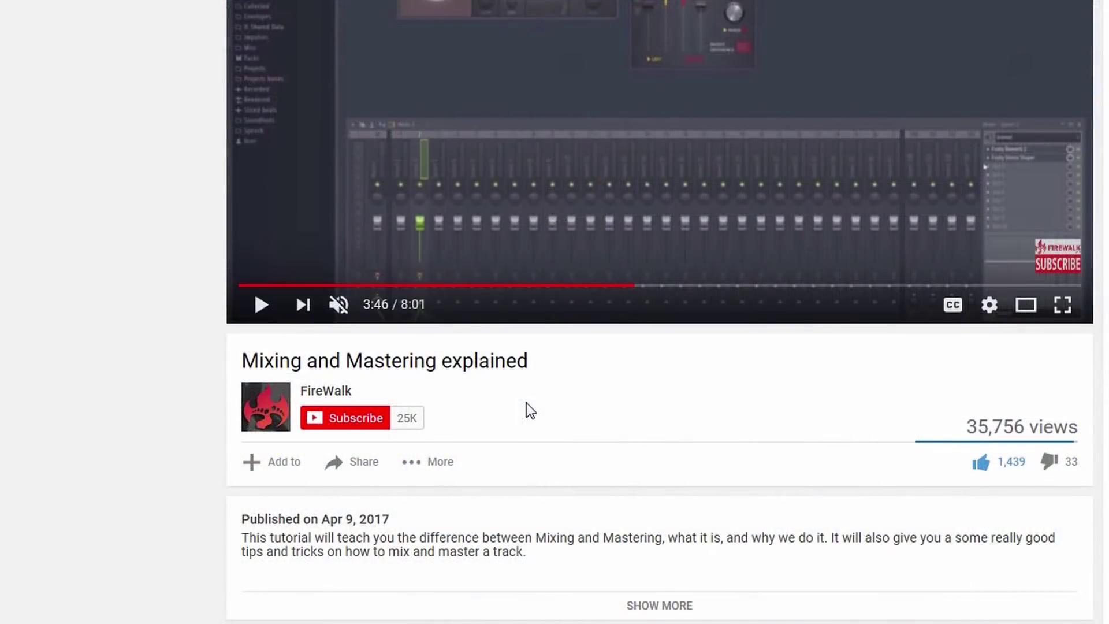
Subscribe to the FireWalk channel and save its notification bell setting as All
click(351, 422)
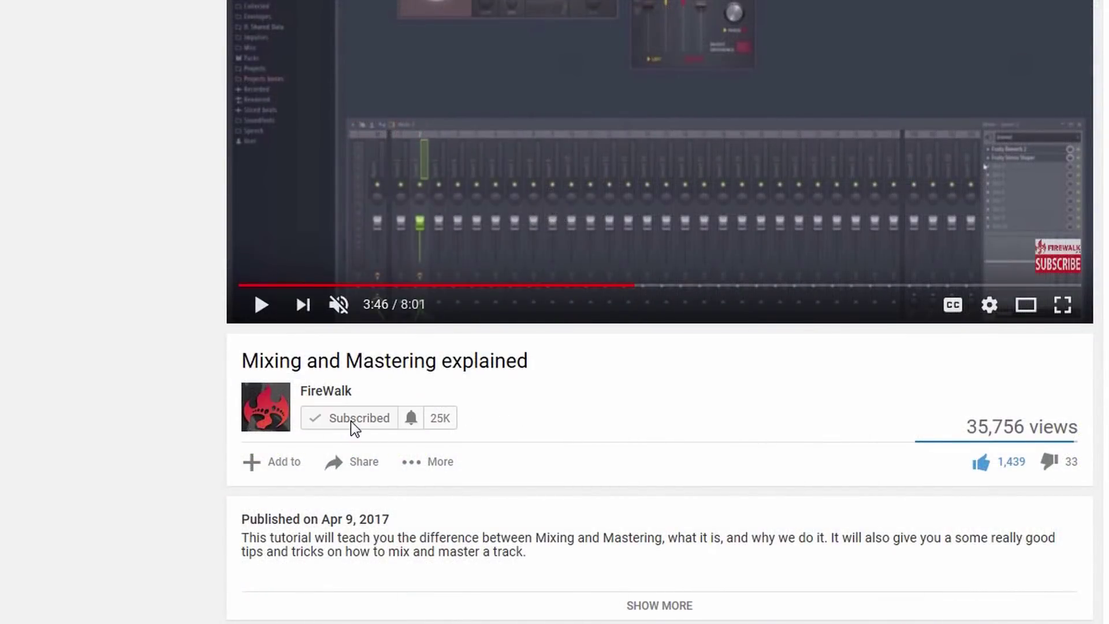
click(410, 419)
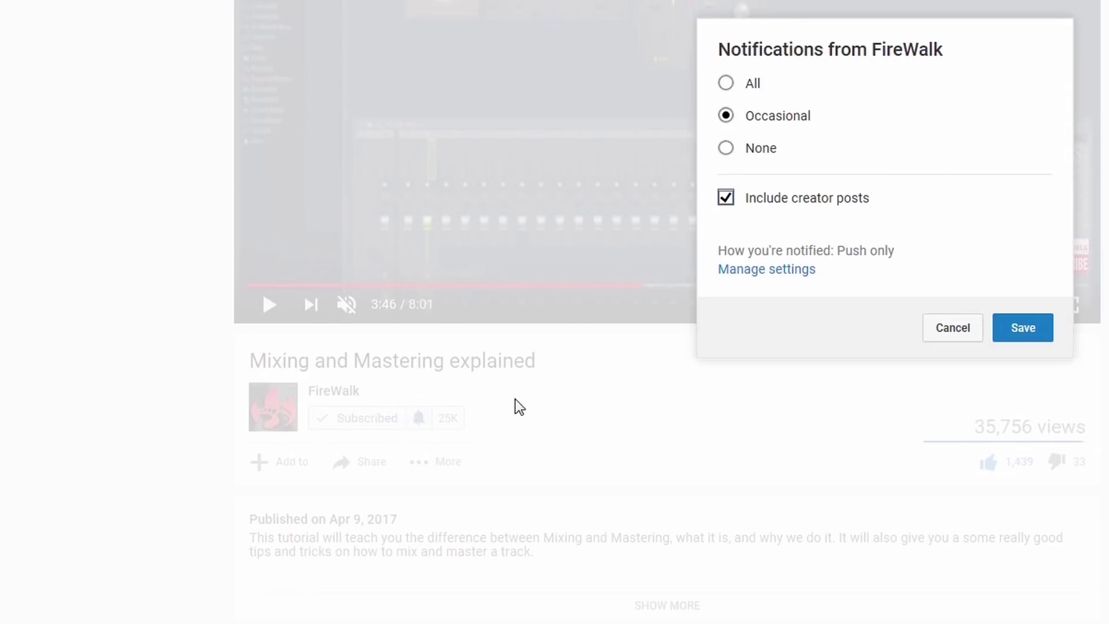
click(726, 84)
click(1001, 332)
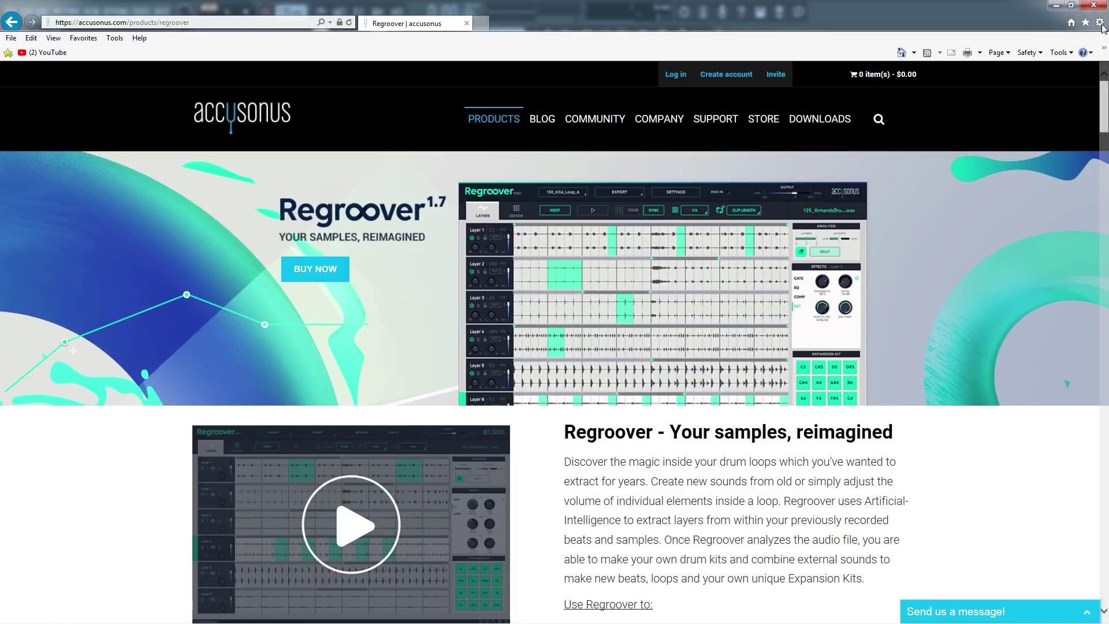
Close the Internet Explorer window showing the Regroover page to return to FL Studio
click(1093, 5)
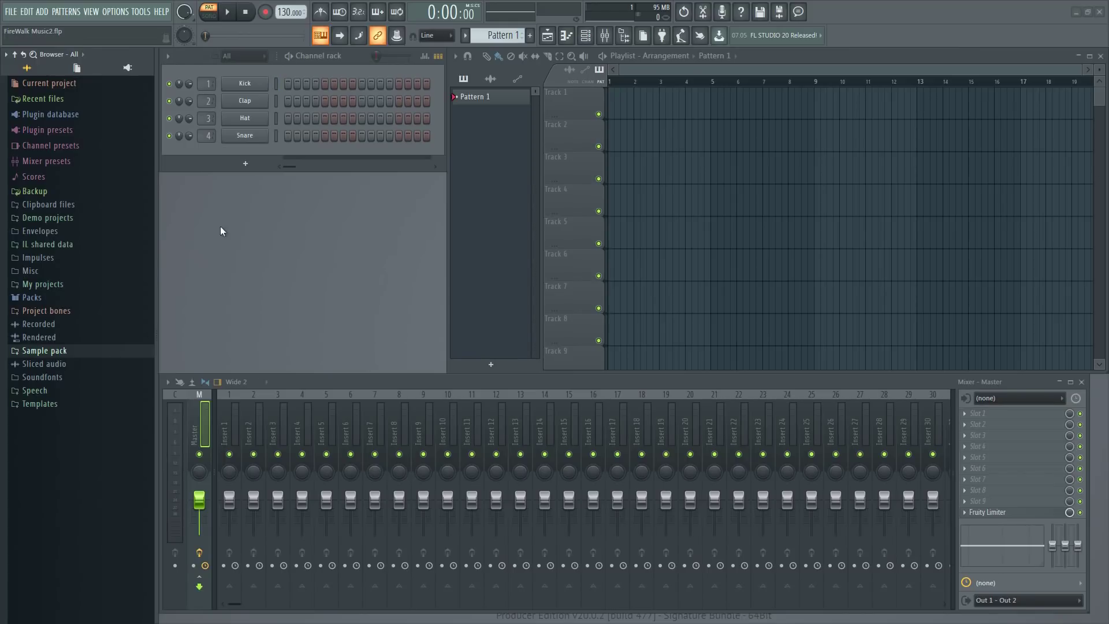
Add Regroover Pro as a new channel in the Channel rack and dismiss its splash
click(245, 164)
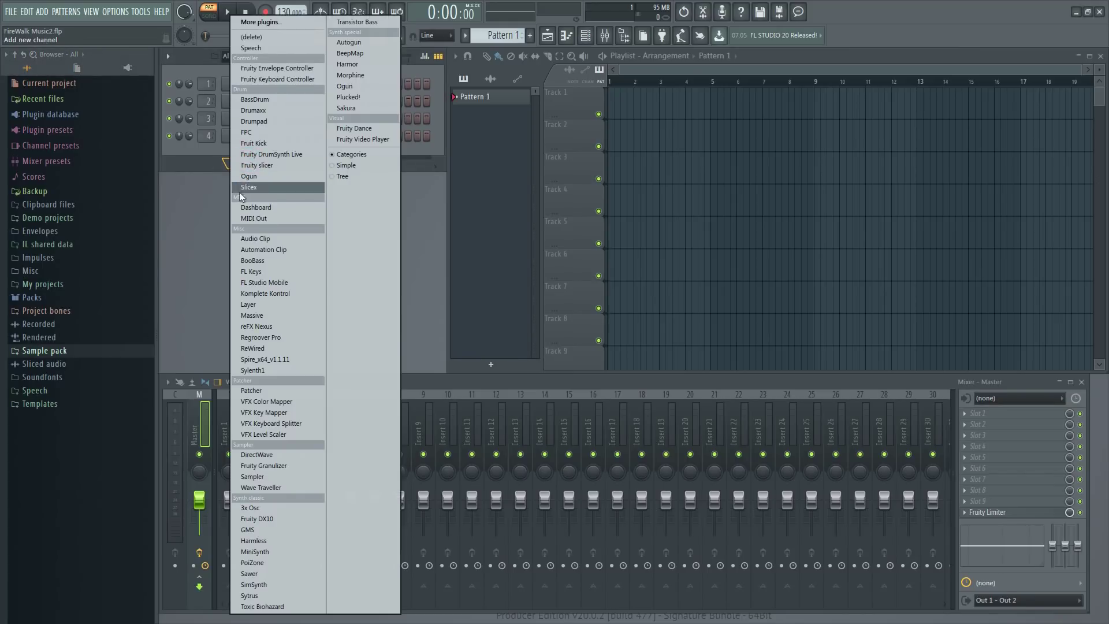
click(257, 338)
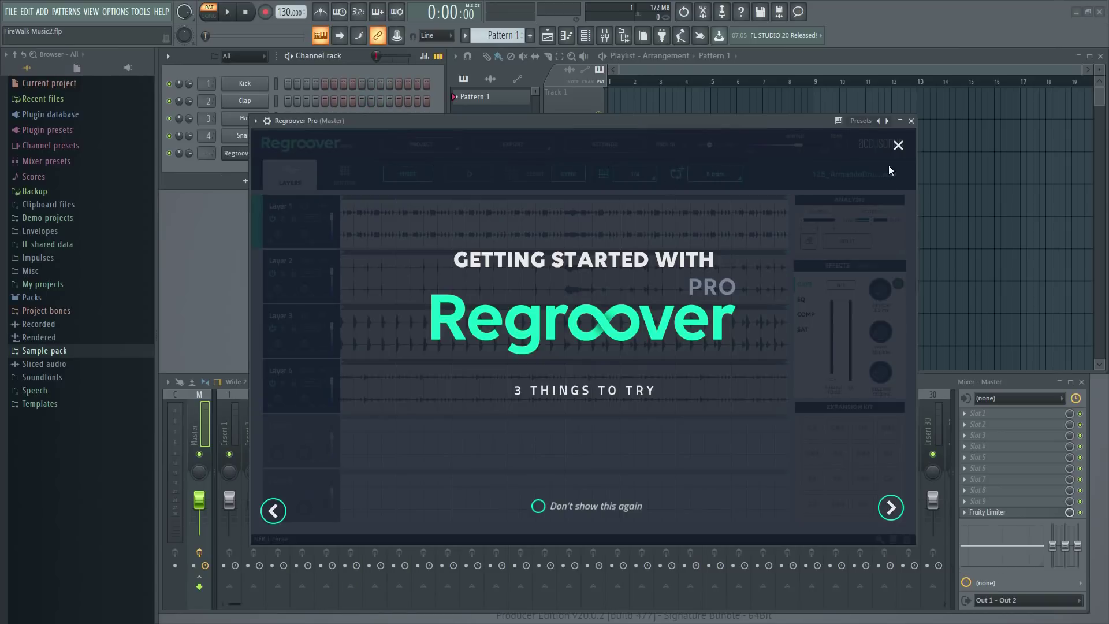
click(898, 145)
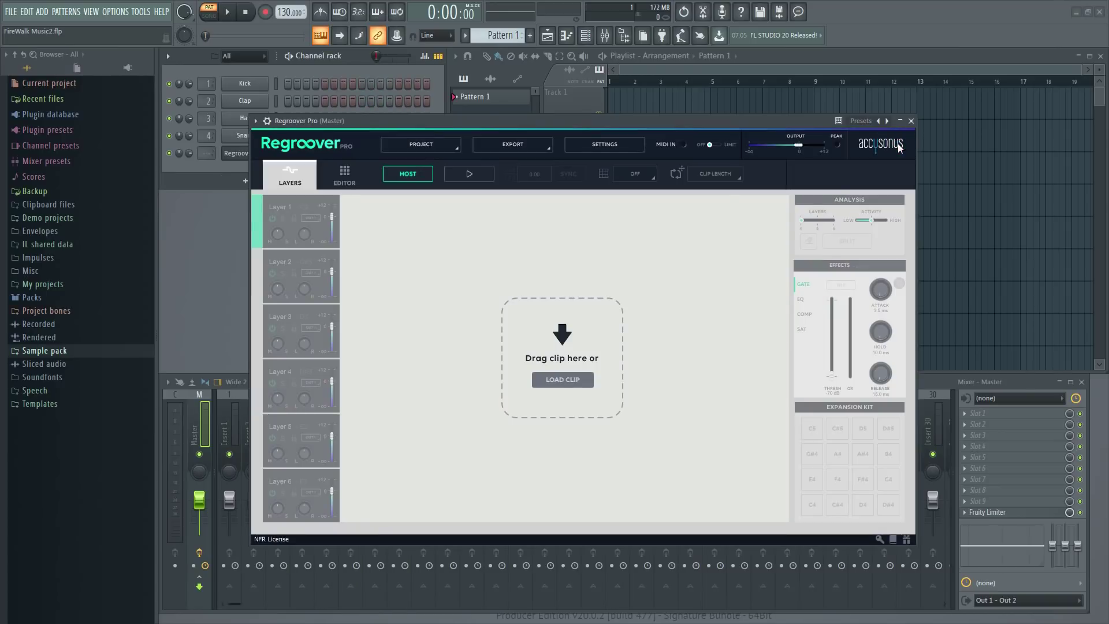
Preview the 001 Full, Percussion and Stripped loops and 002 Full Loop from DPHE Drum Loops
click(48, 350)
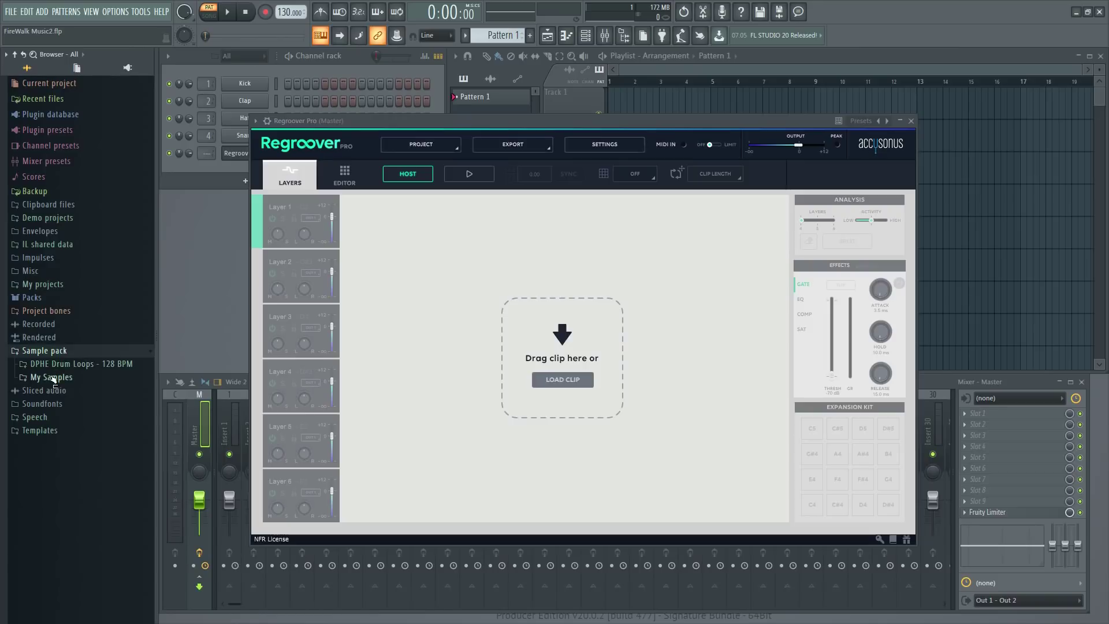
click(64, 364)
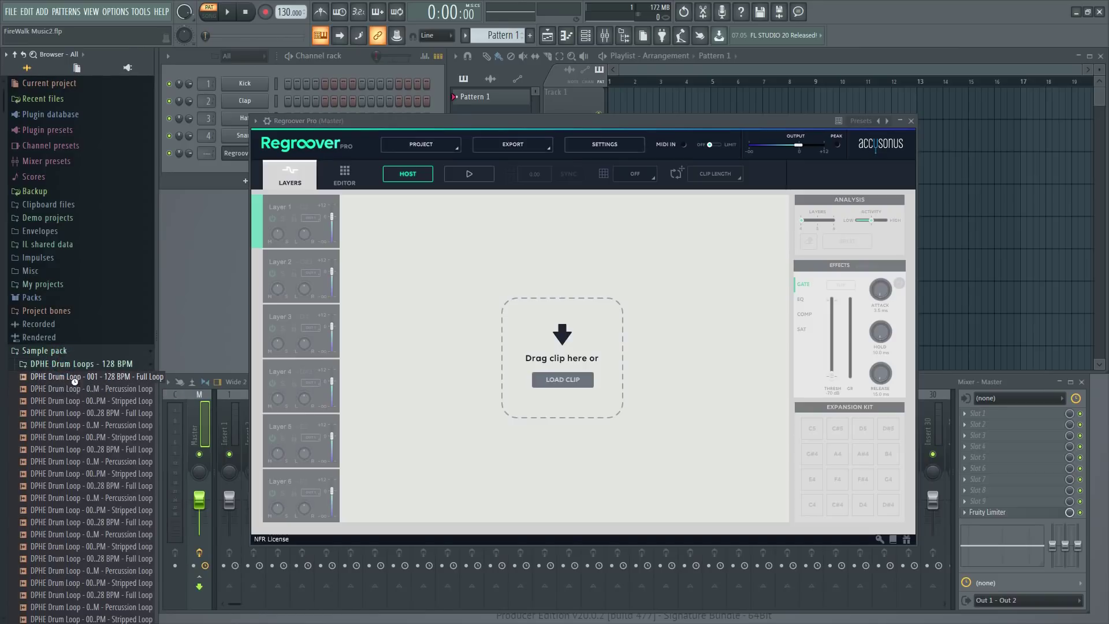
click(74, 382)
click(77, 390)
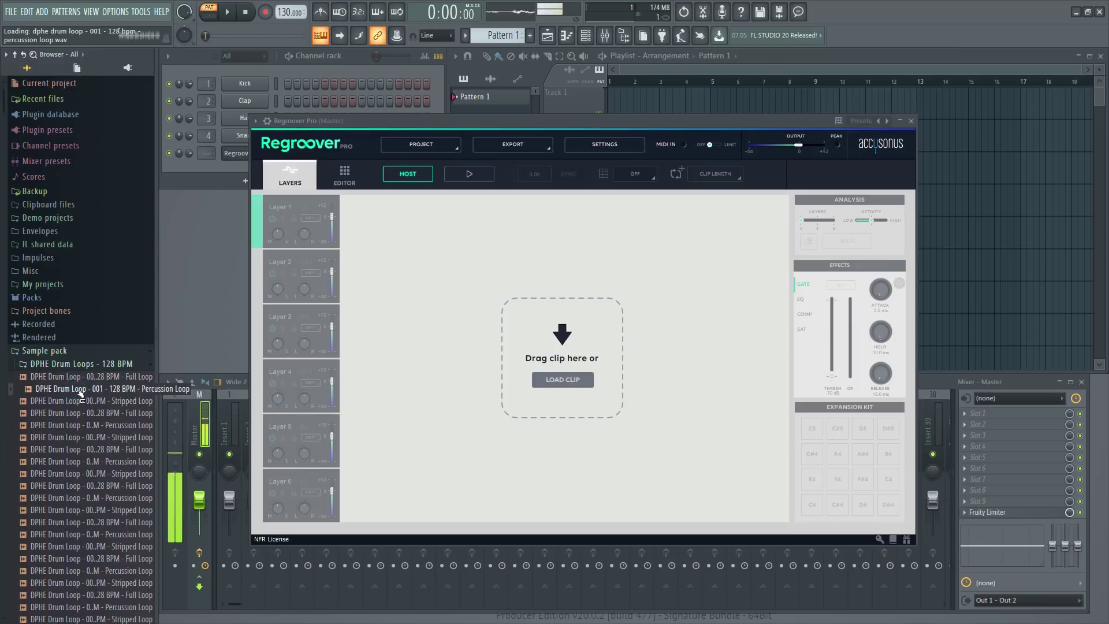
click(77, 402)
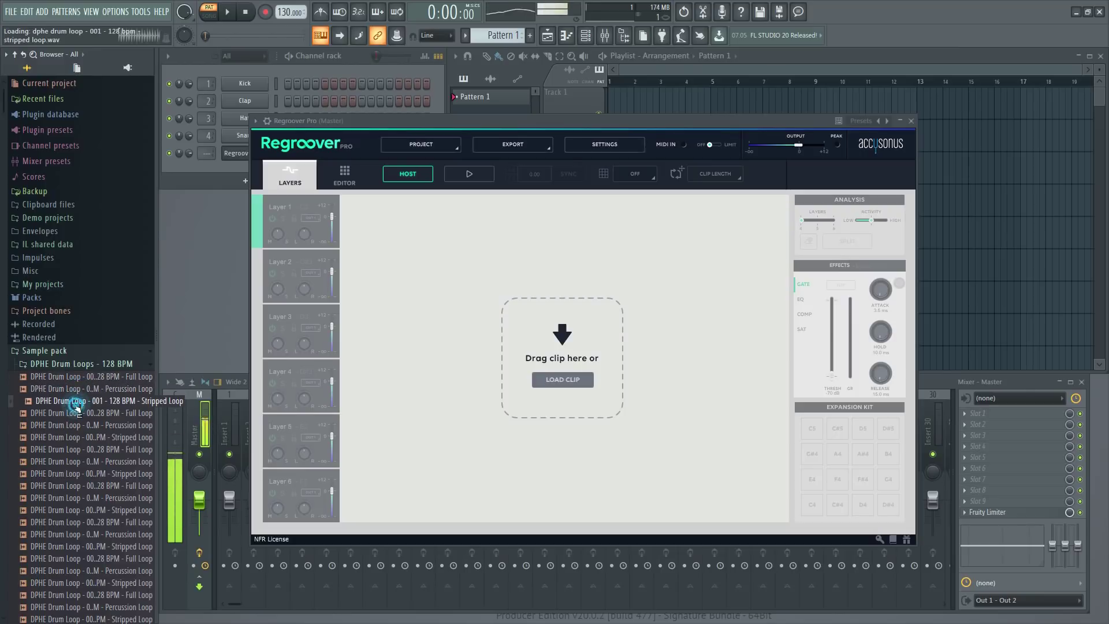
click(71, 413)
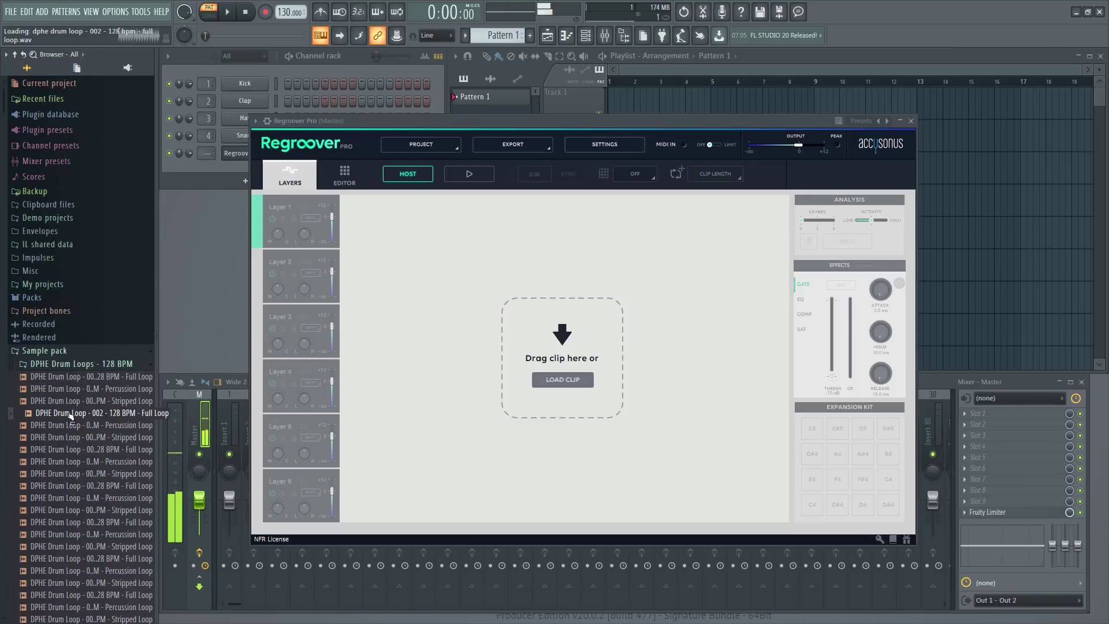
Load 002 Full Loop into Regroover Pro, split it into six layers, toggle SYNC and play
drag(71, 413, 550, 347)
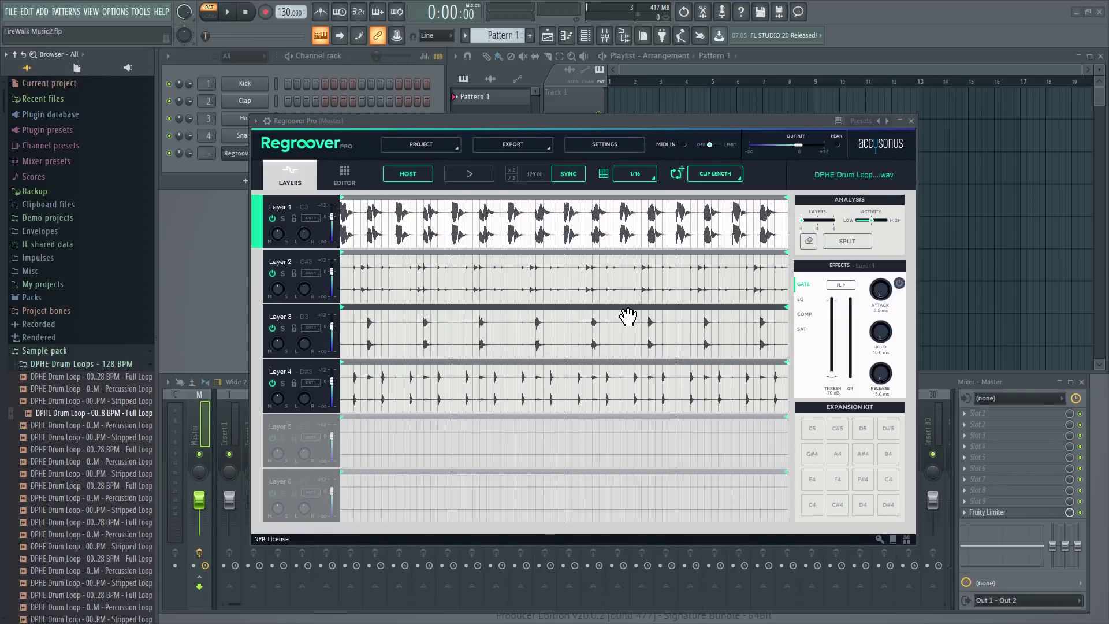
drag(804, 220, 815, 222)
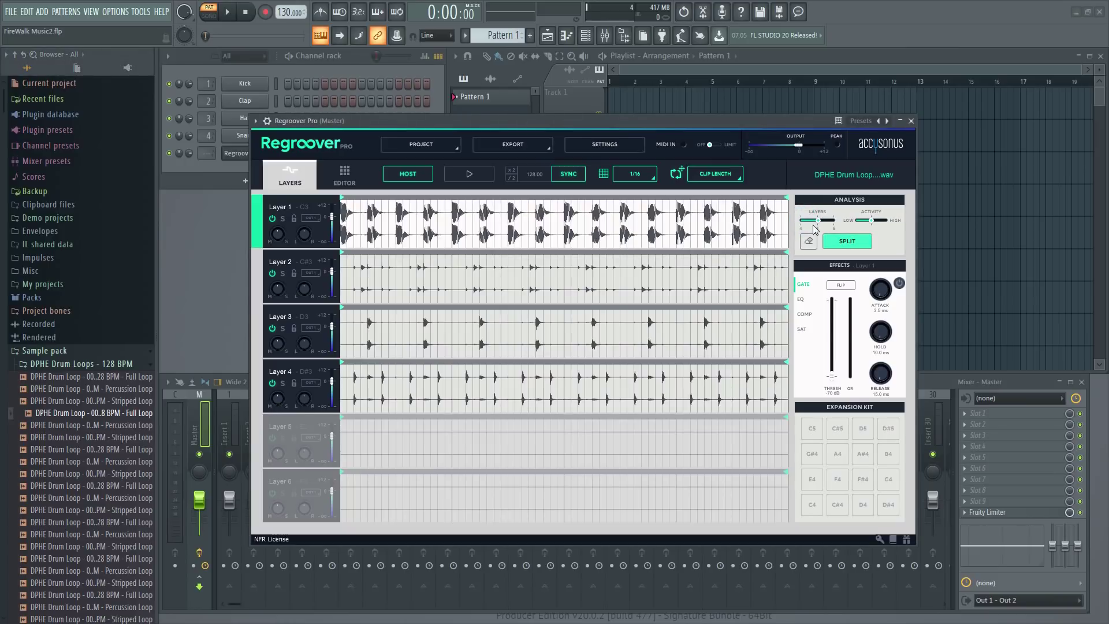
click(847, 243)
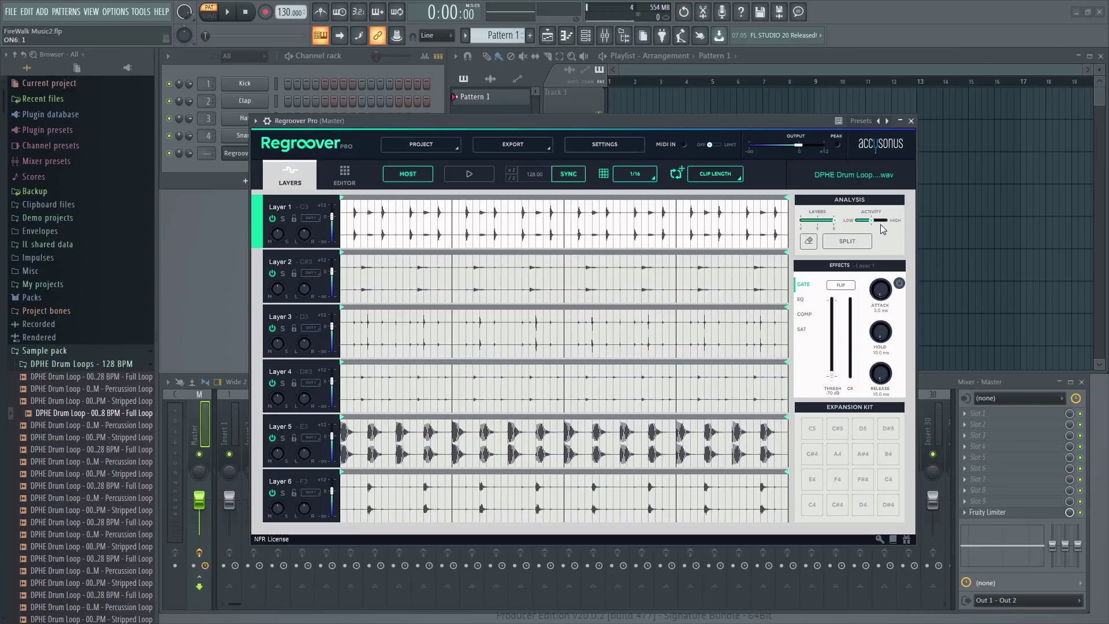
click(569, 174)
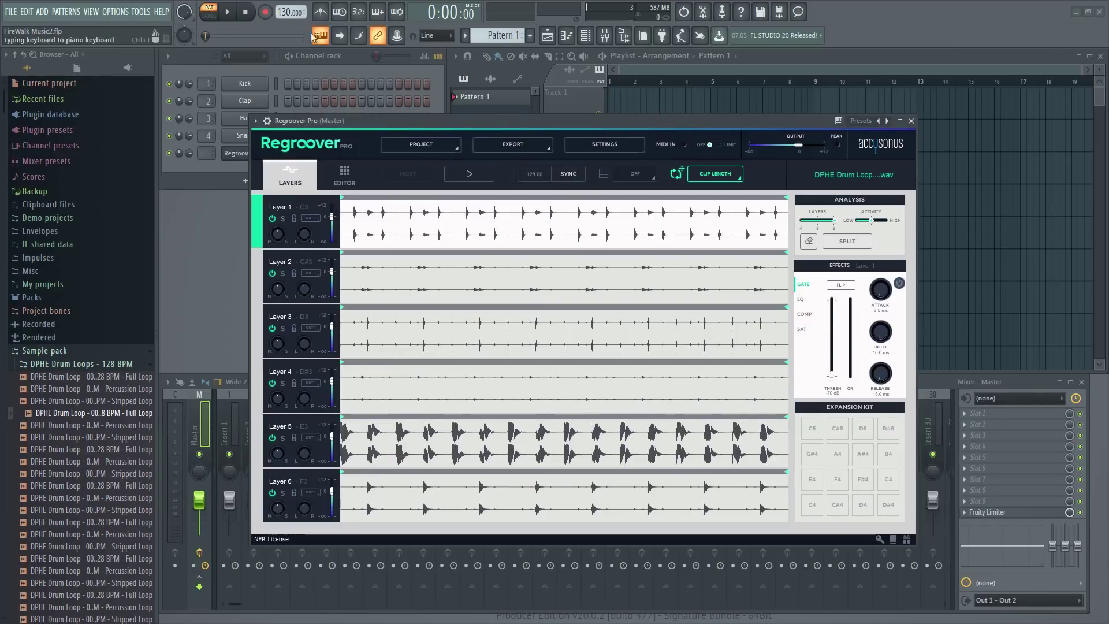
click(484, 175)
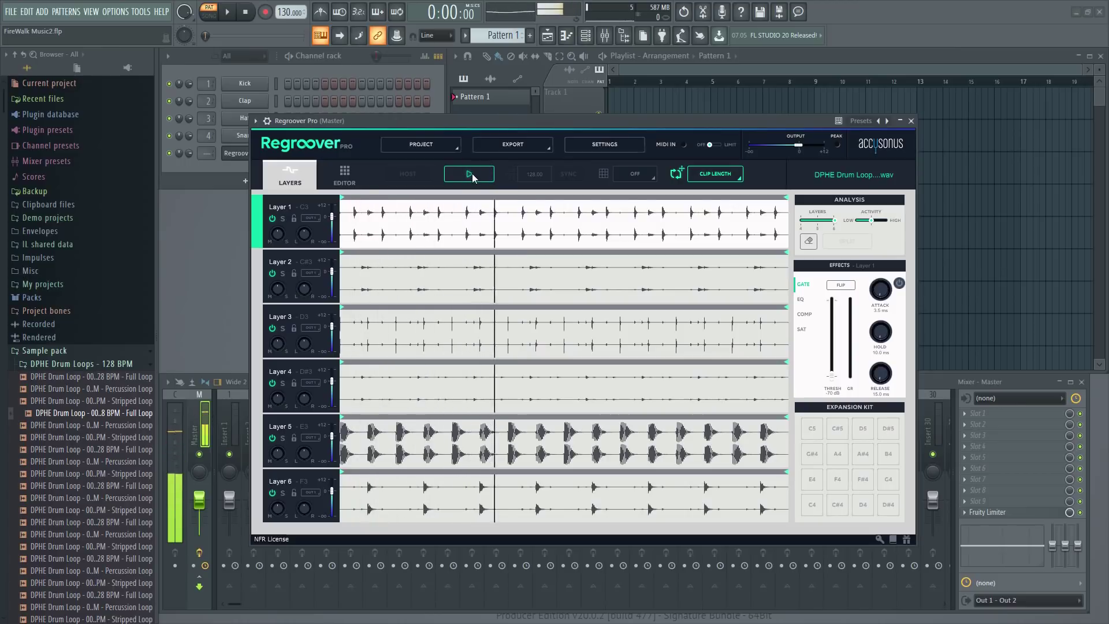
Raise the project tempo to 147 BPM, re-sync the Regroover loop and play it
click(473, 174)
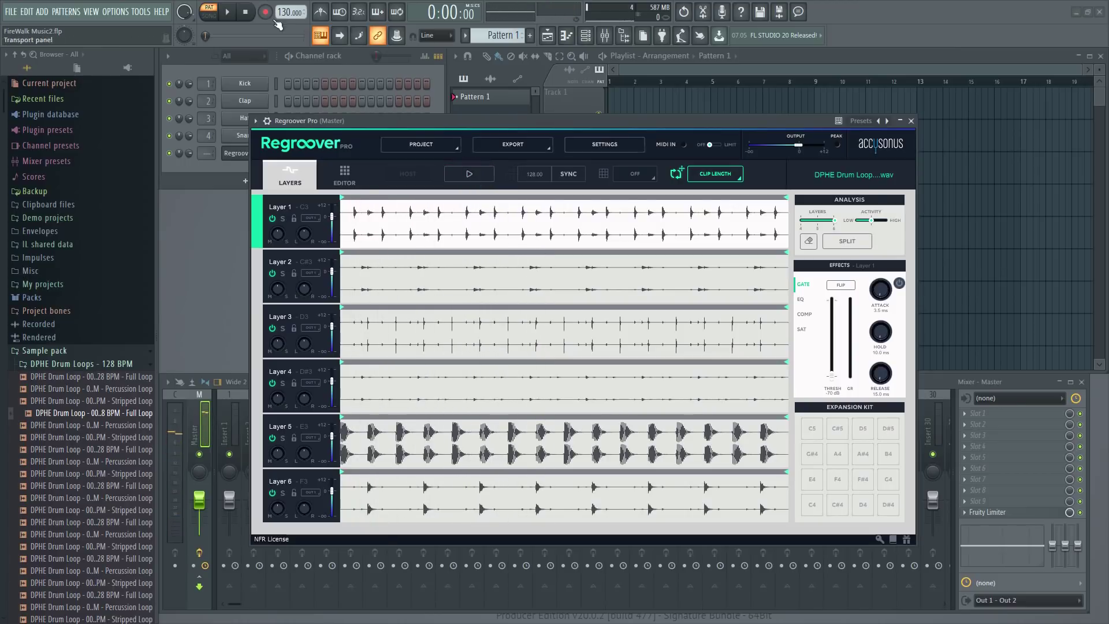
drag(289, 13, 289, 2)
click(570, 172)
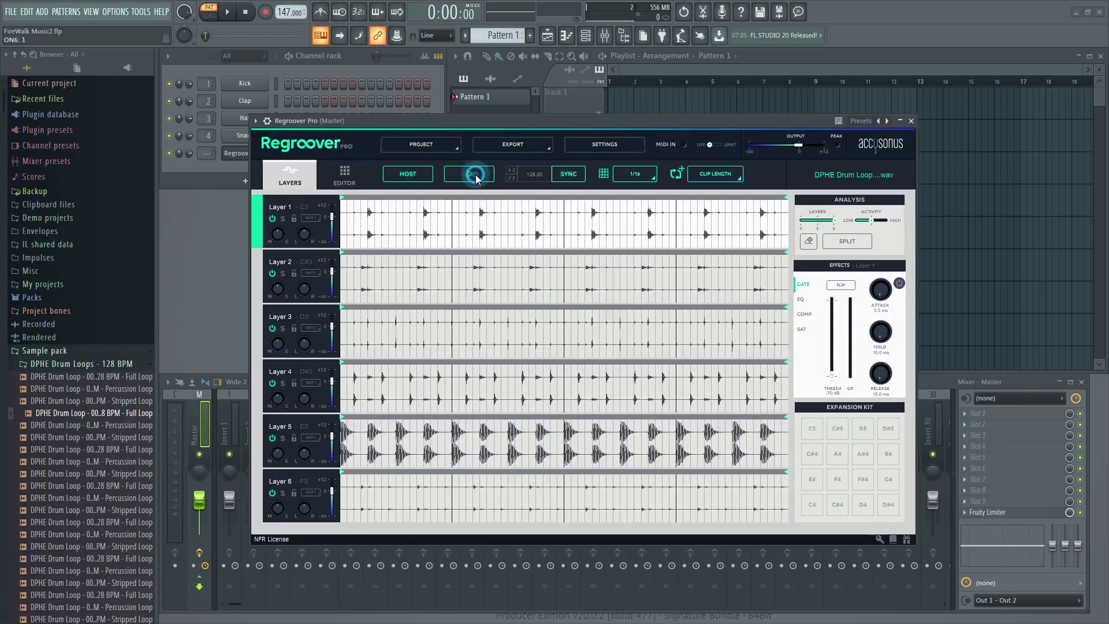
click(476, 174)
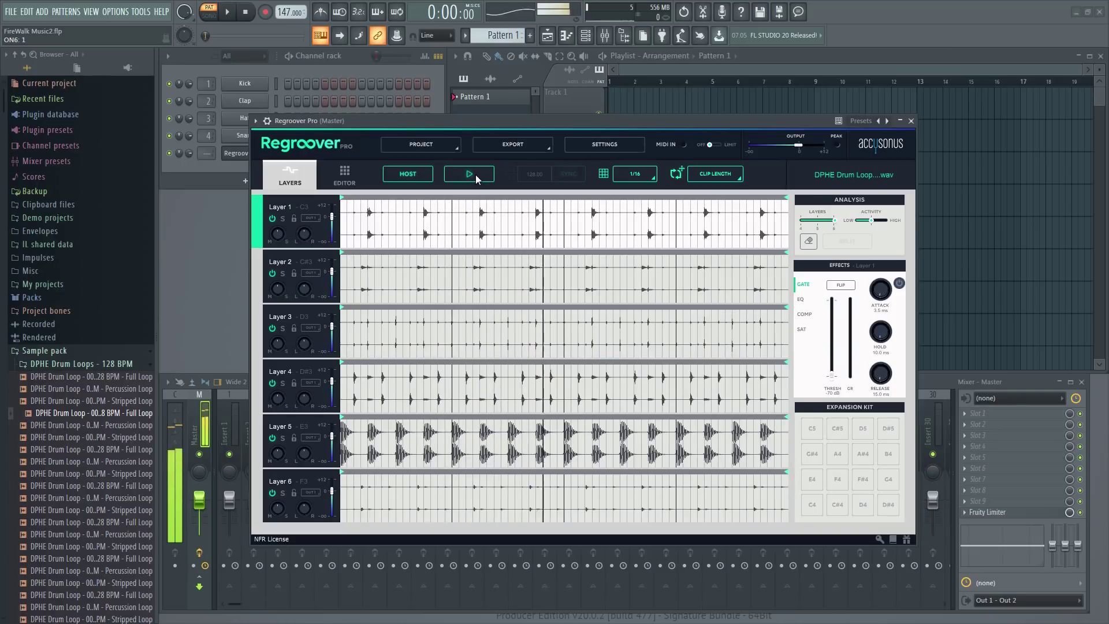
Bring the tempo back to 128 BPM, re-sync the loop and play the layers
click(475, 174)
scroll(292, 7, down, 19)
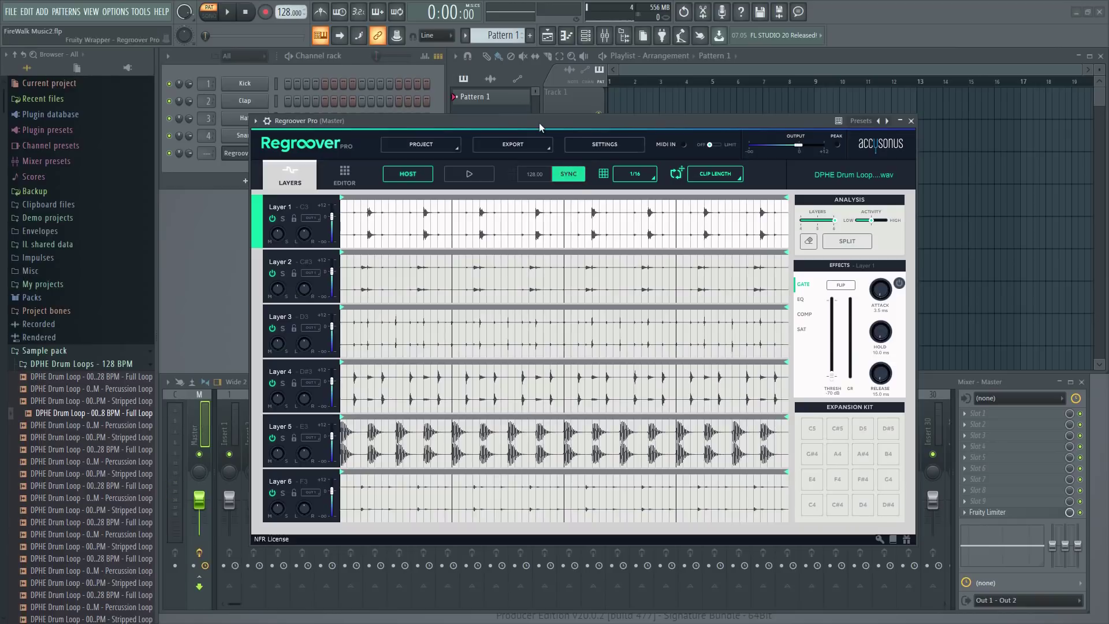
click(570, 173)
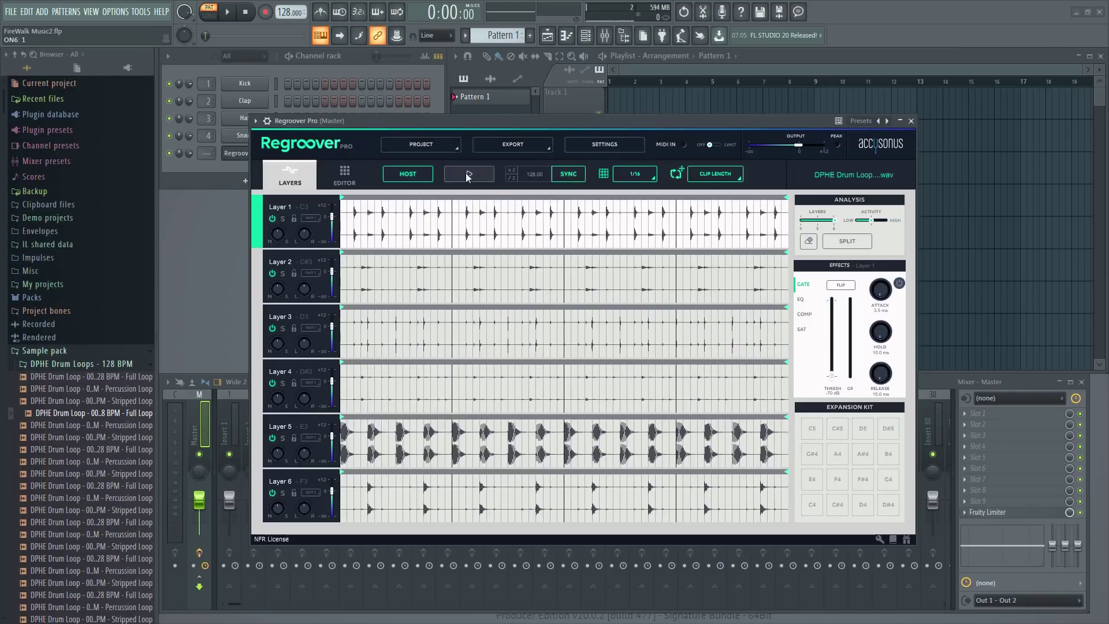
click(480, 174)
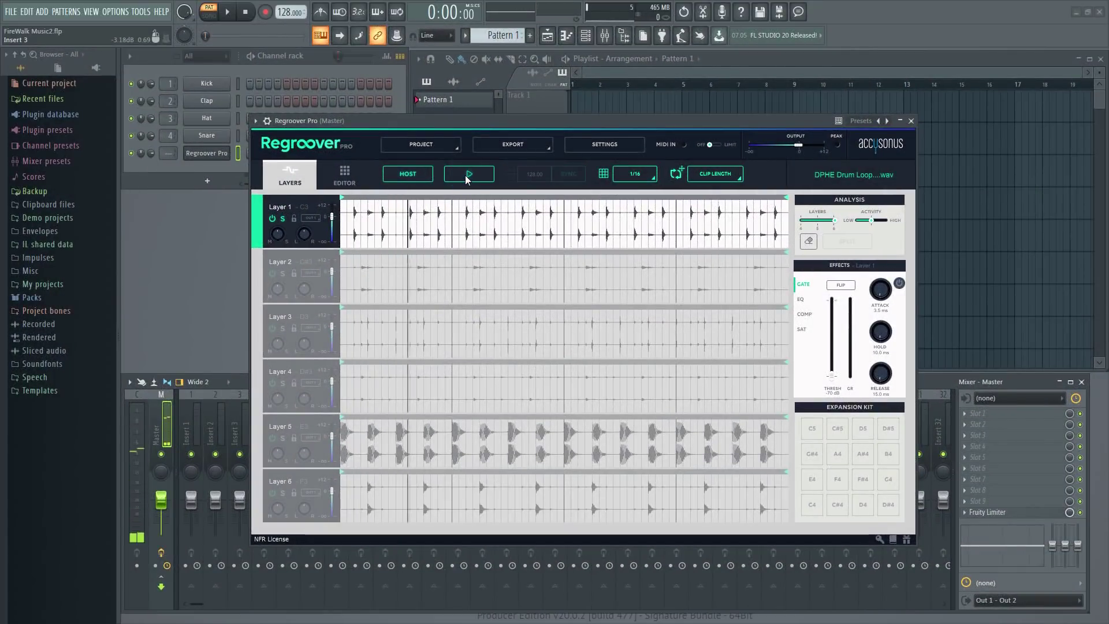
Stop playback and add nine slice markers across Layer 1's waveform
click(468, 174)
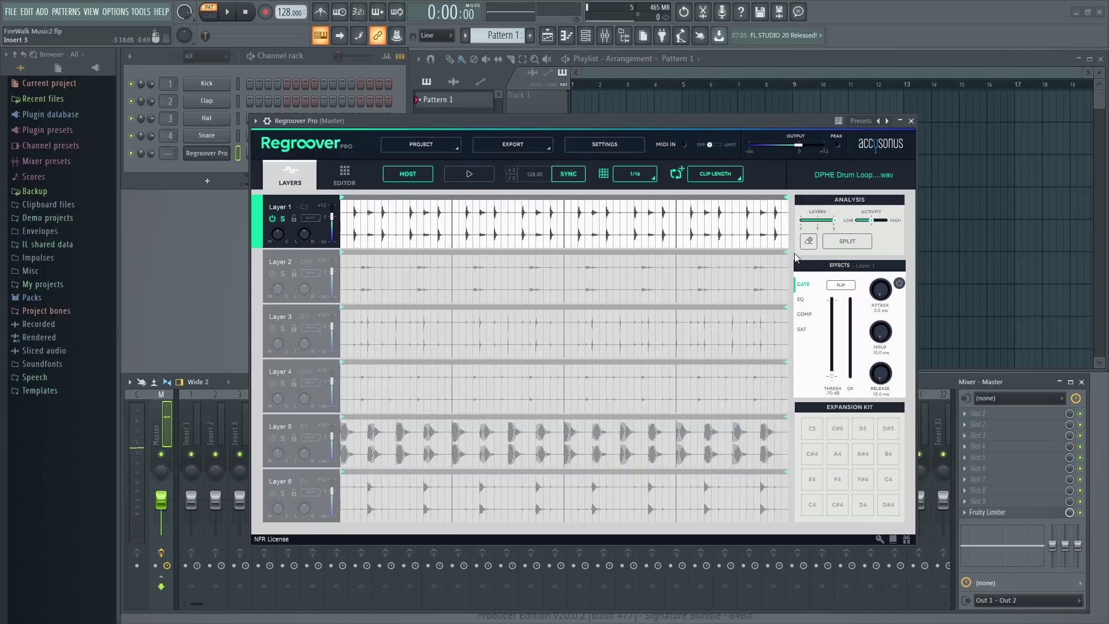
click(807, 243)
click(773, 232)
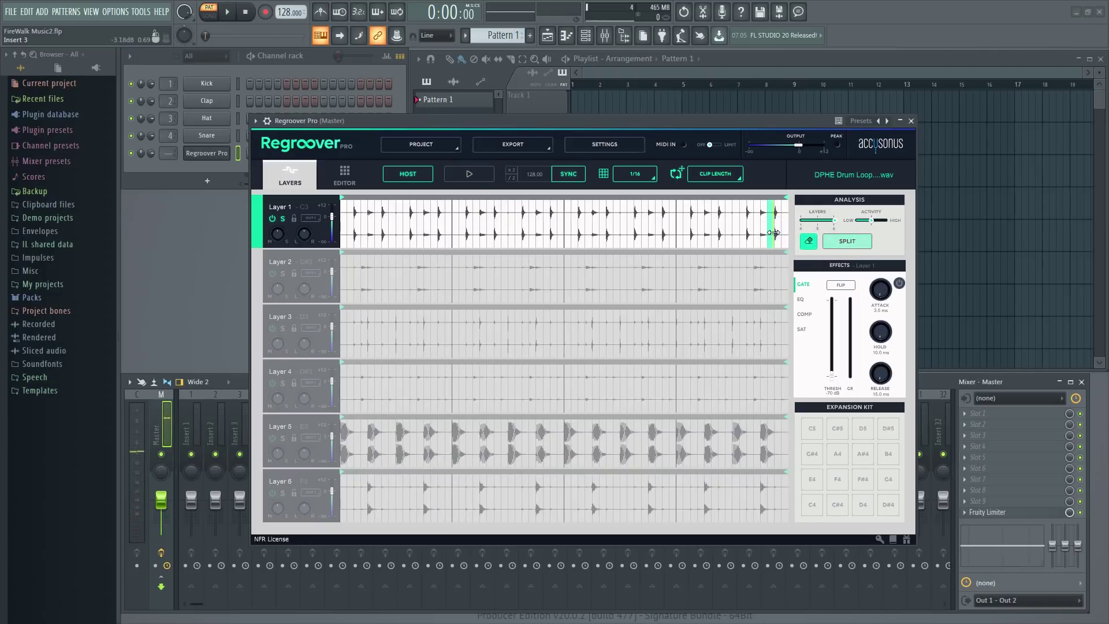
click(721, 232)
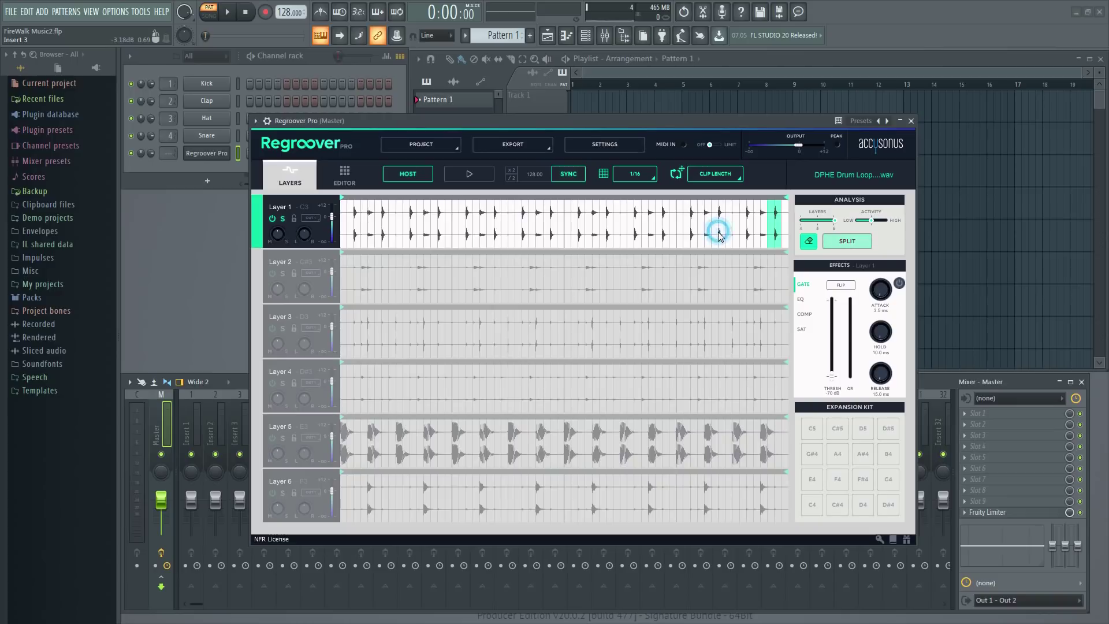
click(665, 237)
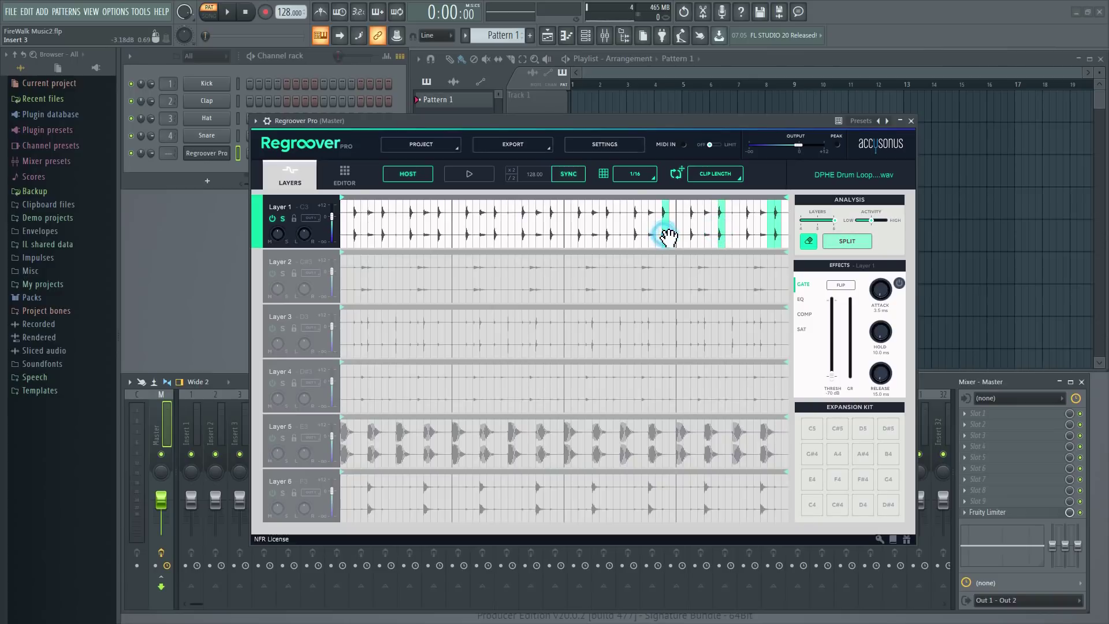
click(606, 235)
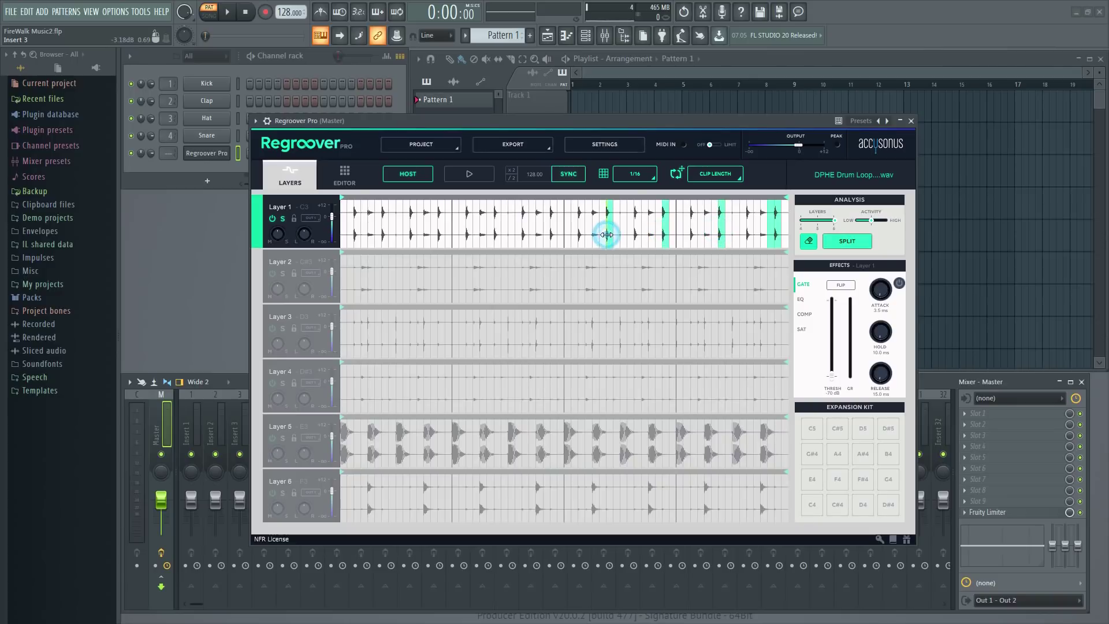
click(553, 237)
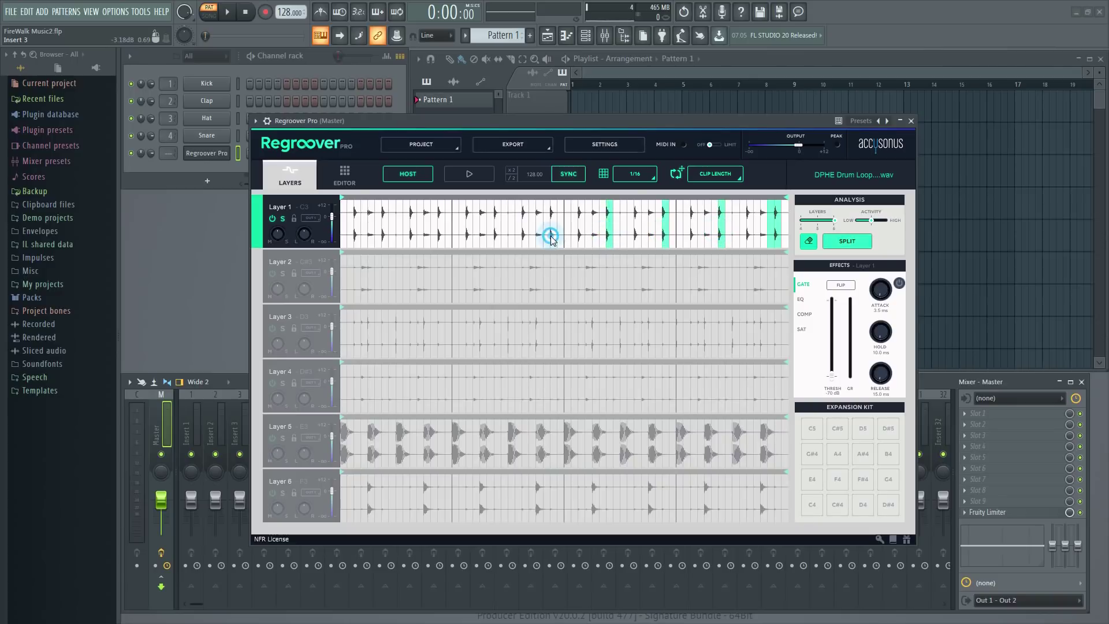
click(495, 236)
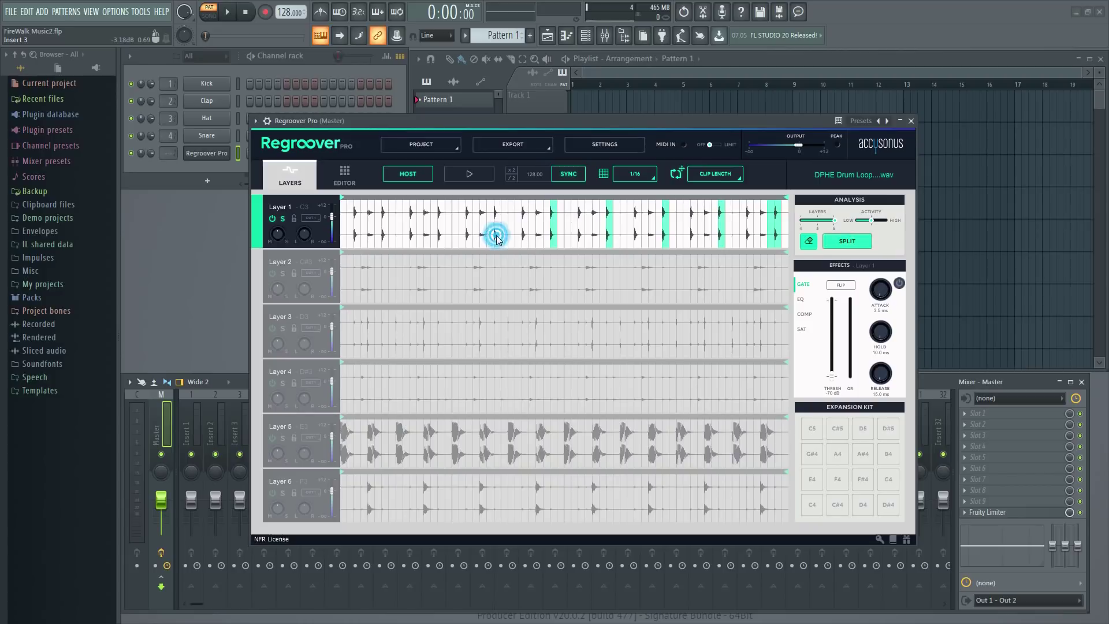
click(440, 241)
click(384, 232)
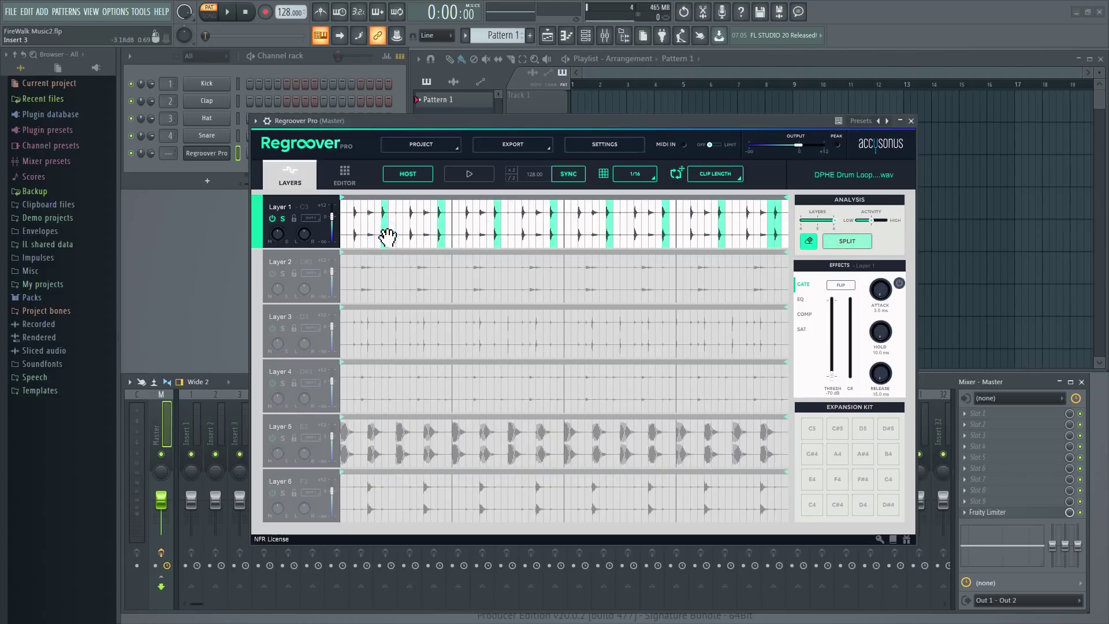
Re-split the loop, play it, and unsolo Layer 1 so all six layers sound
click(847, 242)
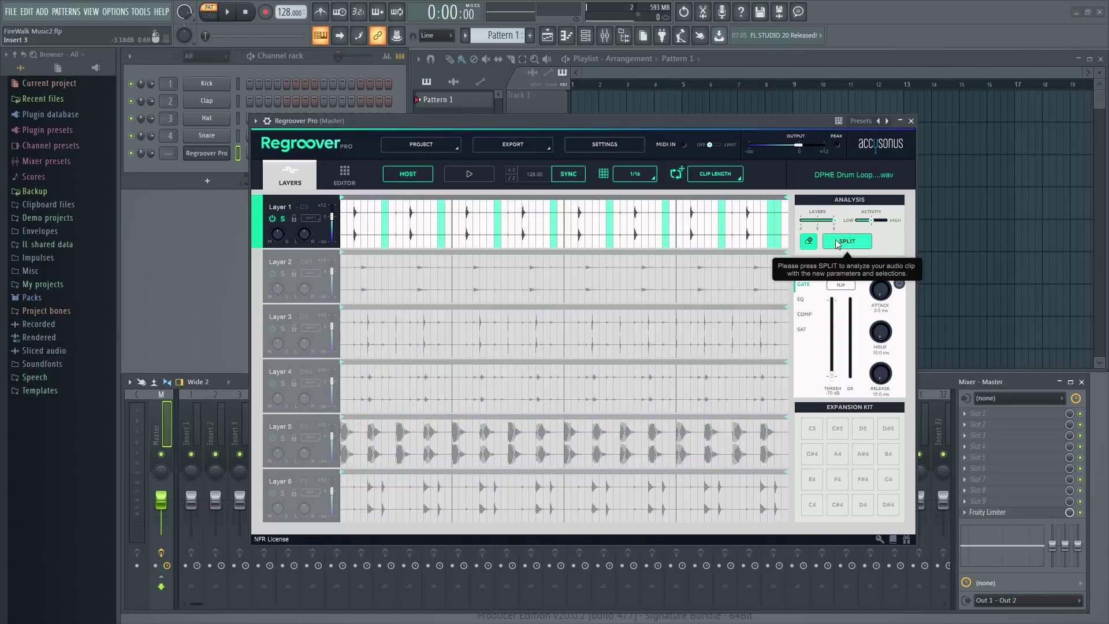
click(469, 173)
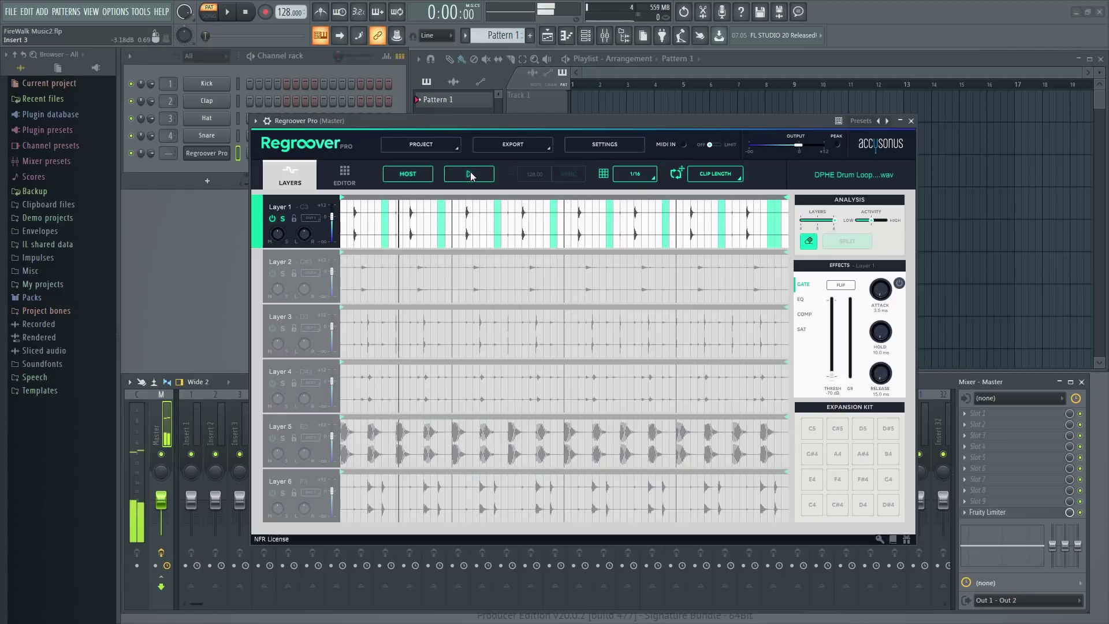
click(283, 218)
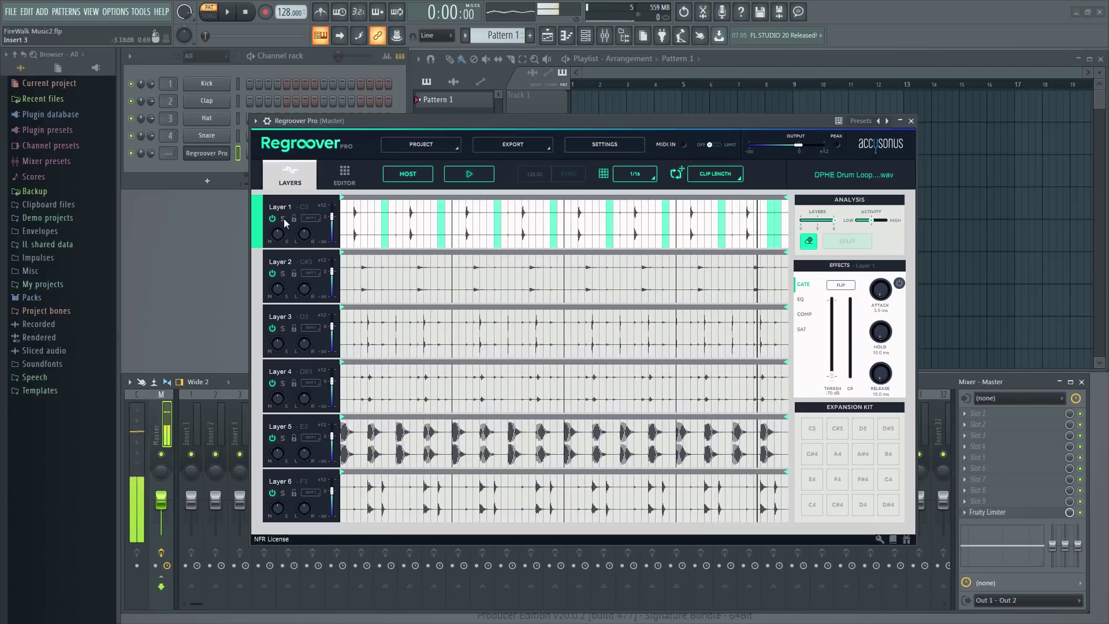
Shorten Layer 6's region, play it soloed, then unsolo it and stop playback
click(473, 173)
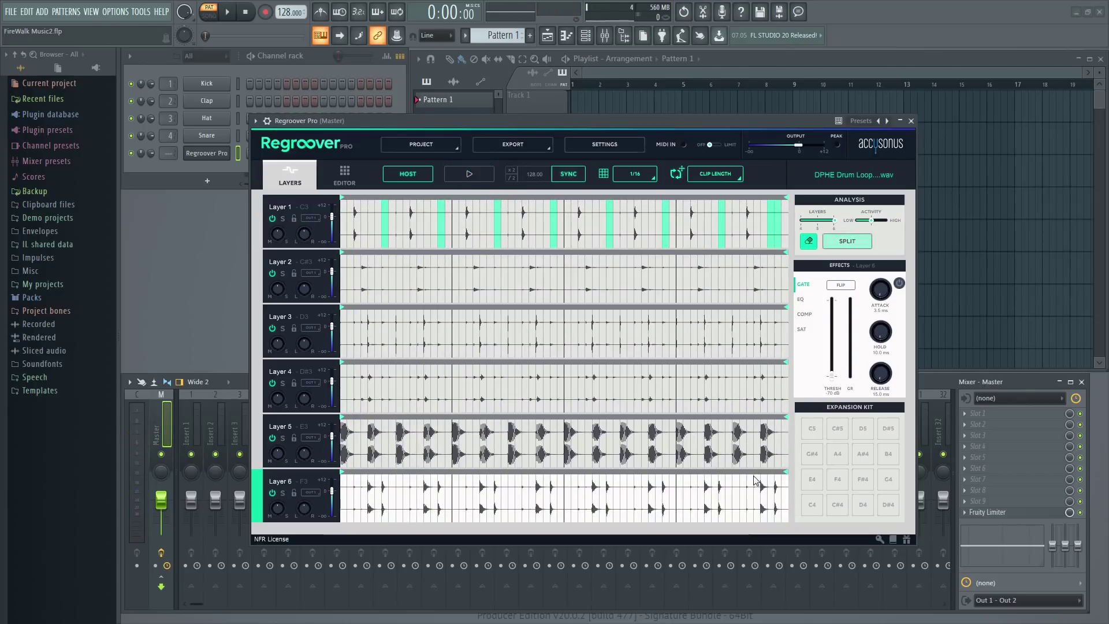
mouse_move(781, 471)
mouse_down()
mouse_move(440, 502)
mouse_move(449, 502)
mouse_up()
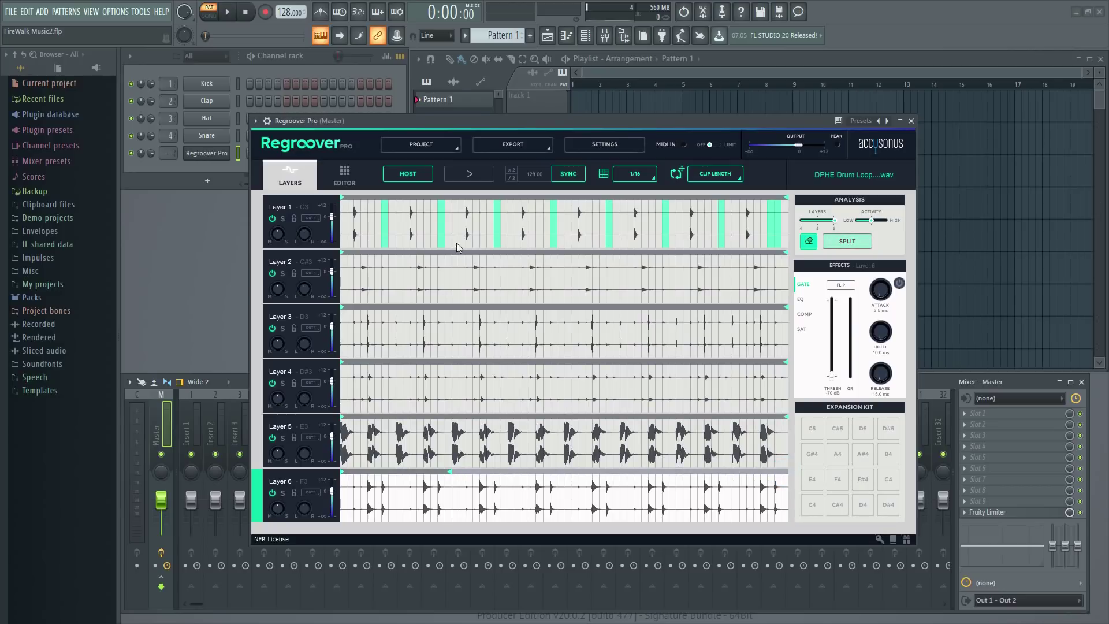
click(283, 493)
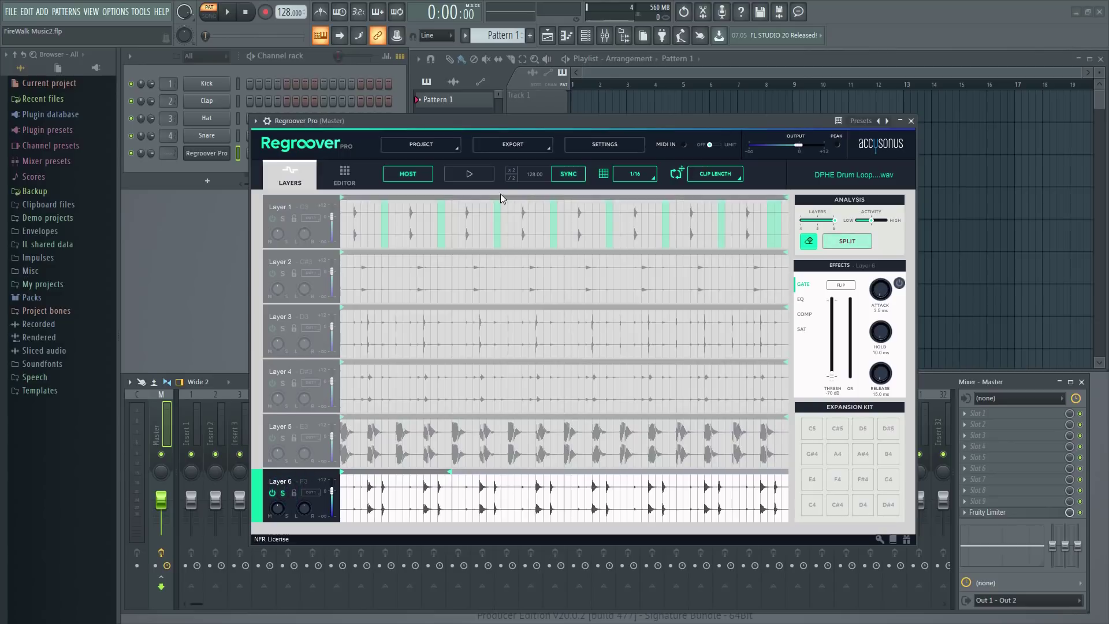
click(469, 173)
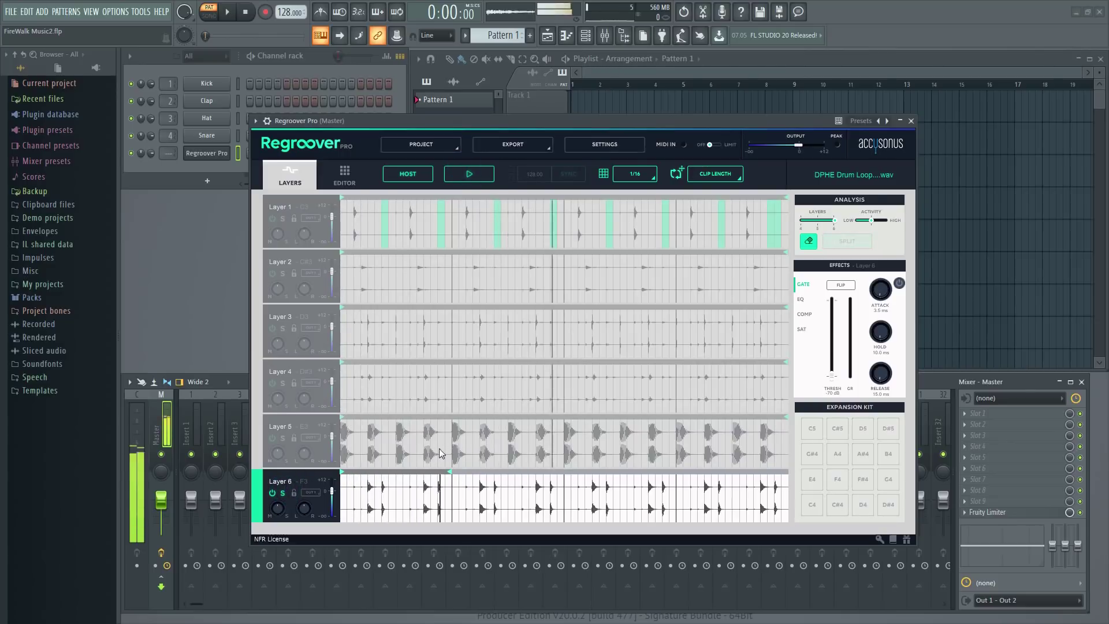
click(282, 492)
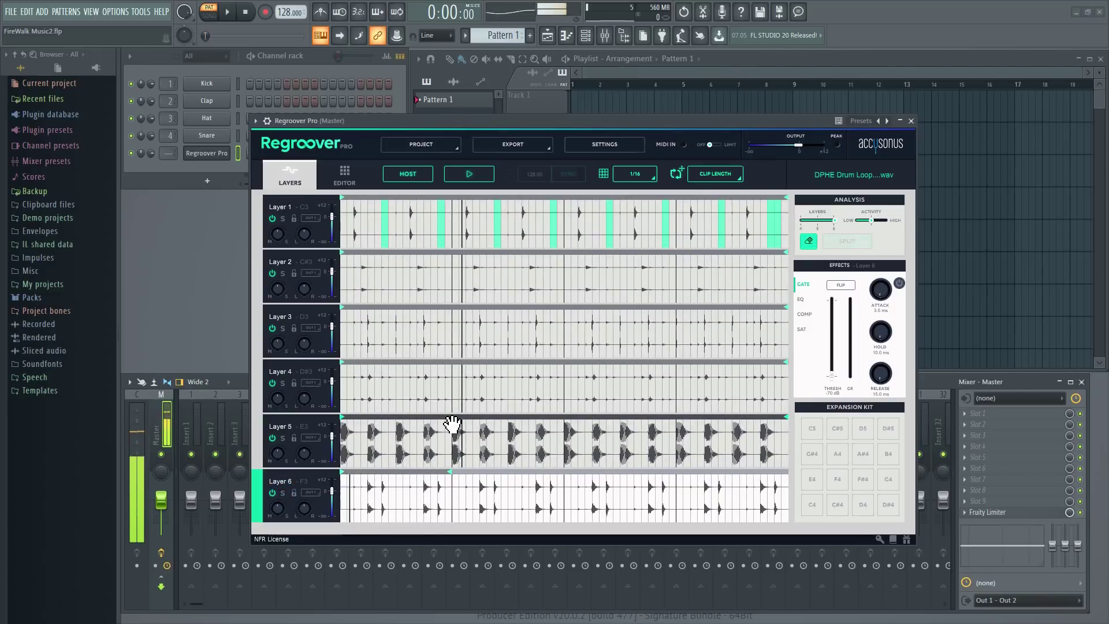
click(472, 174)
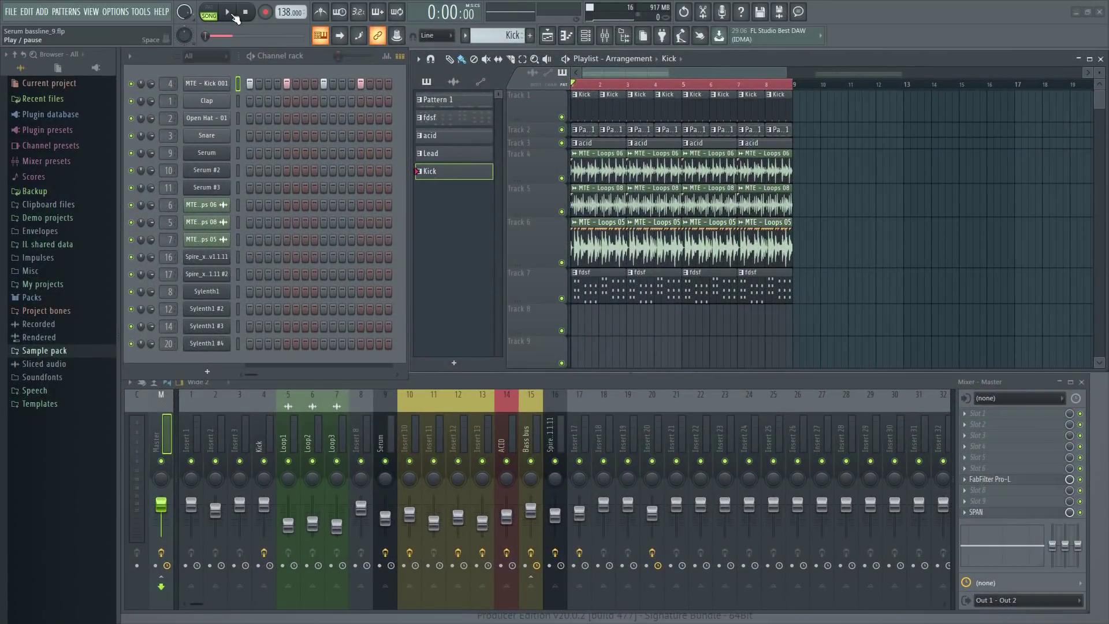
Play the song arrangement with Track 7's fdsf clips muted, then stop
click(231, 13)
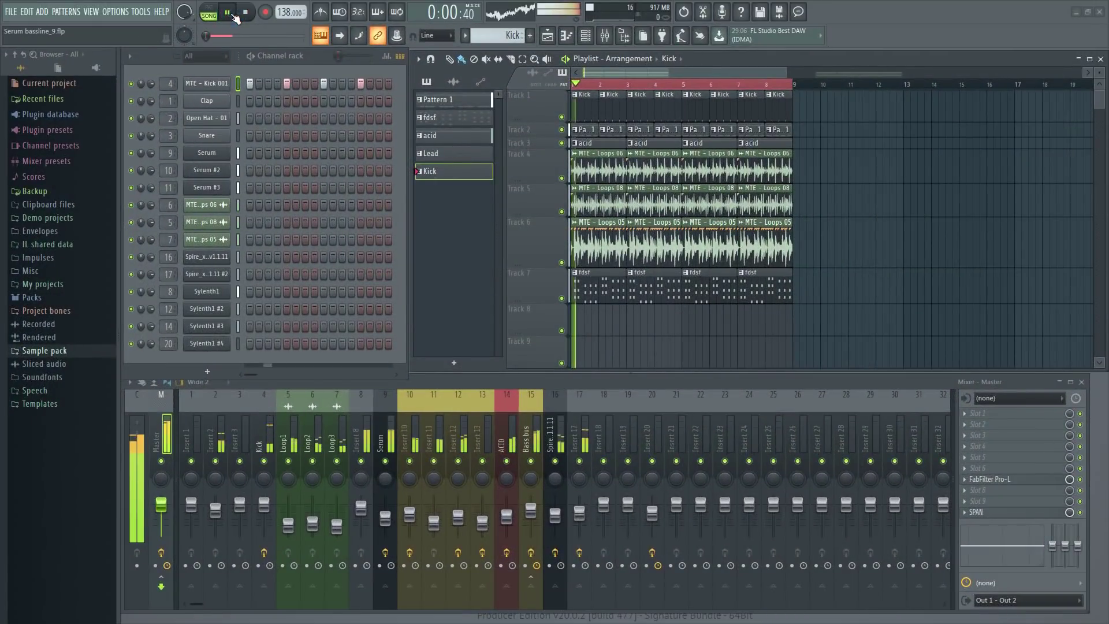
click(561, 299)
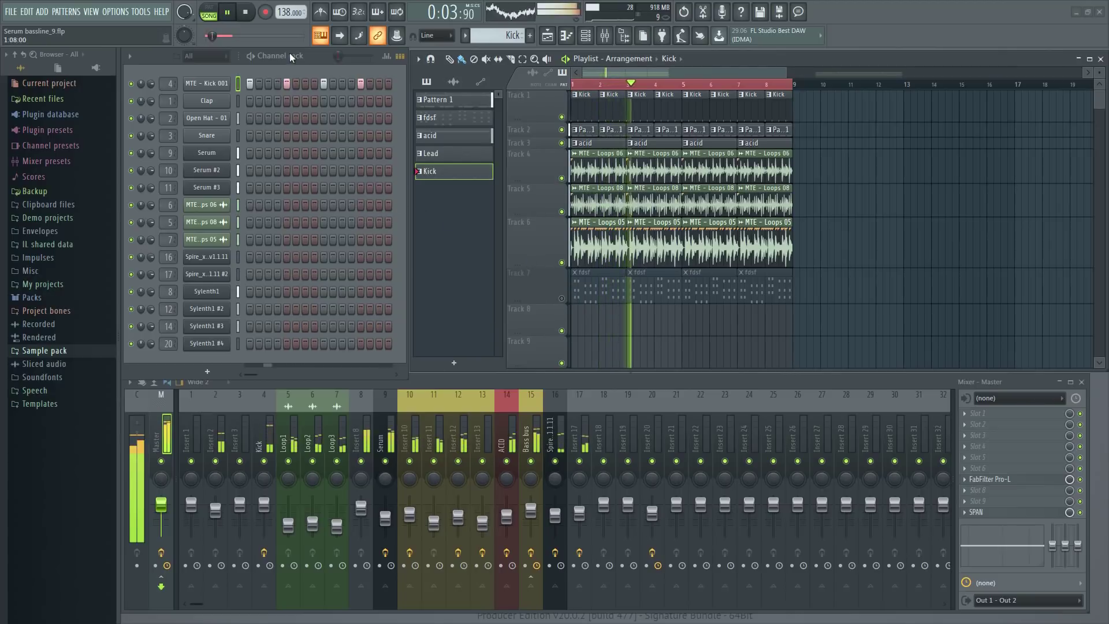
click(247, 12)
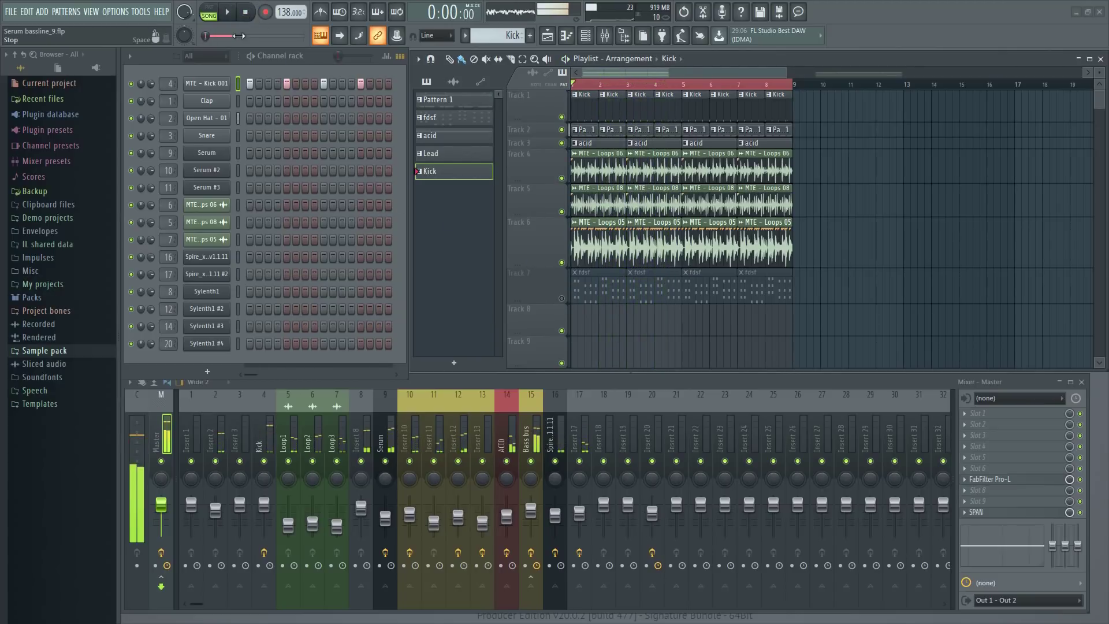
Preview Perc loop 1 from the Sample pack and bring up the plugin list for a new channel
click(40, 351)
click(51, 453)
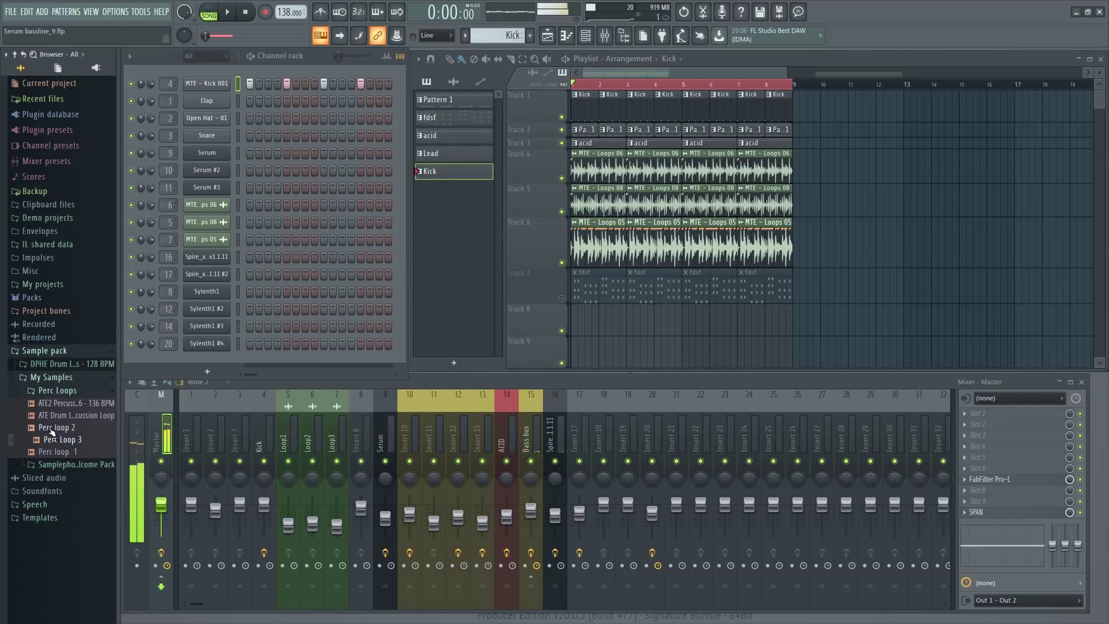
click(60, 453)
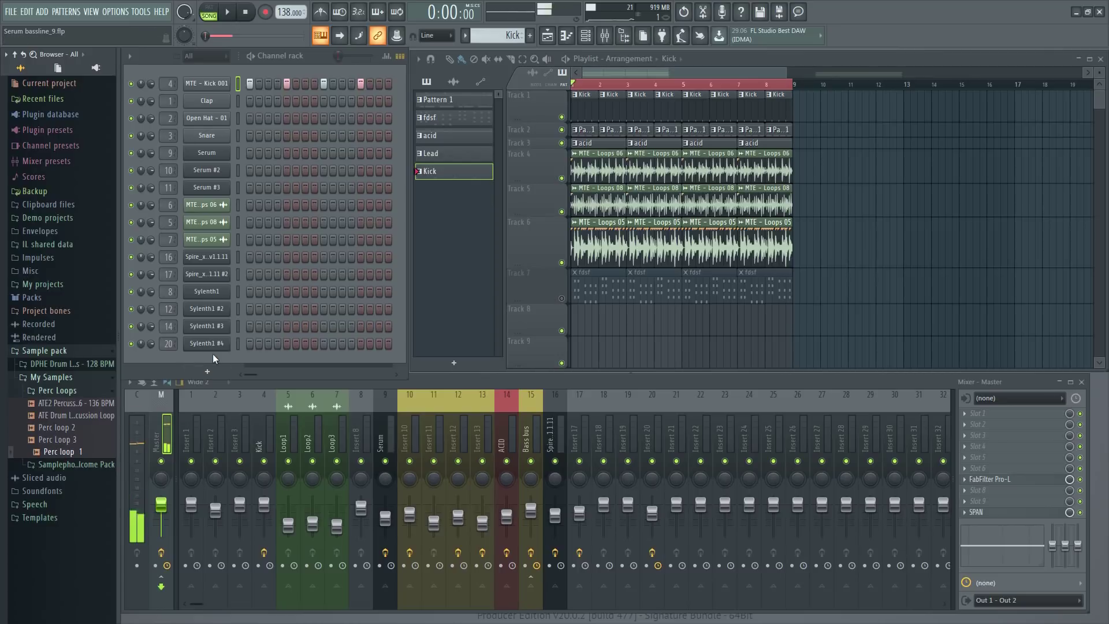
click(205, 372)
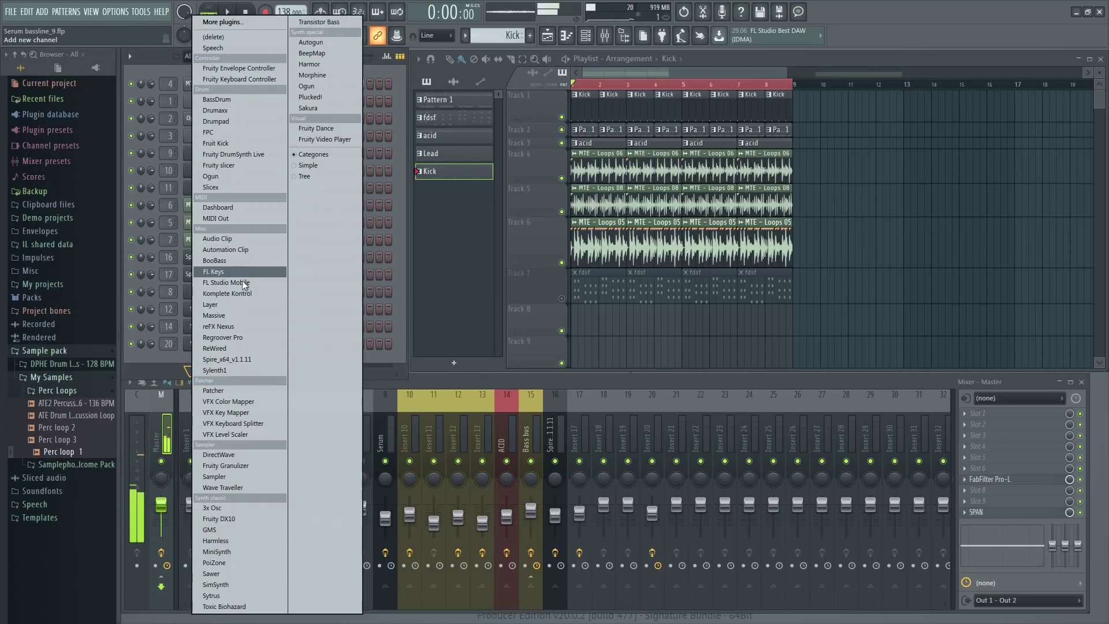
Add a Regroover Pro channel, load Perc loop 1 into it and split it into layers
click(241, 337)
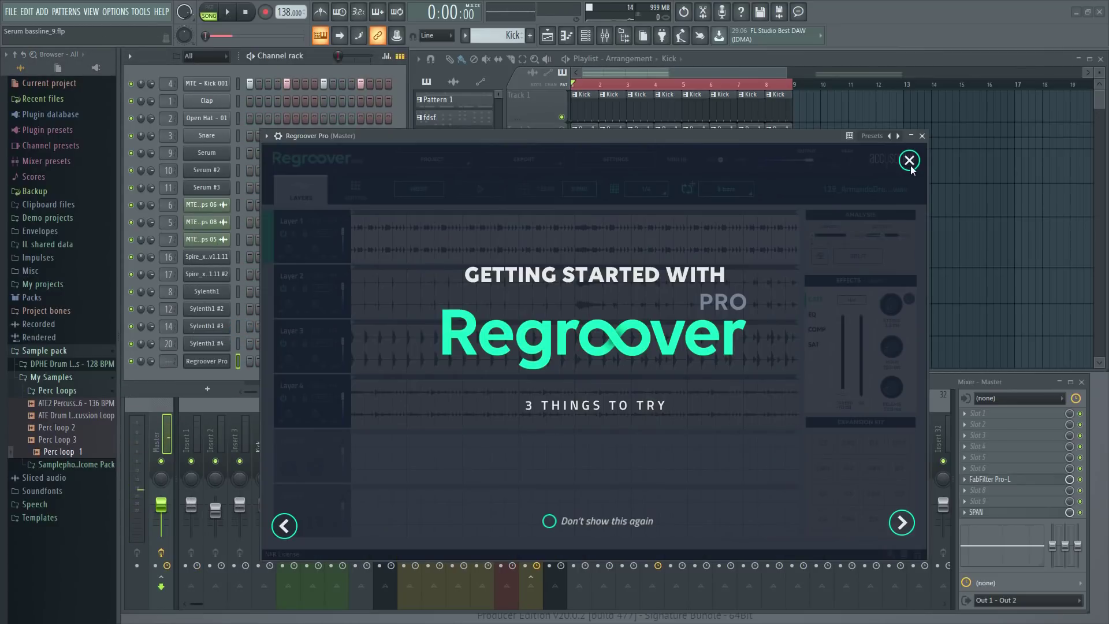
click(910, 164)
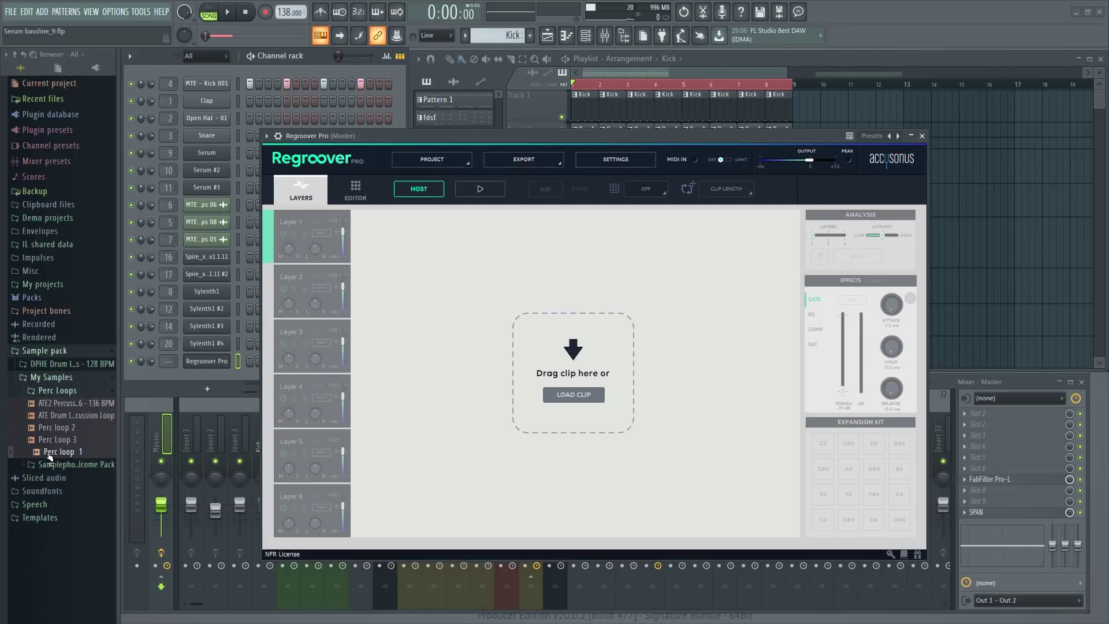
drag(49, 456, 538, 400)
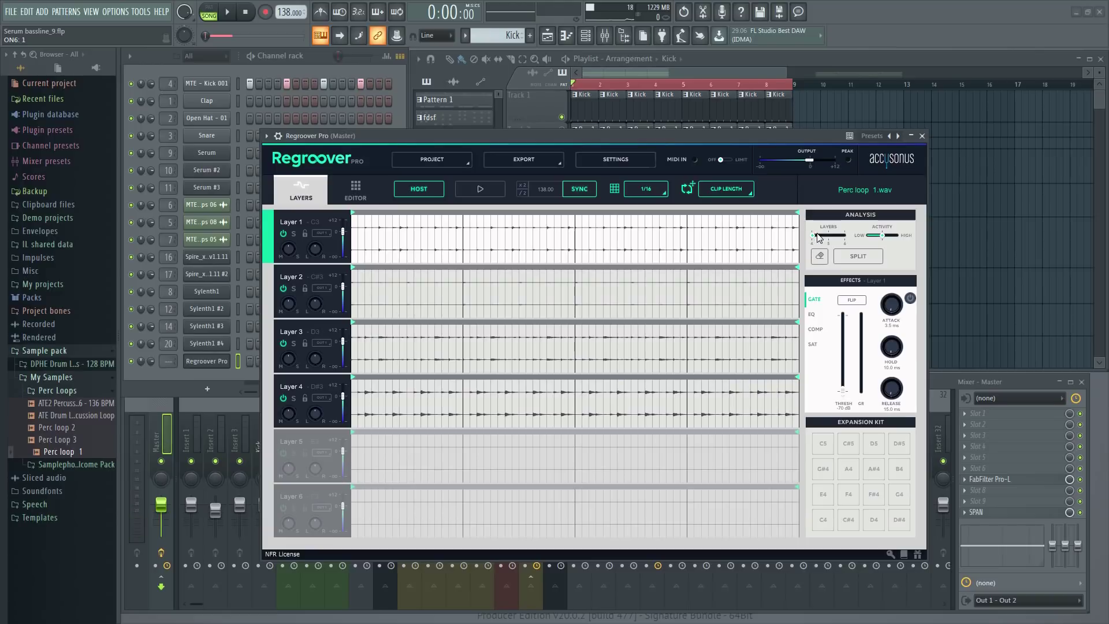
click(854, 258)
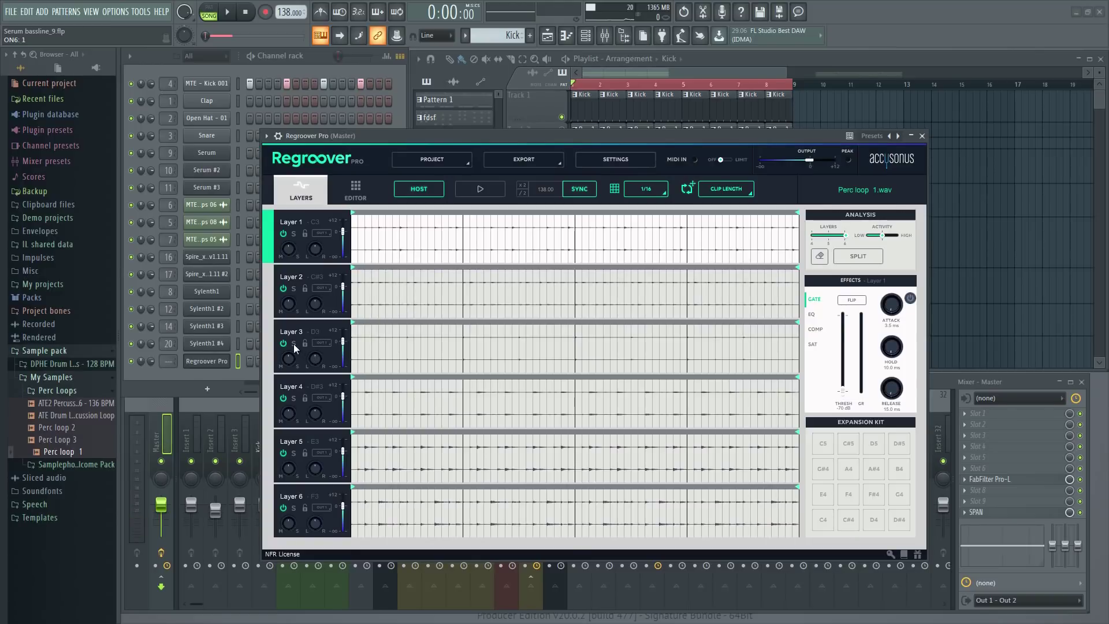
Audition Layers 3, 2, 4 and 5 soloed, stop playback, and select Layer 5's waveform
click(294, 344)
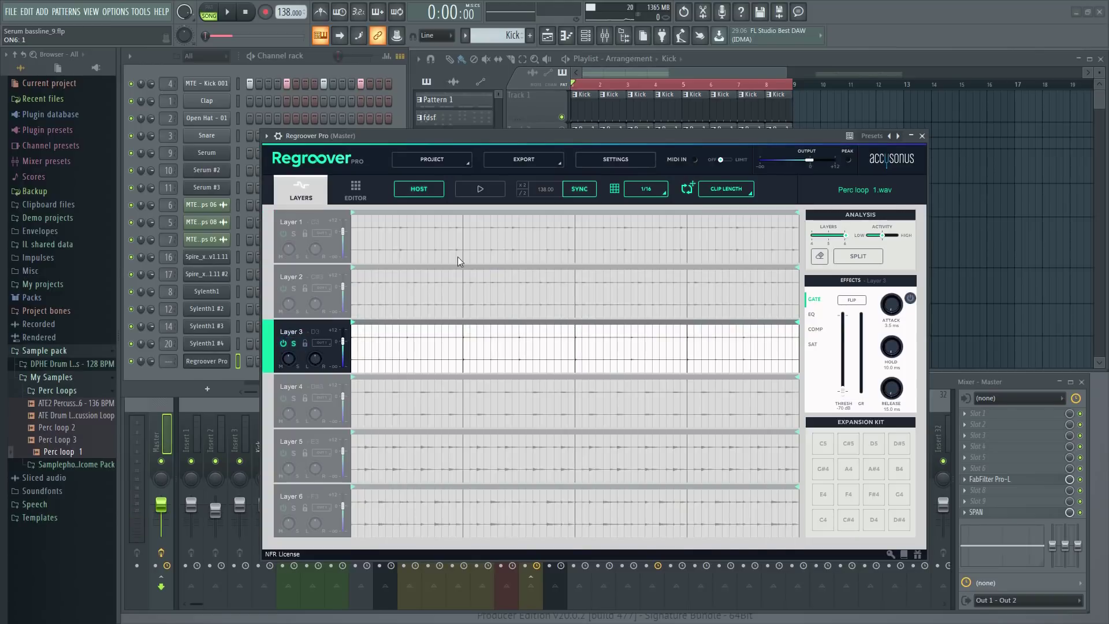
click(480, 189)
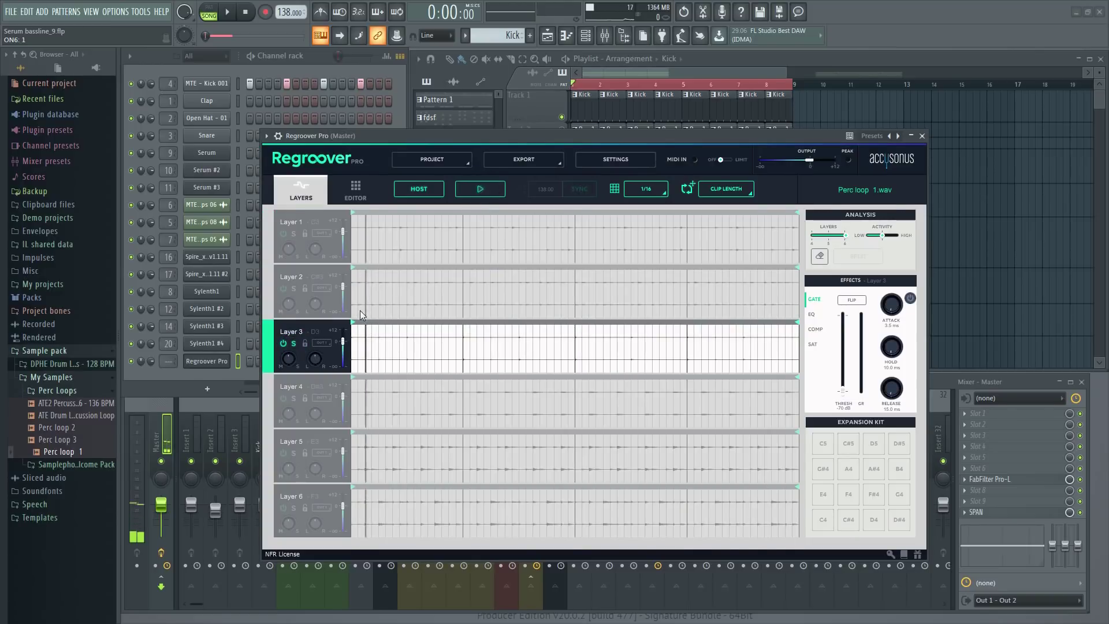
click(293, 289)
click(294, 398)
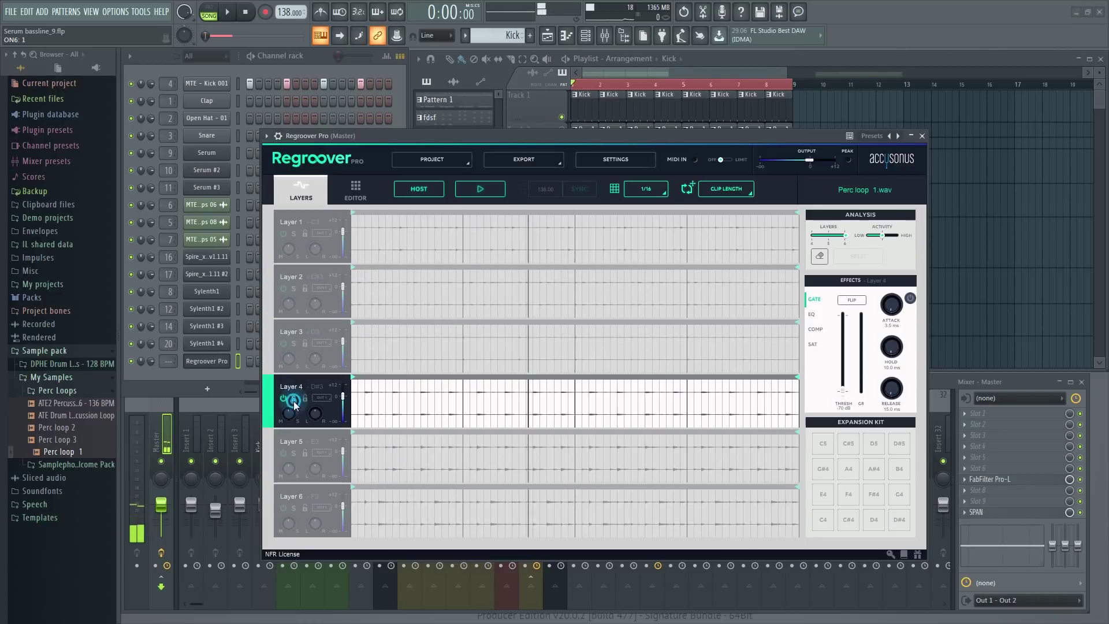
click(293, 452)
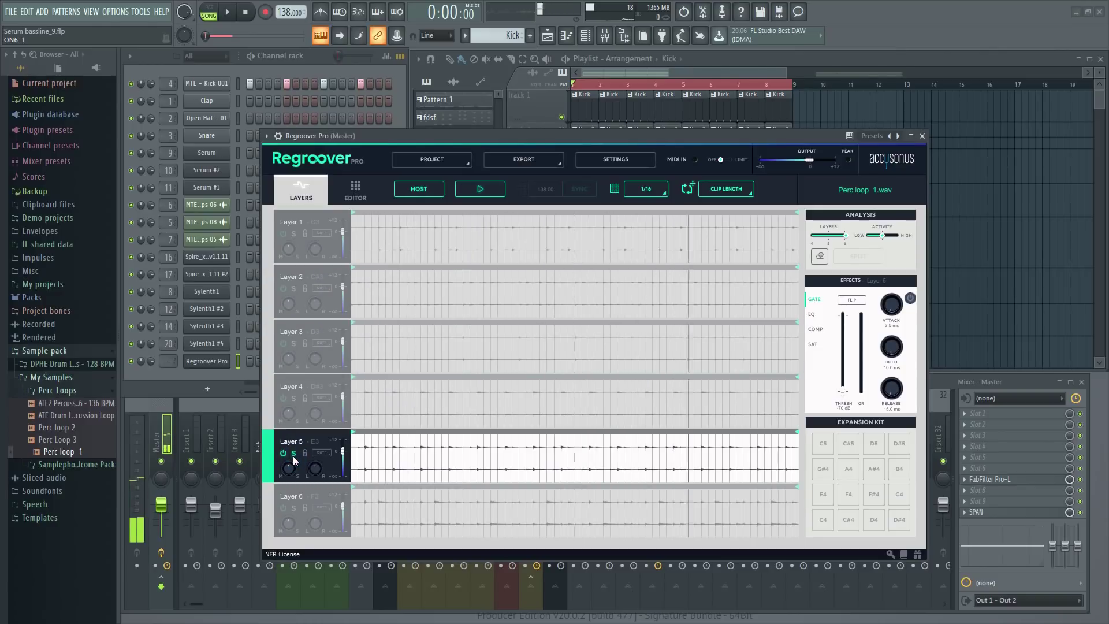
click(480, 189)
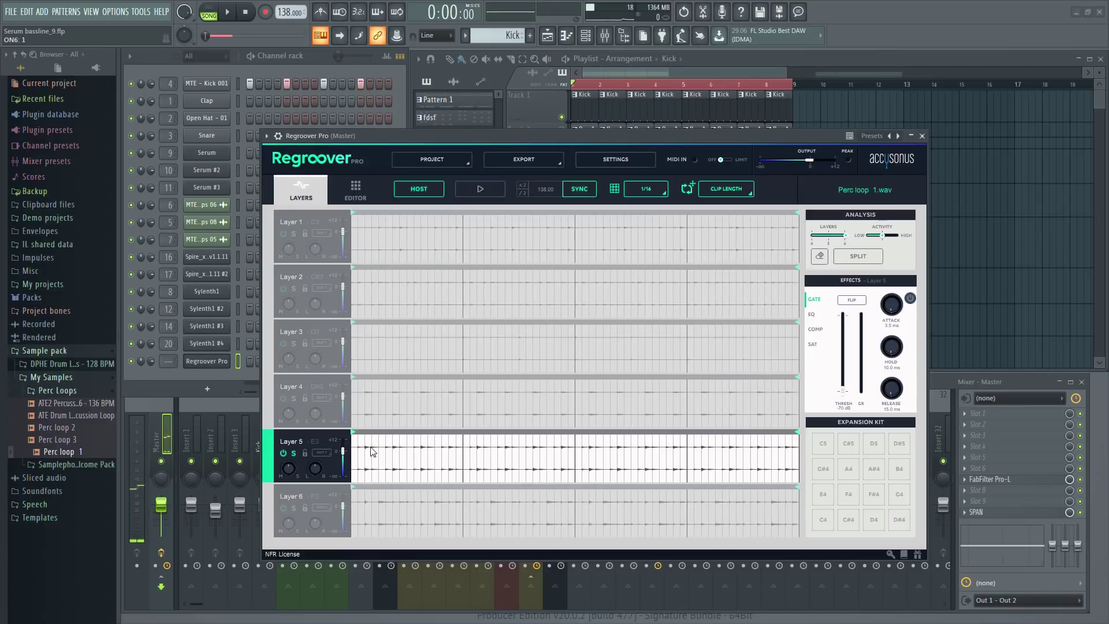
drag(354, 467, 788, 443)
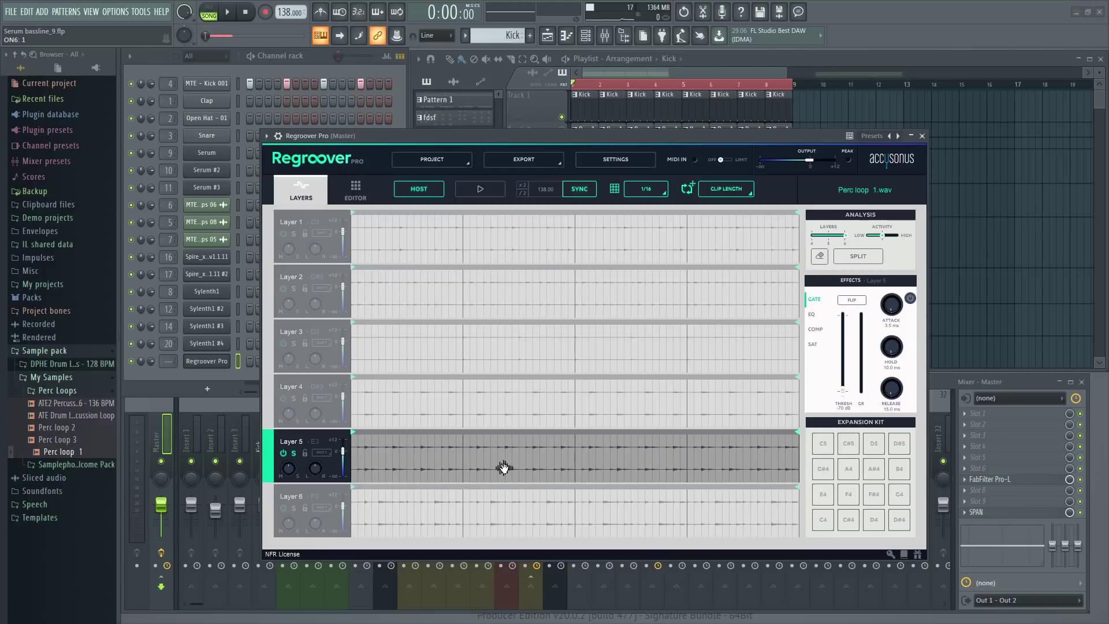
Place Layer 5's region on Track 8 at bar 1 and bar 5, routed to mixer insert 18
drag(965, 241, 585, 315)
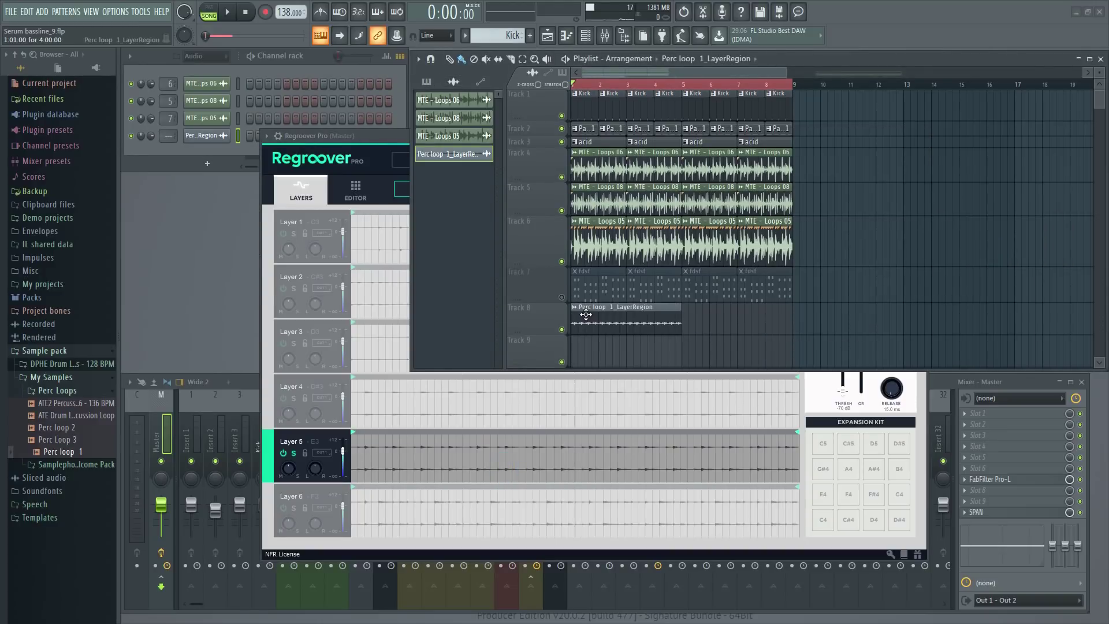
click(689, 314)
double_click(617, 318)
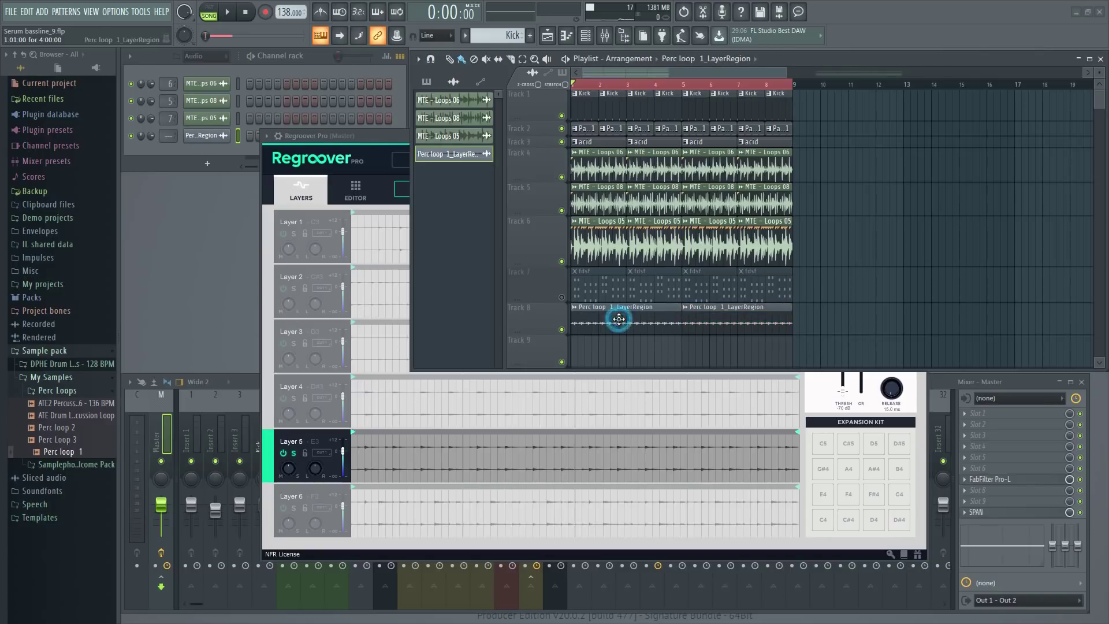
click(784, 197)
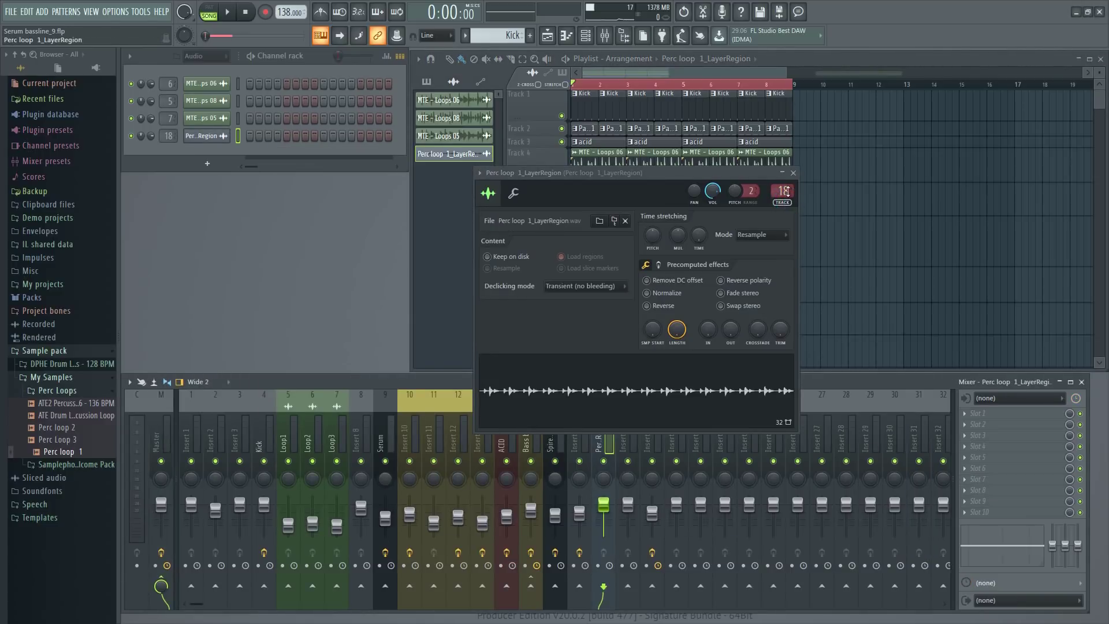
click(793, 174)
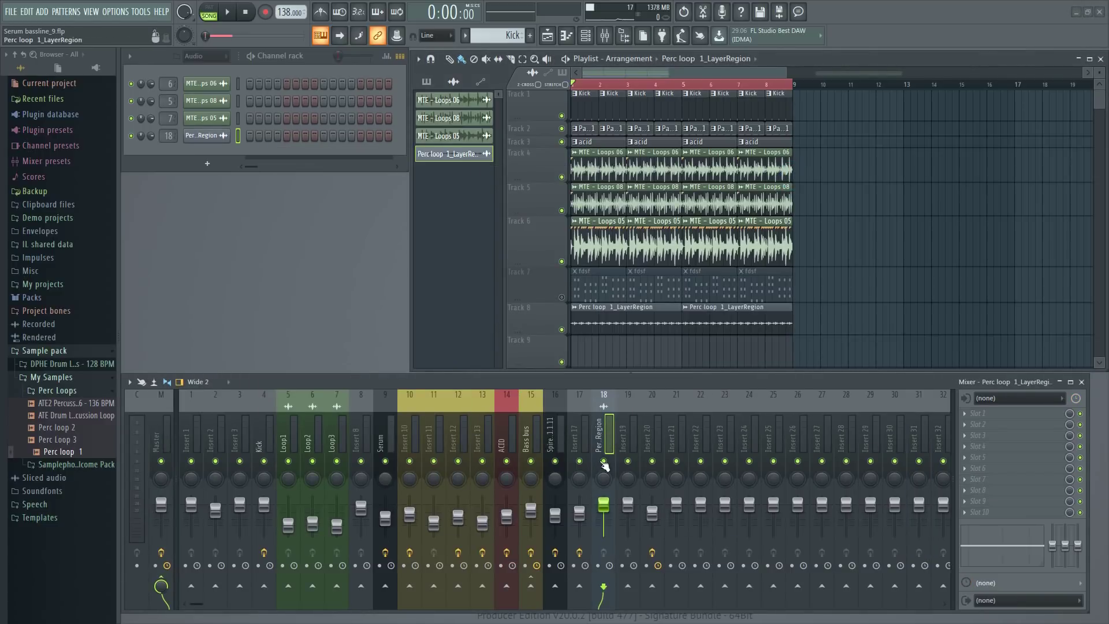
Solo the Kick with Loop1–3, play, and unmute insert 18 at about -2.1 dB
right_click(263, 461)
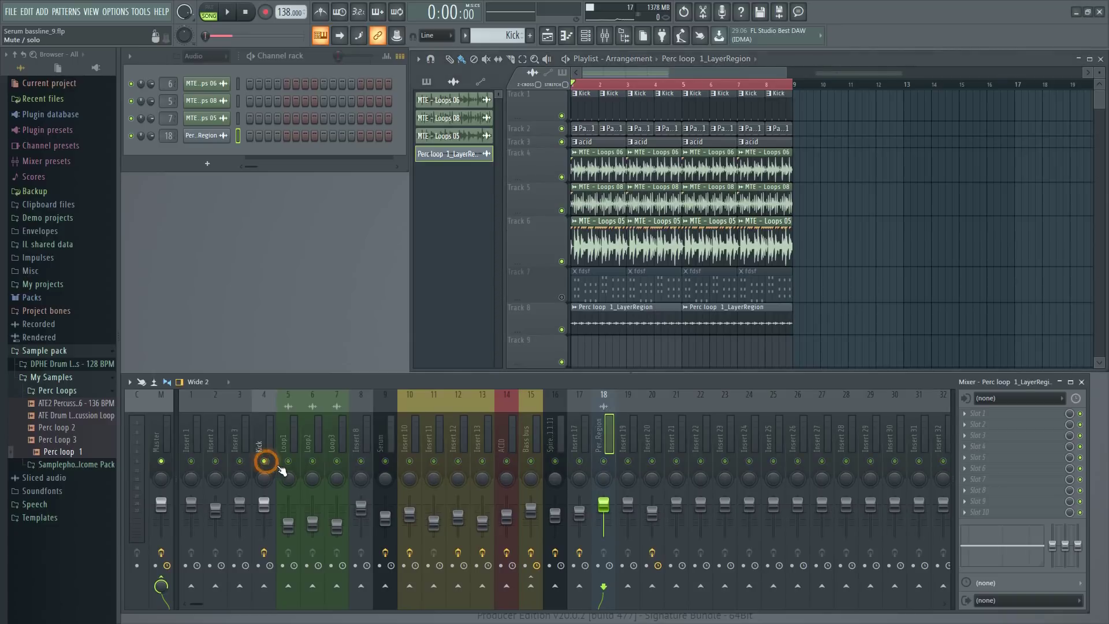
drag(287, 460, 336, 460)
key(space)
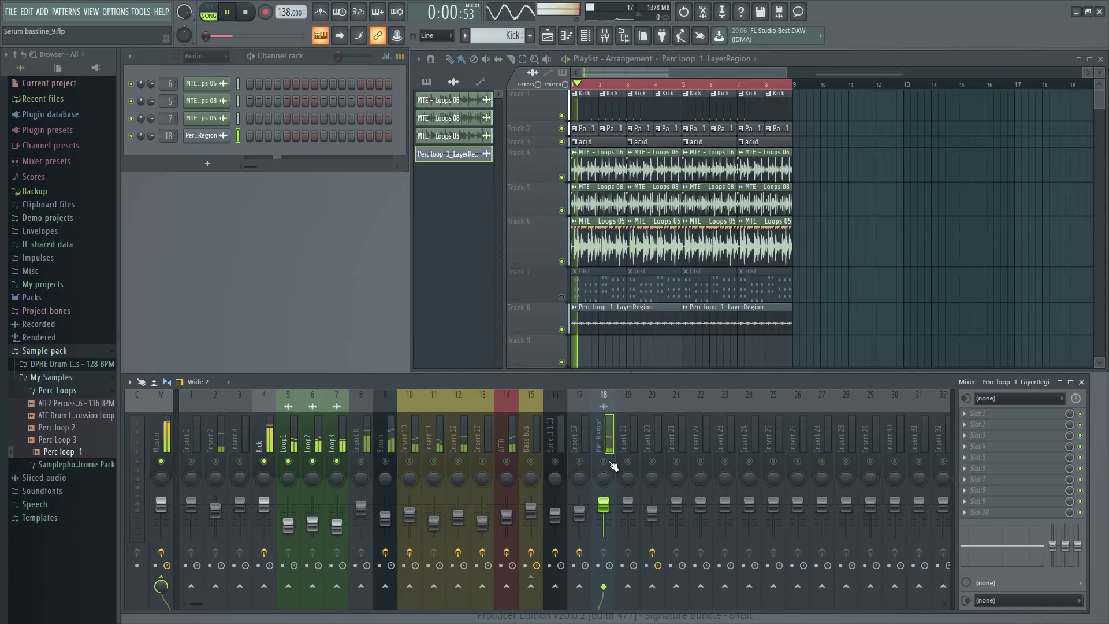
click(604, 461)
drag(609, 508, 610, 508)
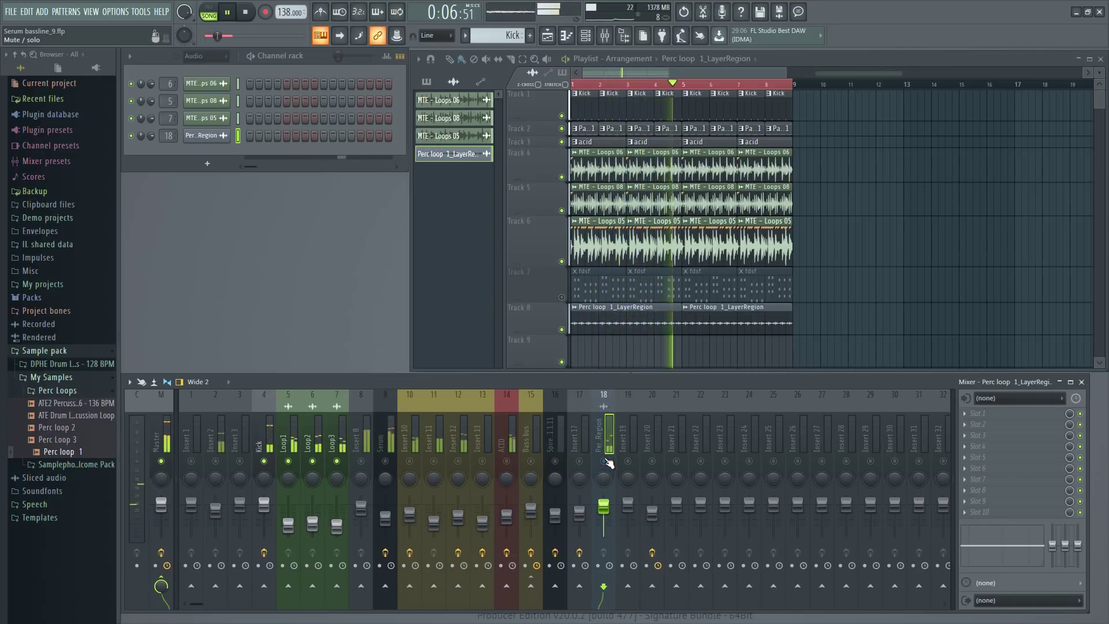
drag(603, 506, 603, 507)
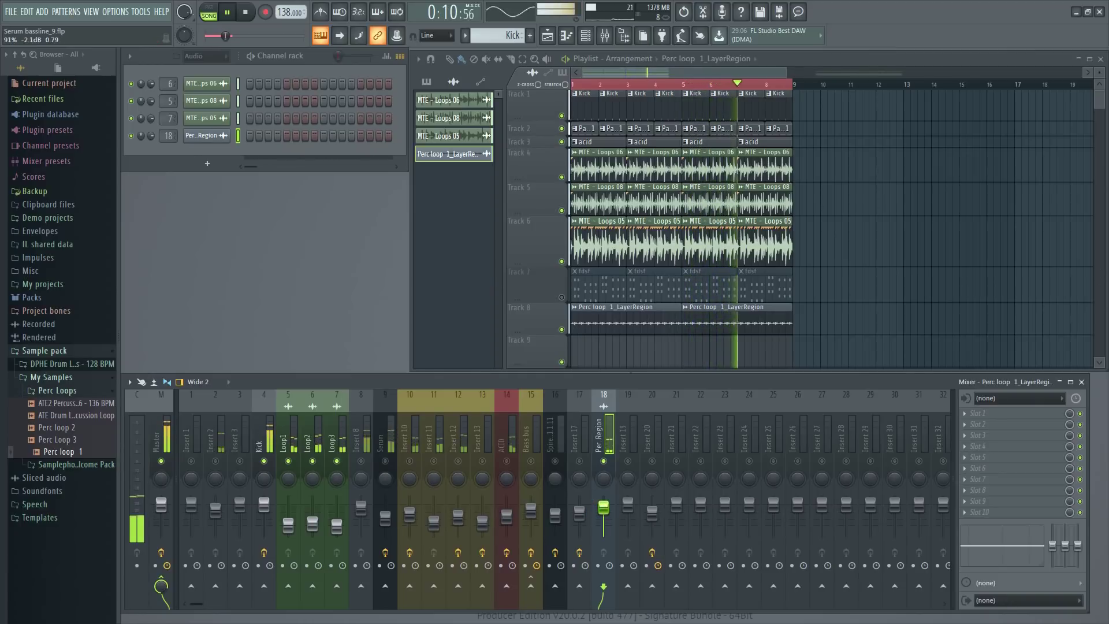
Unmute inserts 8–15 and 1–3 so the full mix plays, then stop playback
click(361, 460)
click(385, 460)
click(410, 461)
click(433, 460)
click(458, 460)
click(482, 461)
click(506, 460)
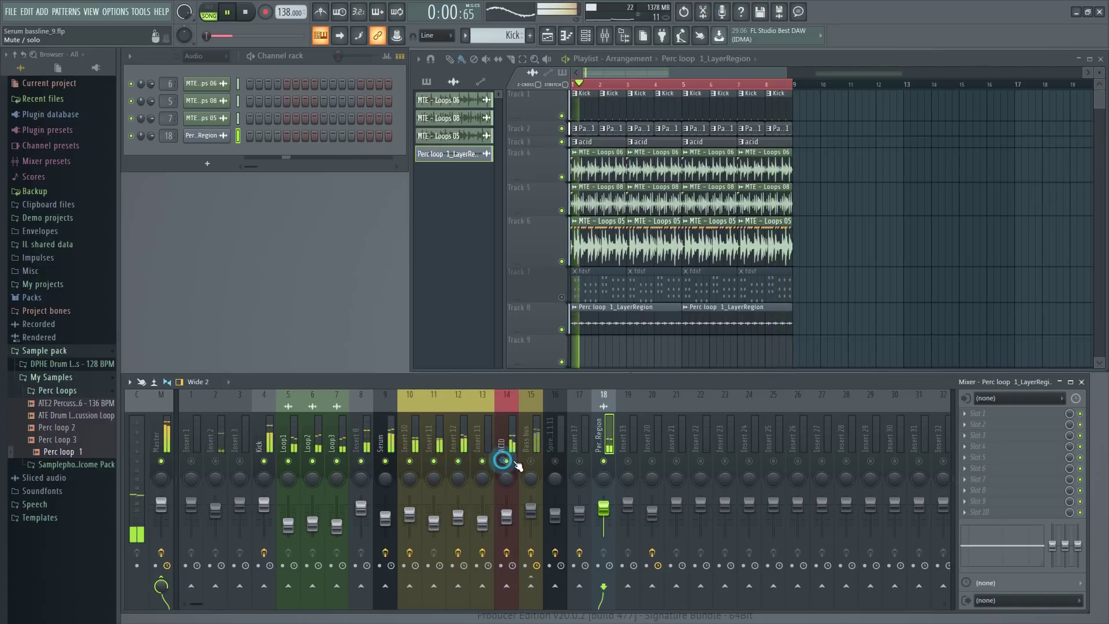
click(531, 460)
click(215, 460)
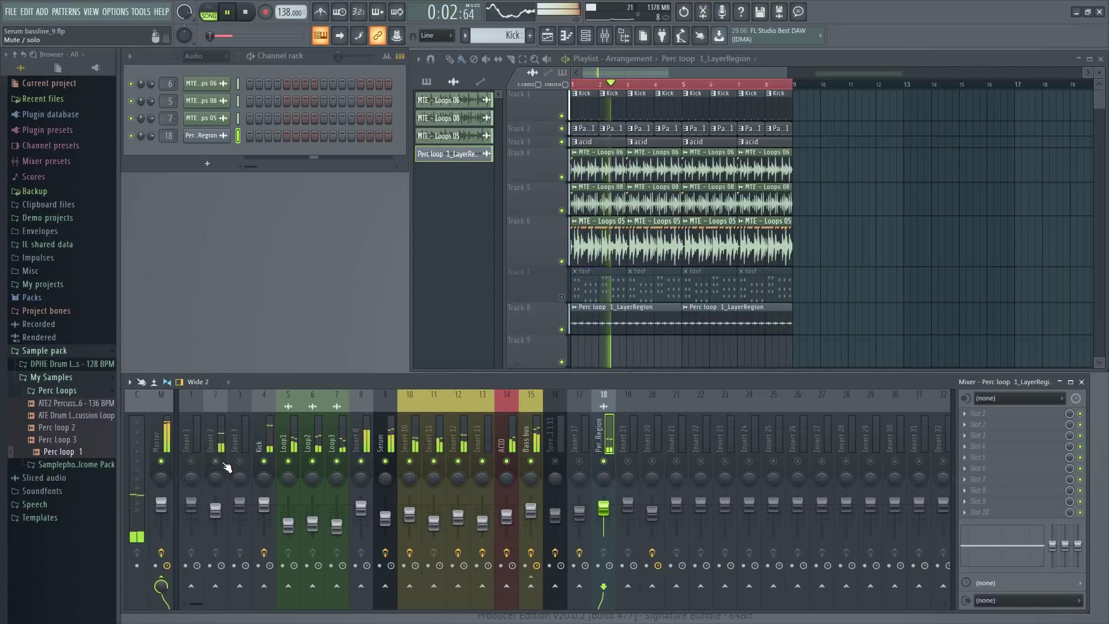
click(239, 461)
click(191, 460)
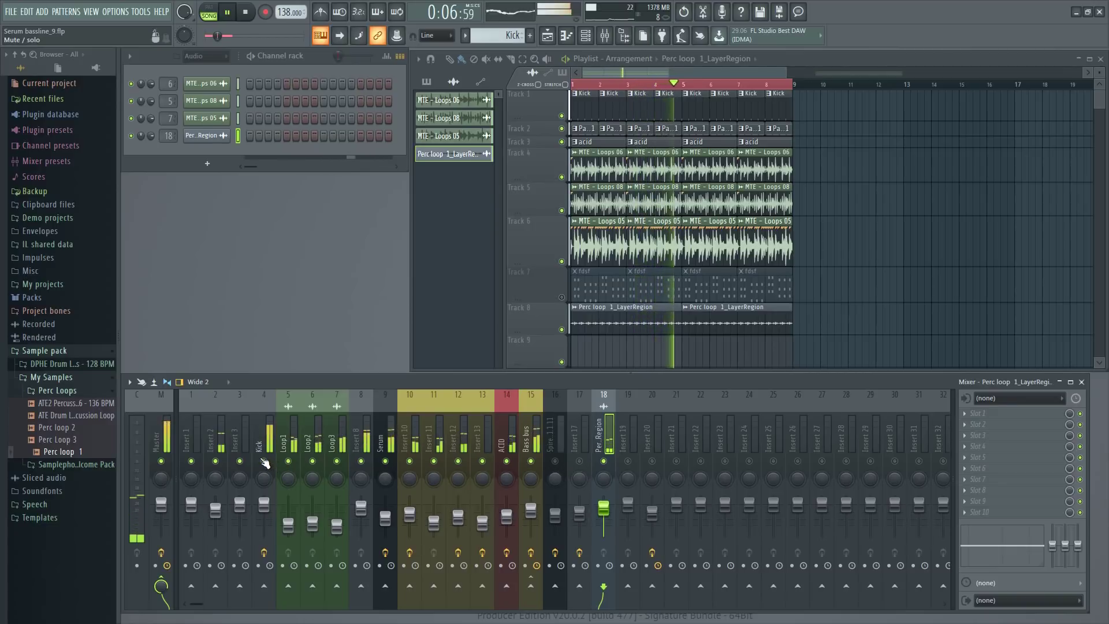
key(space)
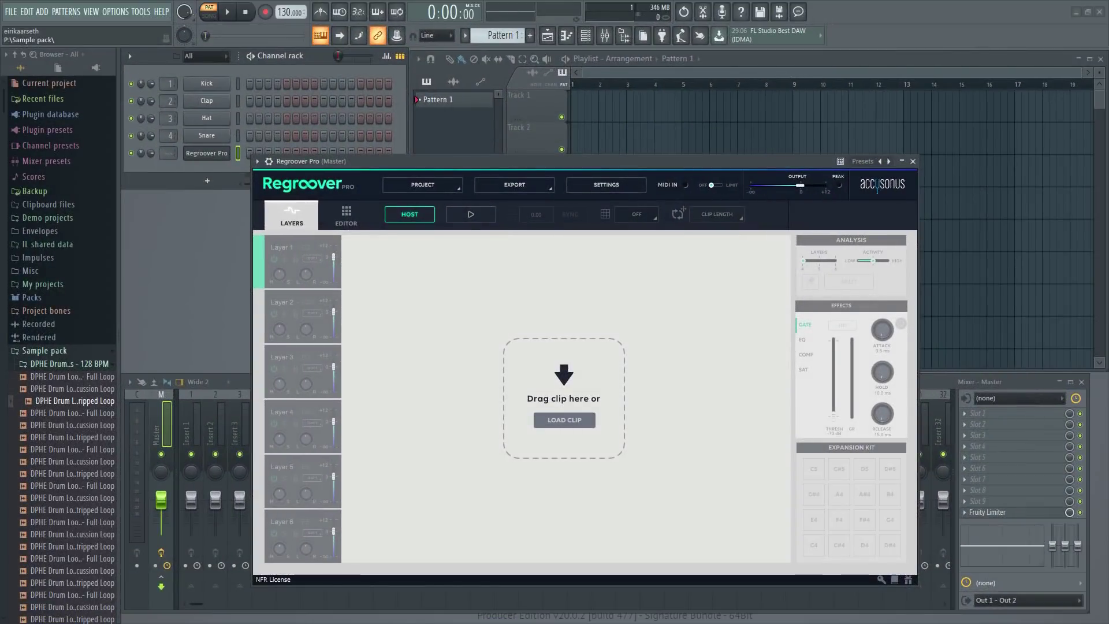
Preview drum loops and load DPHE Drum Loop - 002 - 128 BPM - Full Loop into Regroover Pro
click(93, 400)
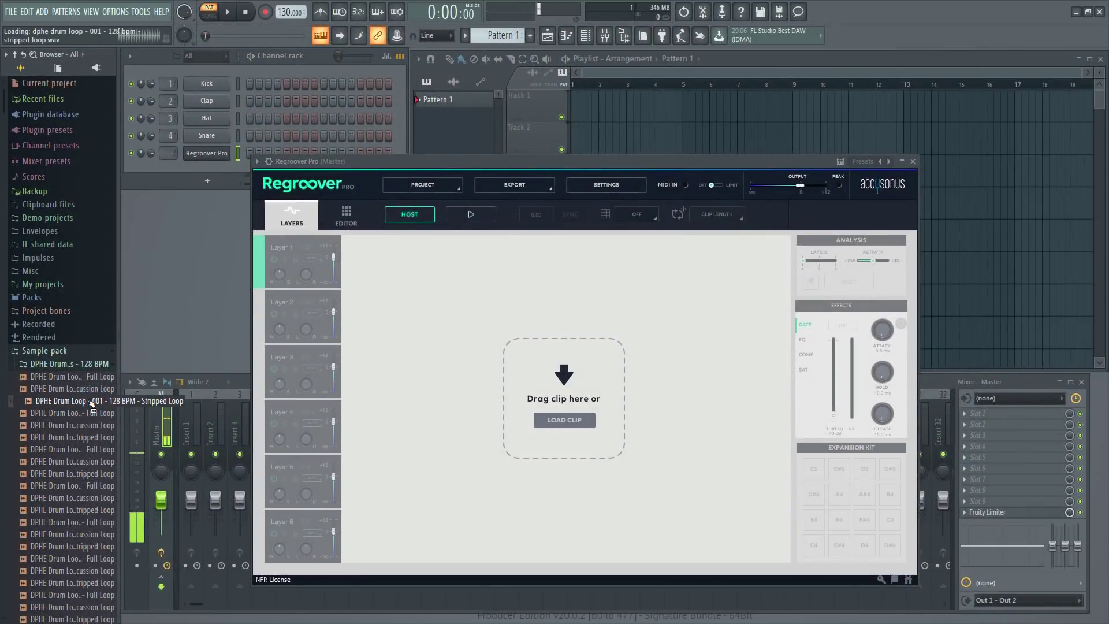
click(88, 412)
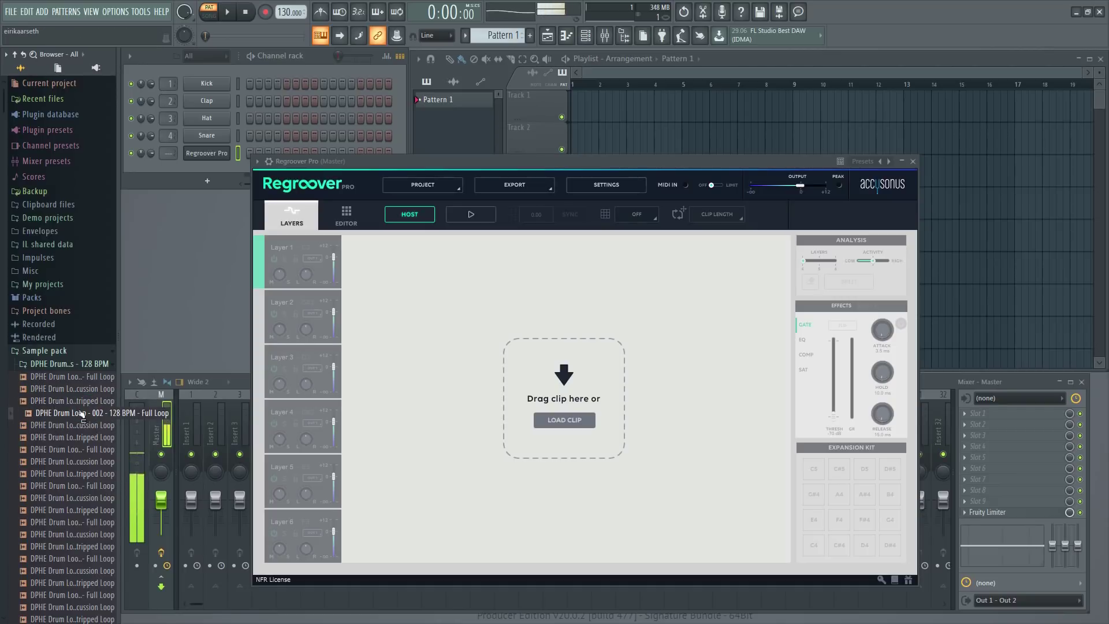
drag(87, 420, 561, 396)
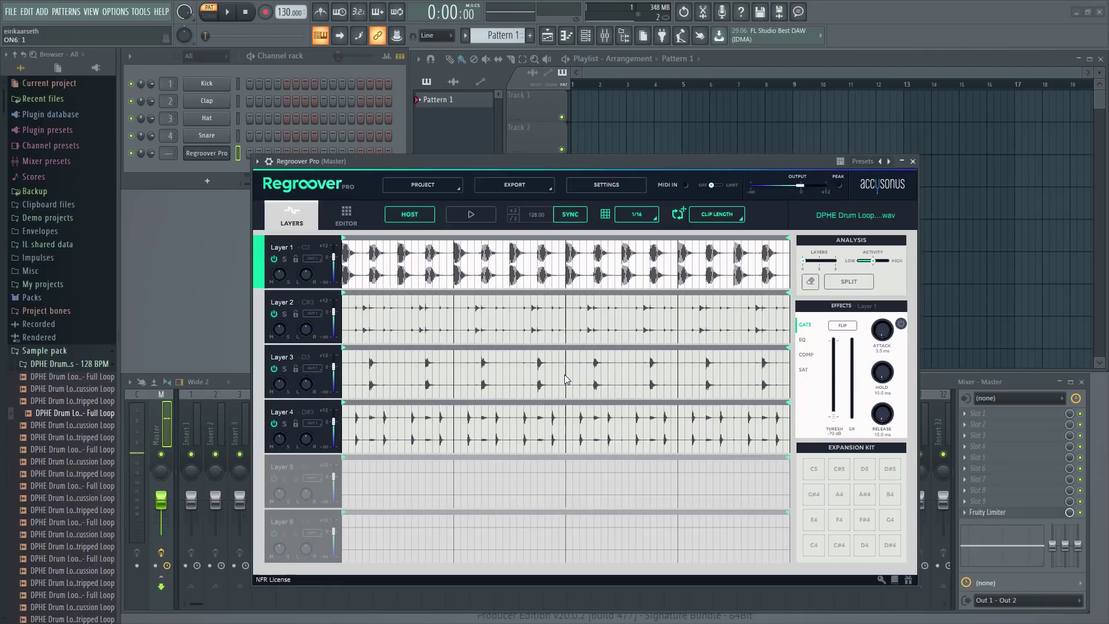
Solo Layer 1 and drag a short region from its start into the channel rack
click(284, 260)
click(471, 214)
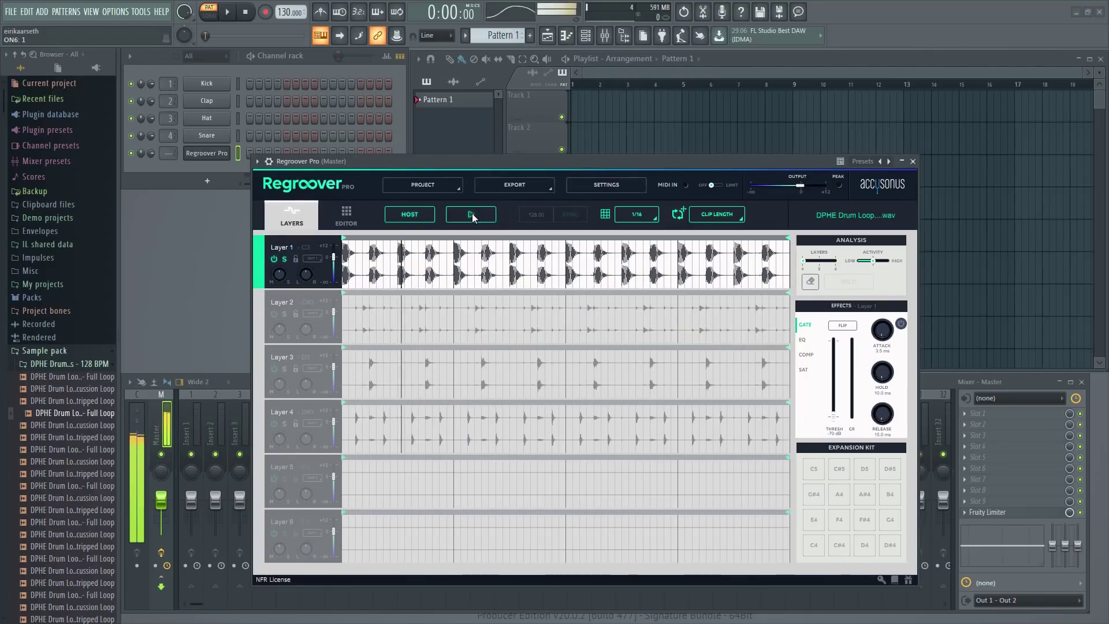
click(471, 215)
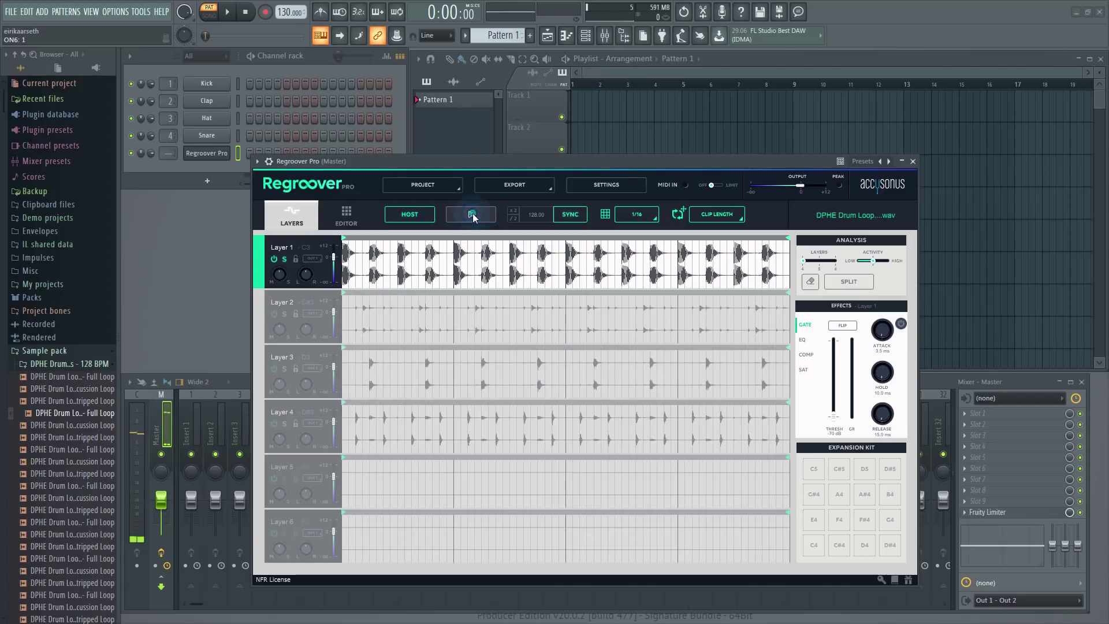
click(344, 276)
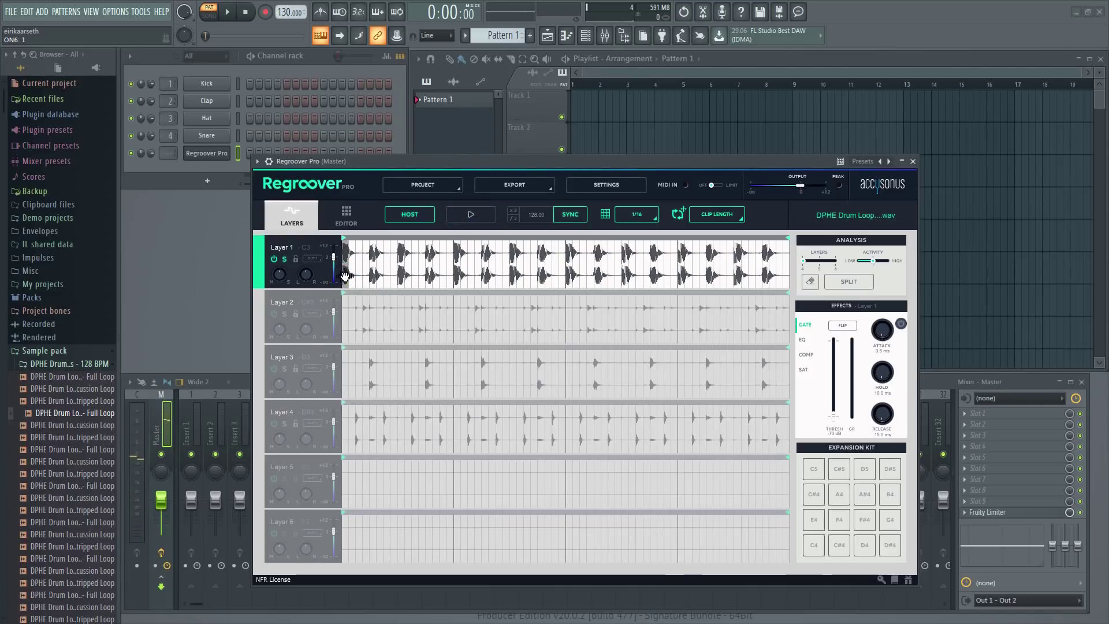
drag(344, 276, 351, 277)
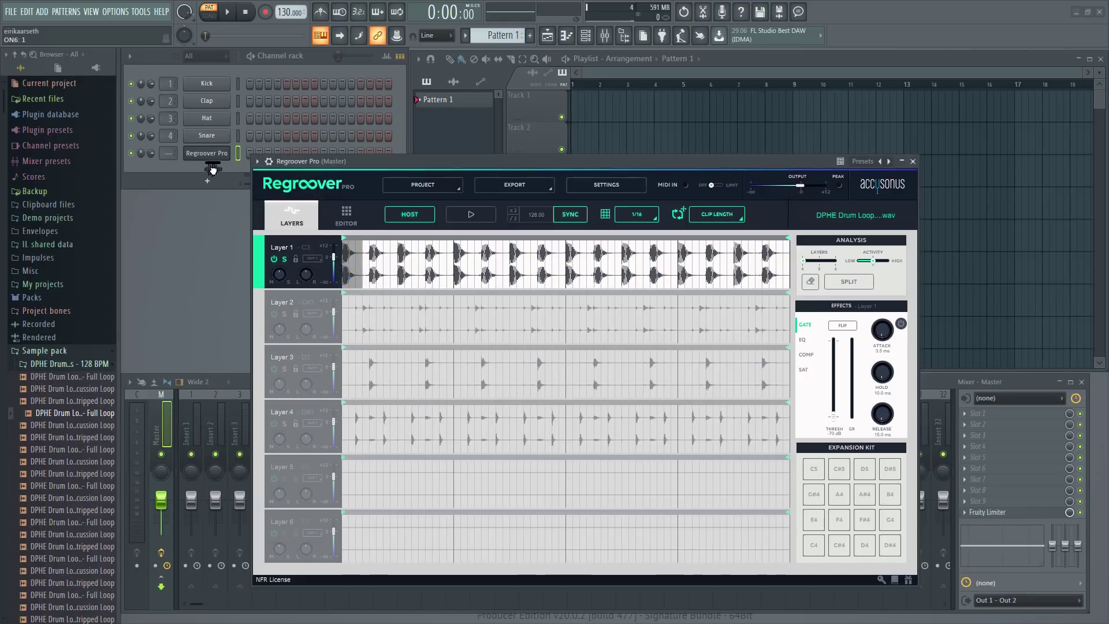
drag(207, 168, 199, 170)
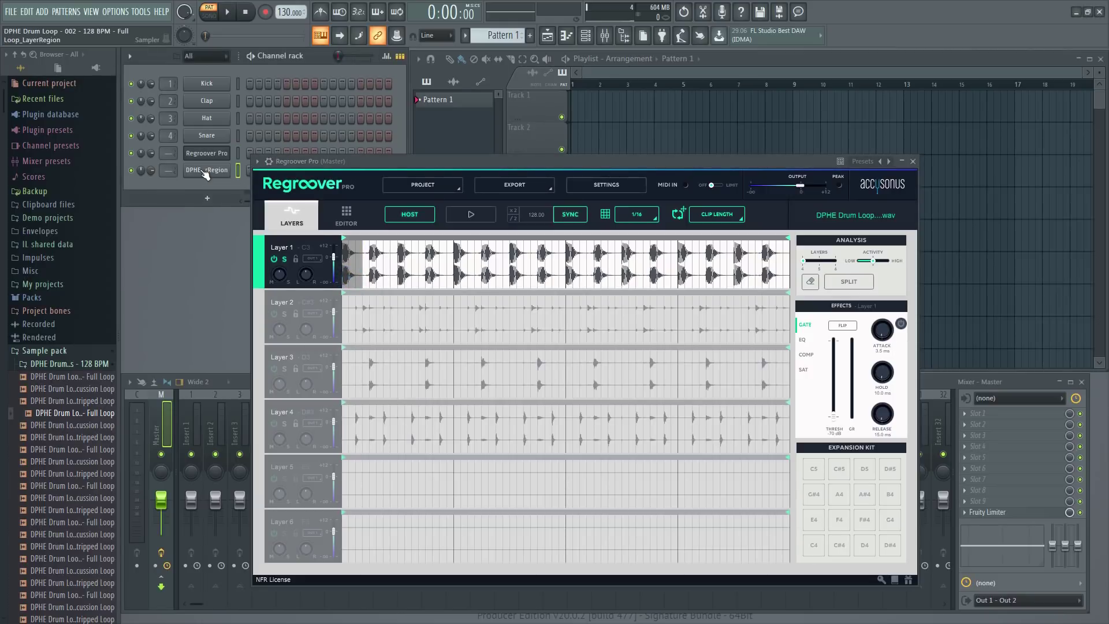
click(207, 171)
Preview the Layer 1 slice in the sampler, then move the Regroover window up and left
click(404, 399)
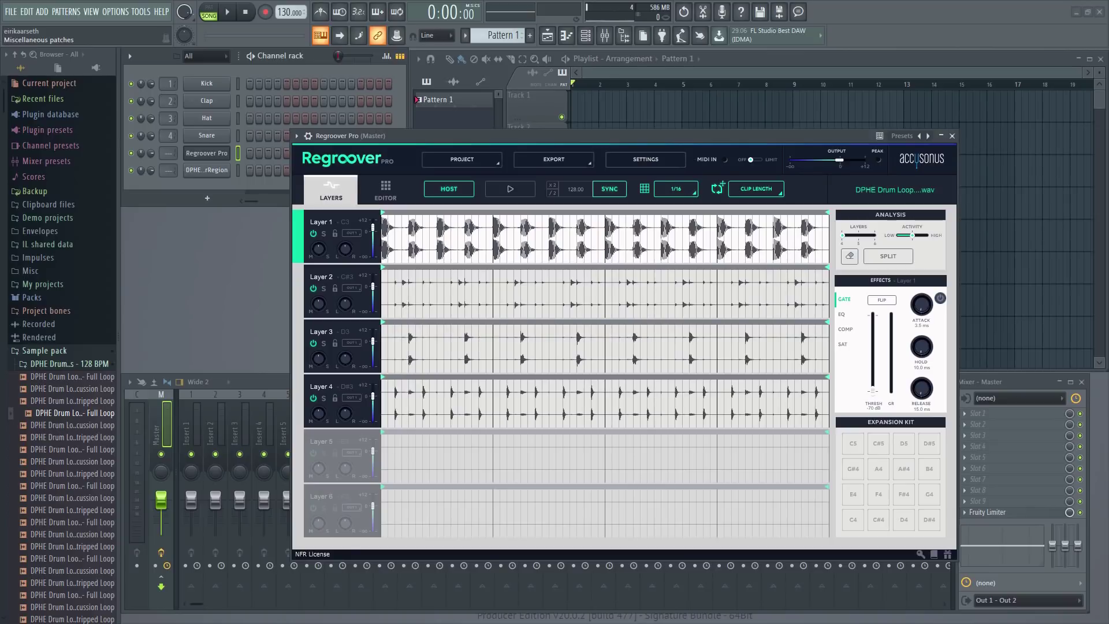
mouse_move(472, 136)
mouse_down()
mouse_move(500, 152)
mouse_move(459, 126)
mouse_up()
Route Regroover Layers 1, 2, 3 and 4 to outputs 2, 3, 4 and 5
click(308, 223)
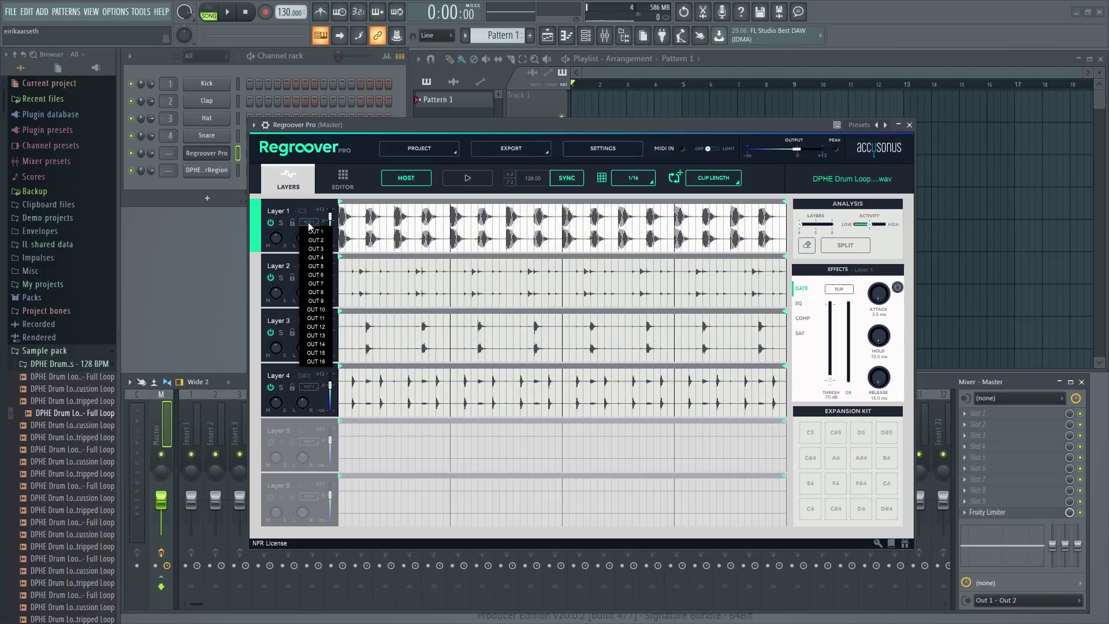
click(325, 240)
click(312, 276)
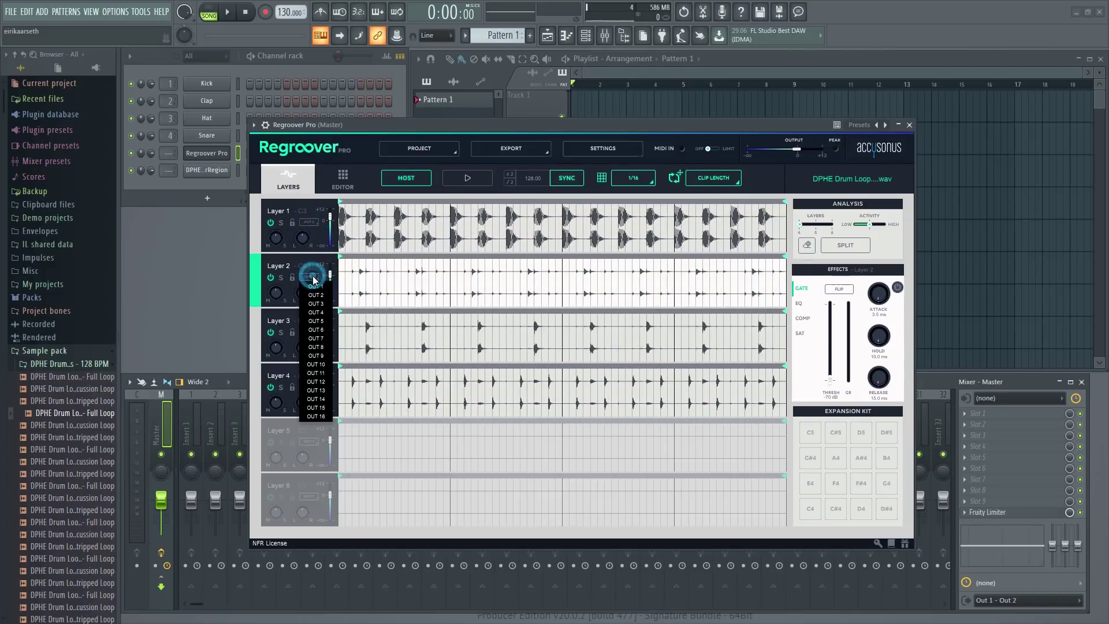
click(322, 310)
click(309, 331)
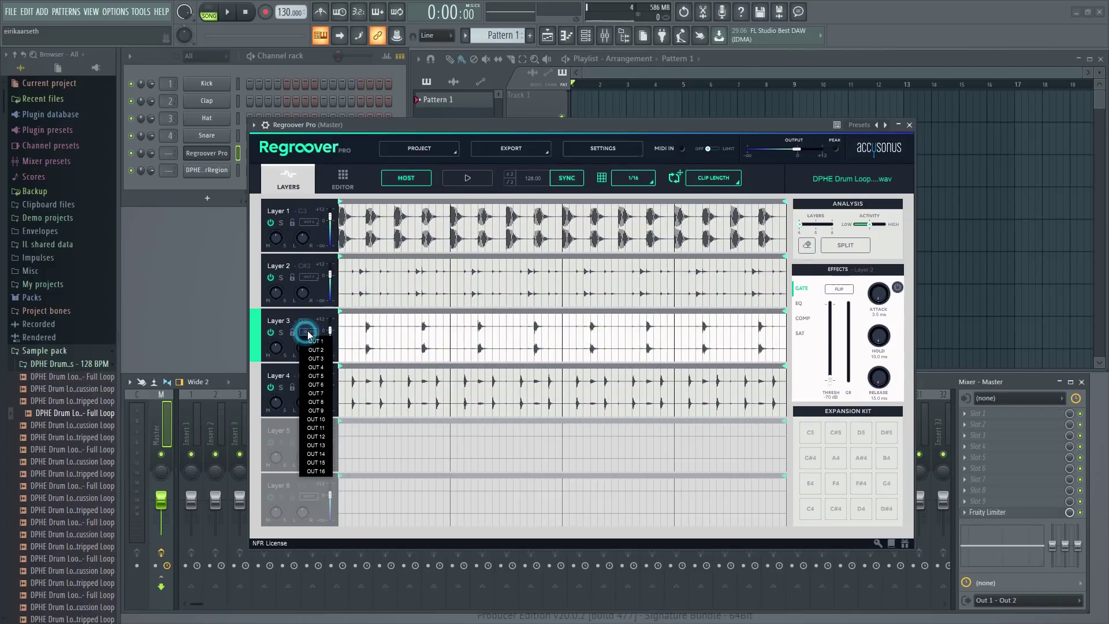
click(321, 367)
click(308, 386)
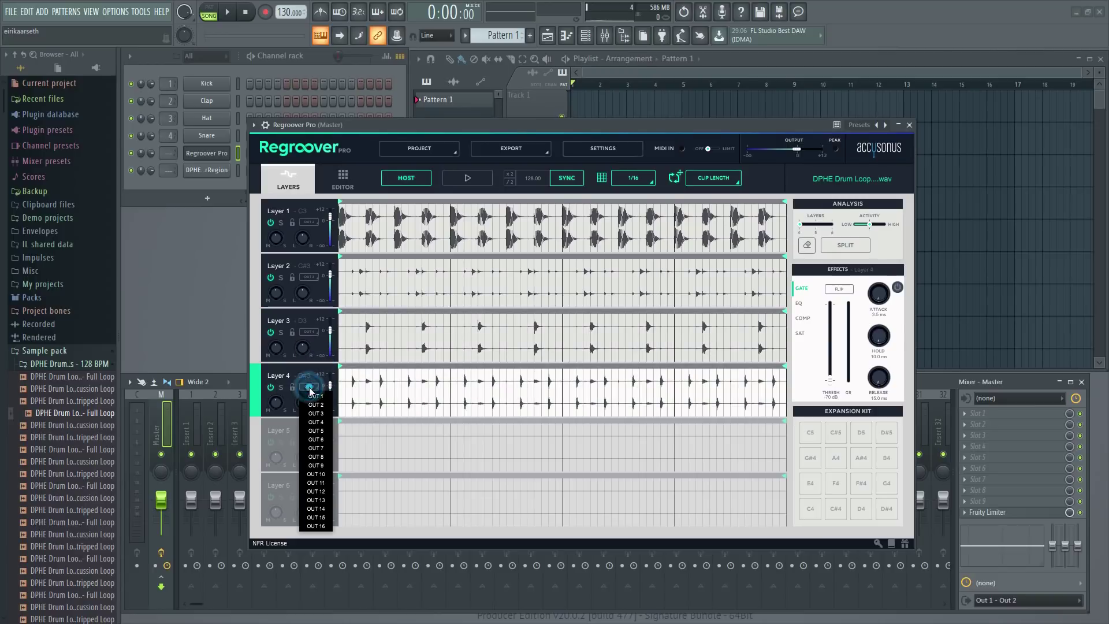
click(316, 432)
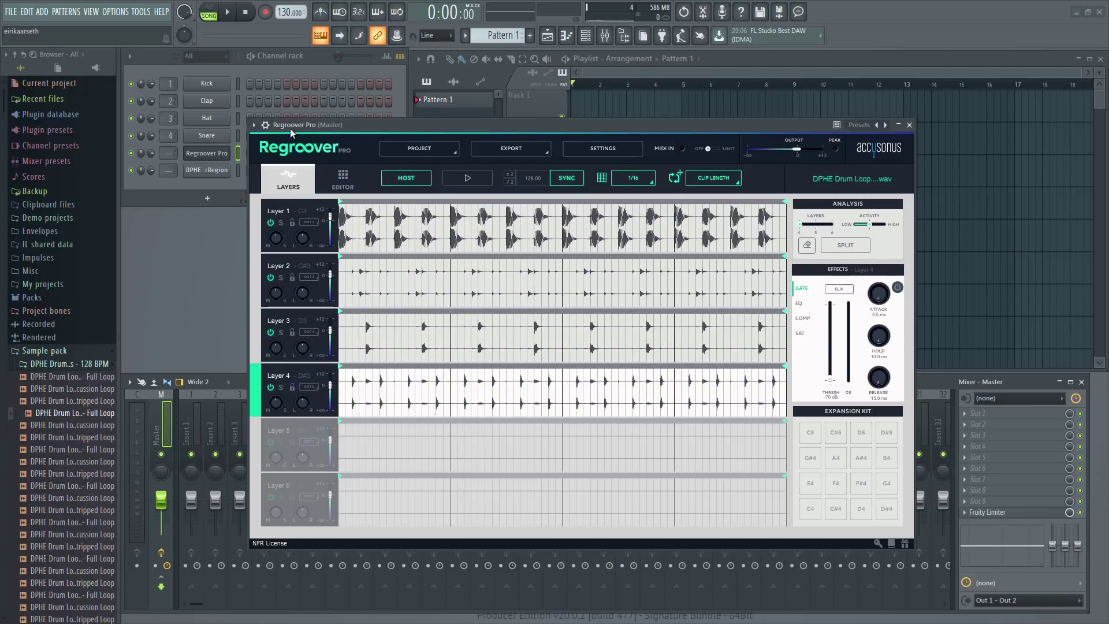
Auto-map the plugin outputs to mixer inserts in the wrapper's Processing settings, then start playback
click(265, 125)
click(287, 145)
click(301, 170)
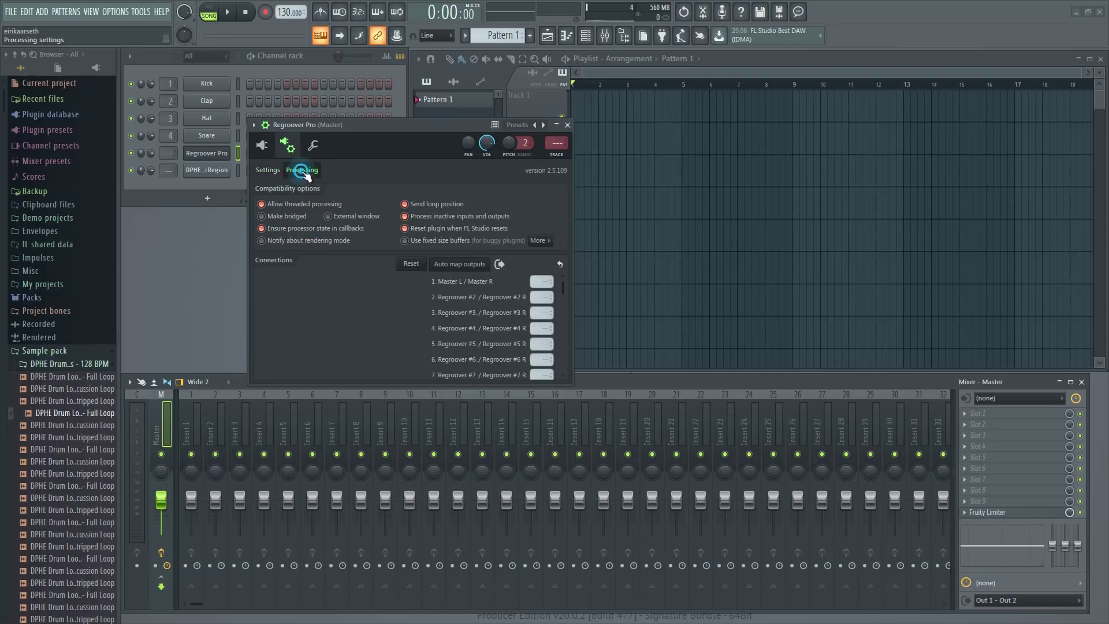
click(473, 264)
click(261, 145)
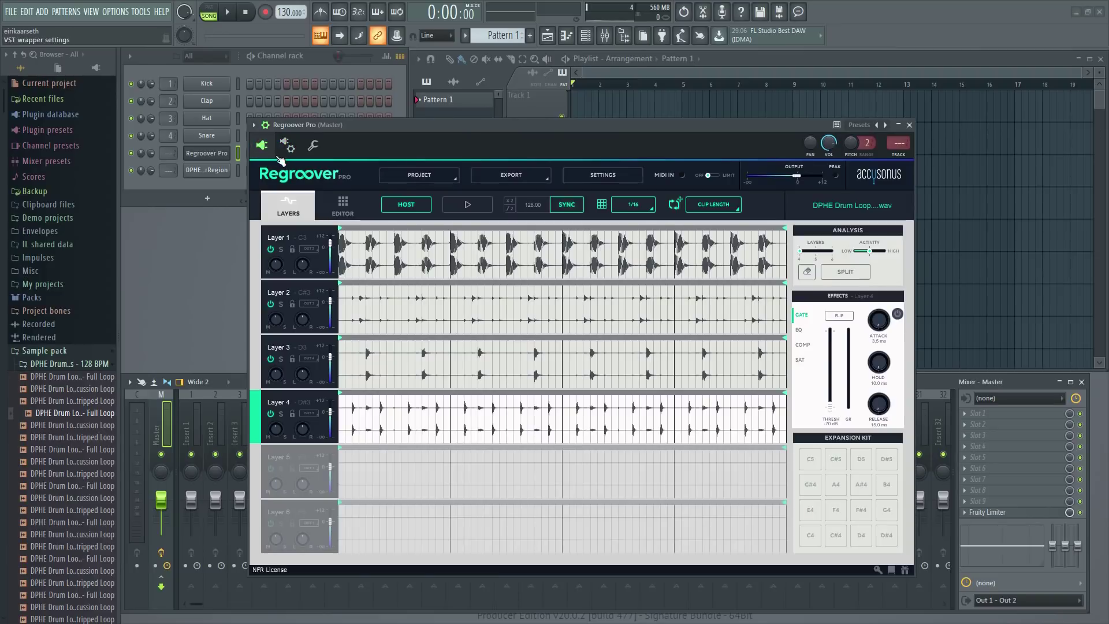
click(477, 207)
Close the Regroover Pro window and select mixer Insert 4
drag(429, 130, 536, 119)
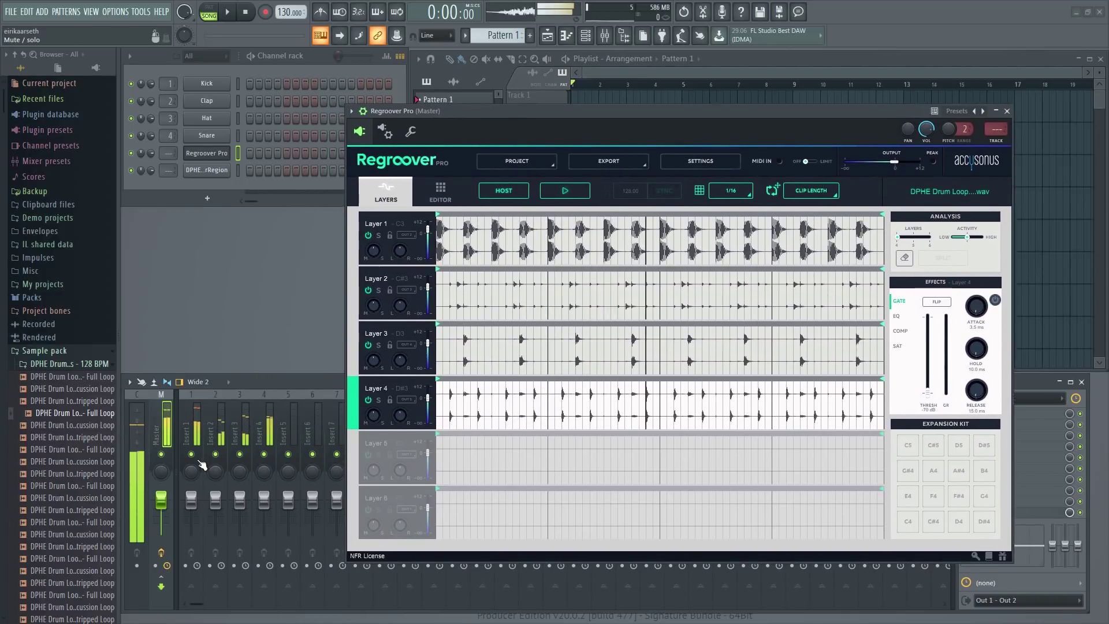
click(222, 456)
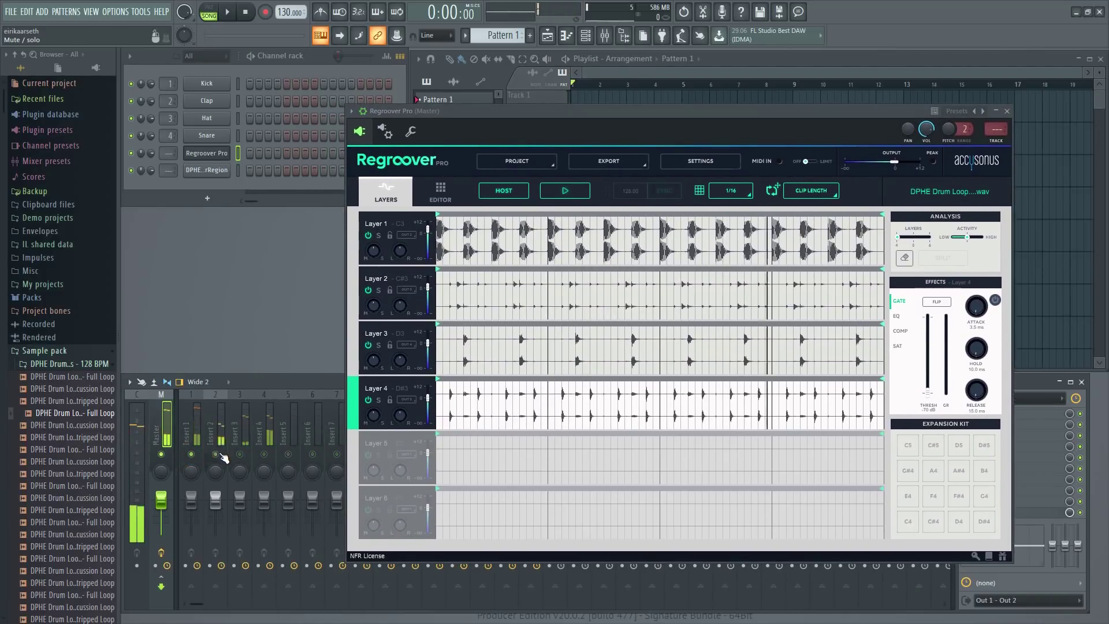
click(259, 454)
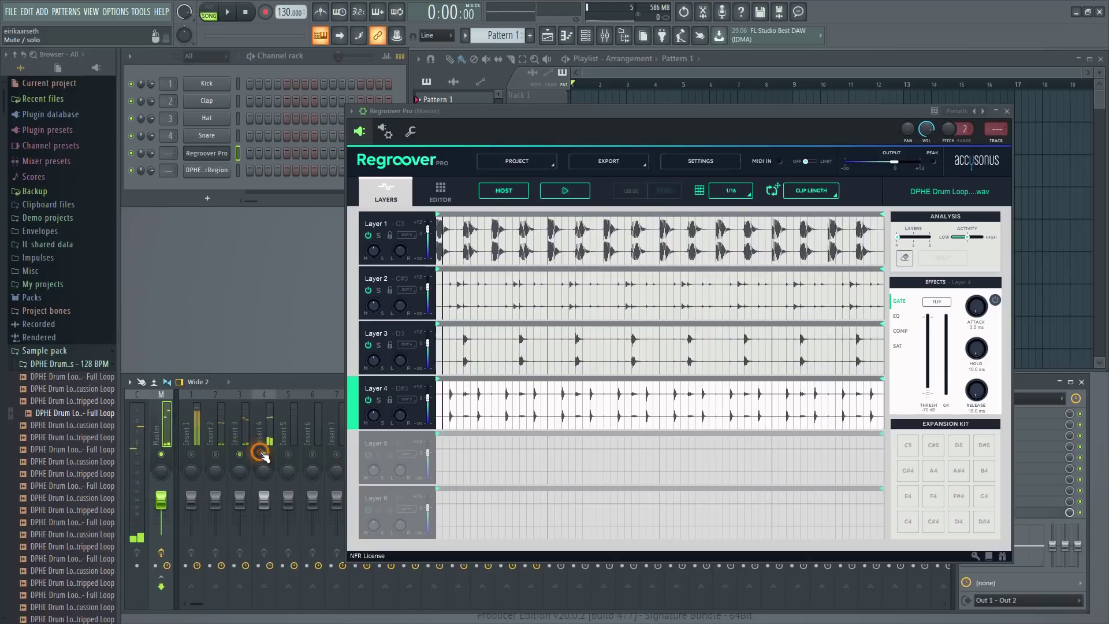
click(1007, 111)
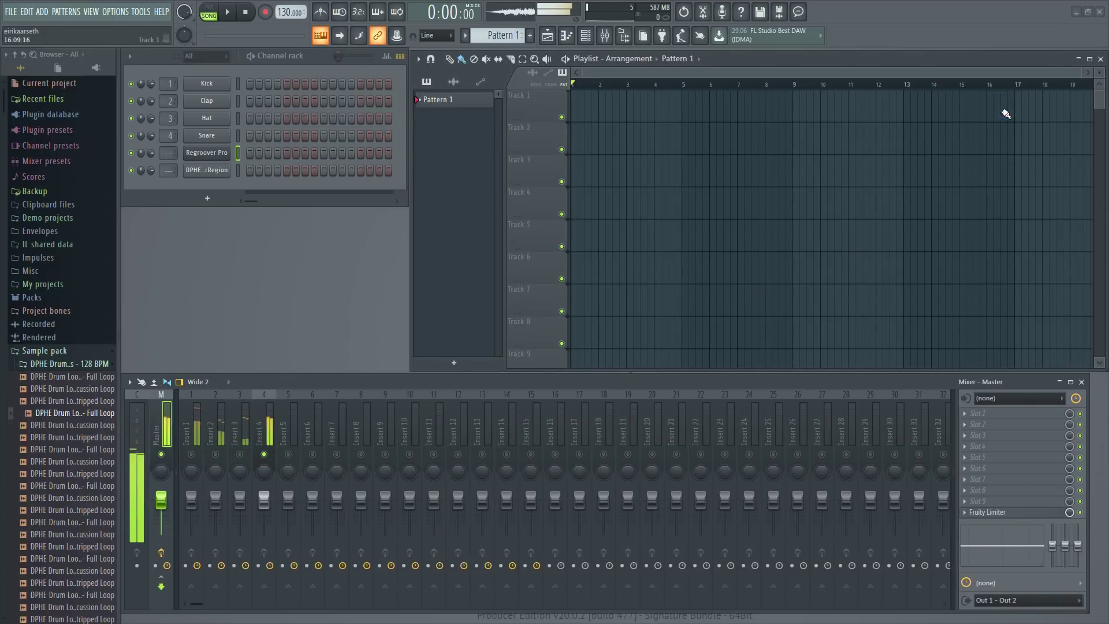
click(256, 447)
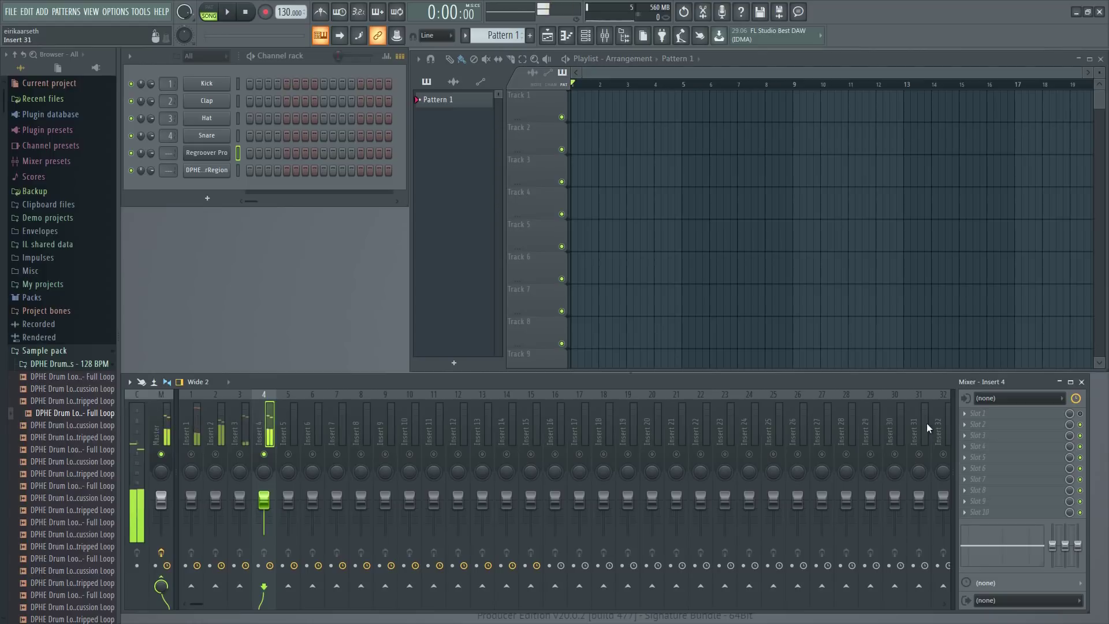
Load Fruity Reeverb 2 on Insert 4 with wet at 108%, unsolo it, and reopen Regroover Pro
click(963, 413)
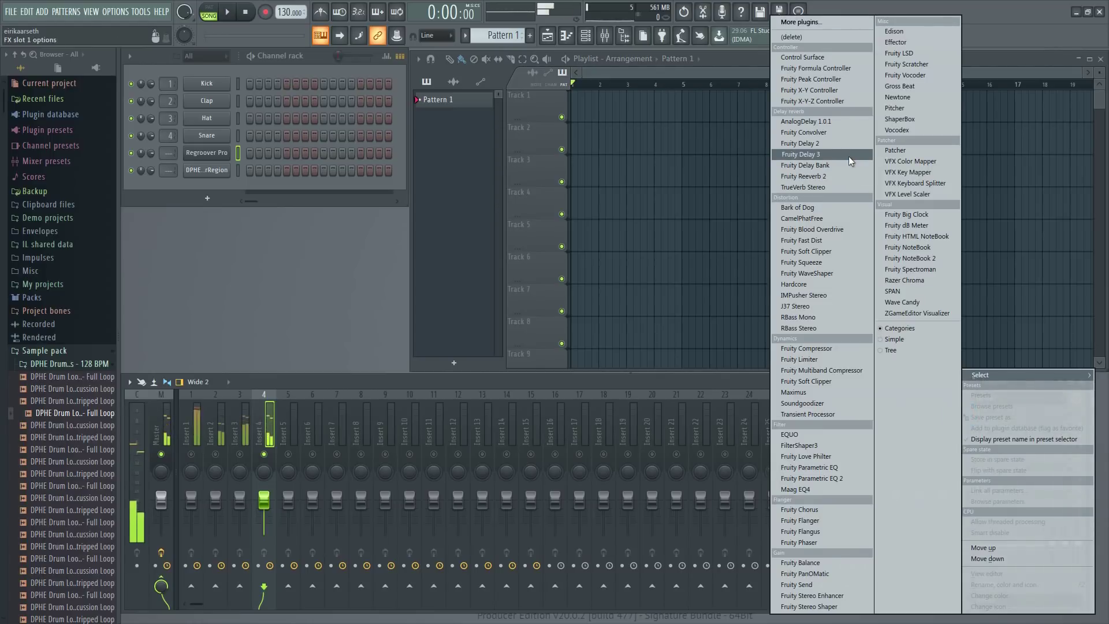
click(833, 176)
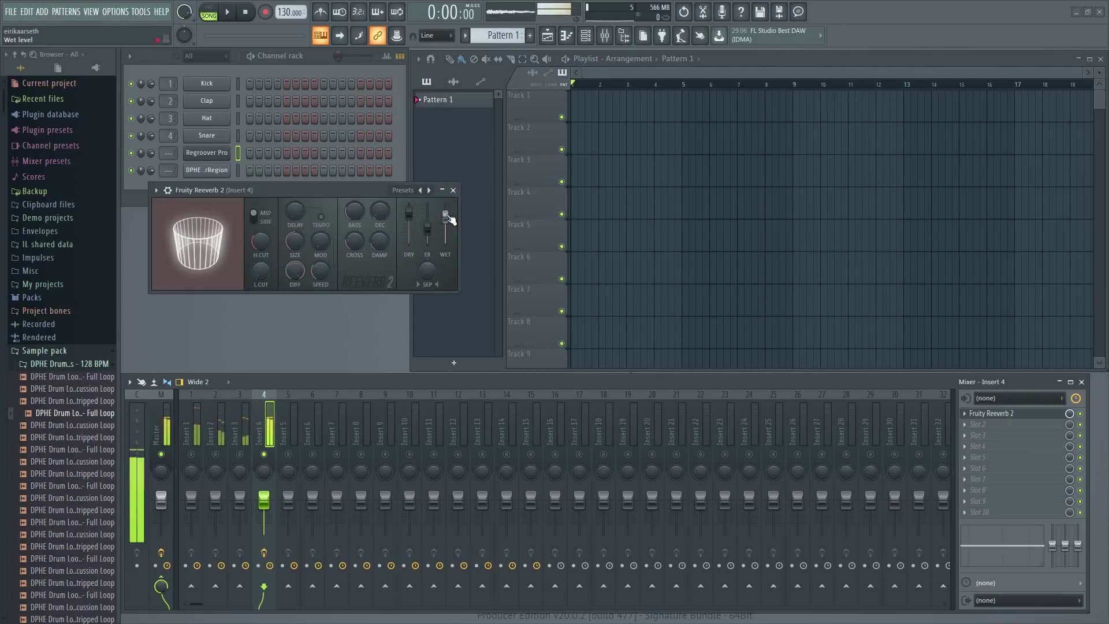
drag(445, 219, 445, 206)
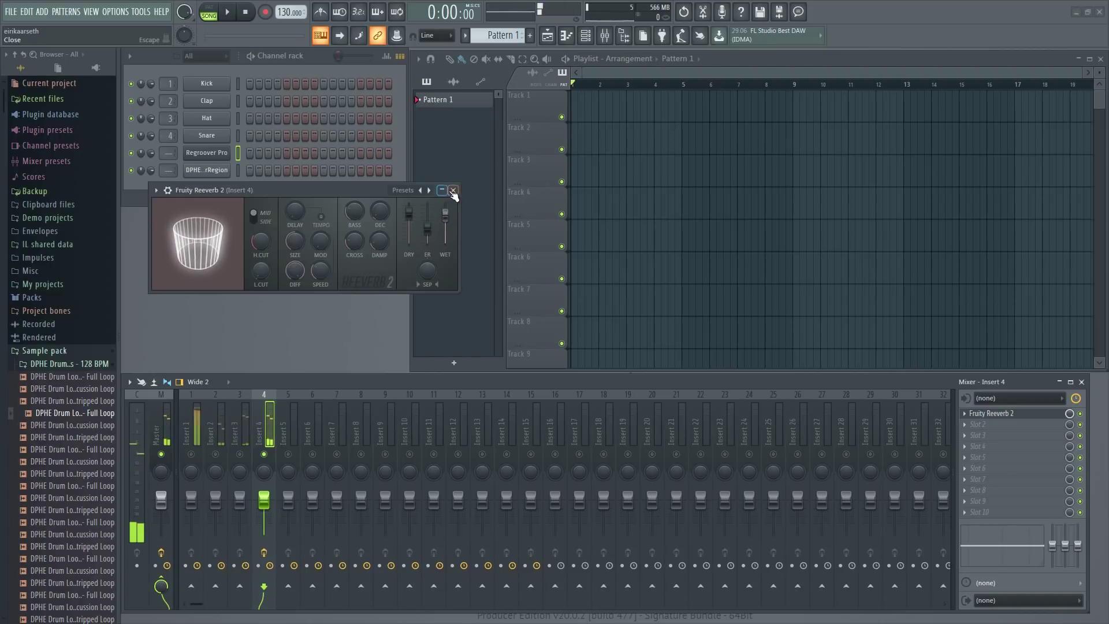
click(453, 190)
right_click(264, 455)
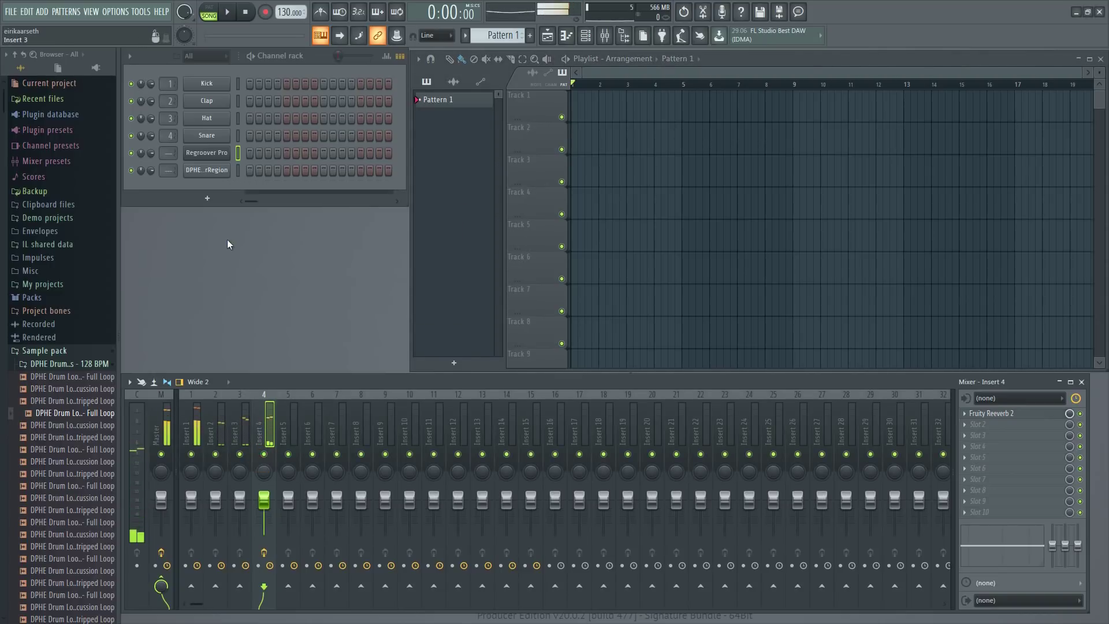
click(215, 153)
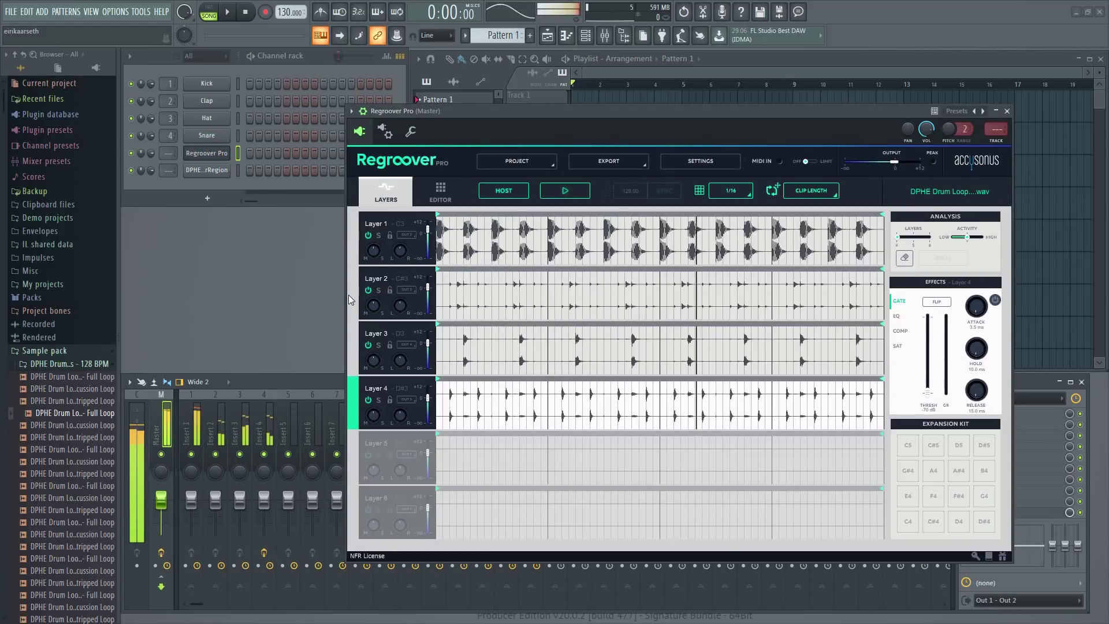
Put a Layer 1 slice on pad C5 and a Layer 3 hit on C#5, then audition them in the Editor
click(566, 192)
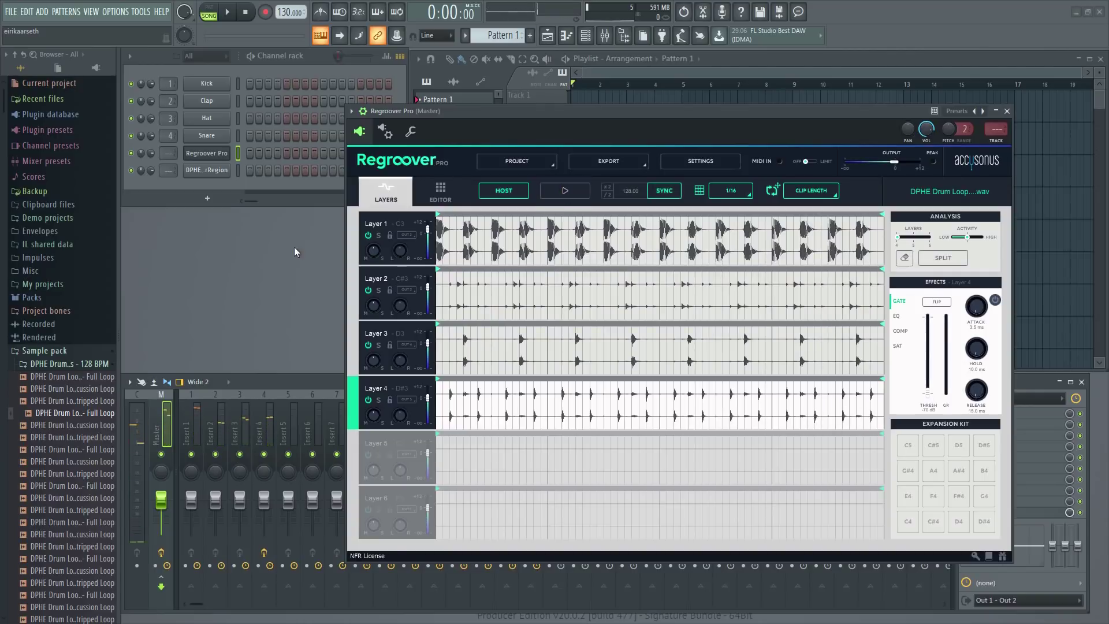
click(492, 245)
mouse_move(491, 242)
mouse_down()
mouse_move(687, 356)
mouse_move(908, 446)
mouse_up()
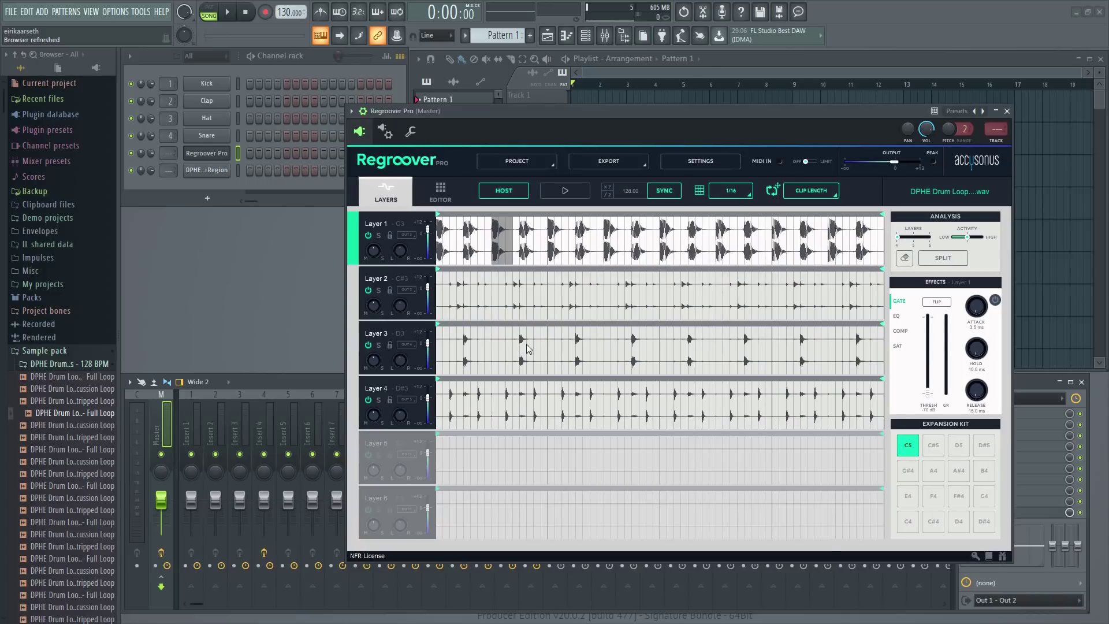
click(519, 345)
mouse_move(519, 347)
mouse_down()
mouse_move(523, 359)
mouse_move(884, 469)
mouse_move(936, 452)
mouse_up()
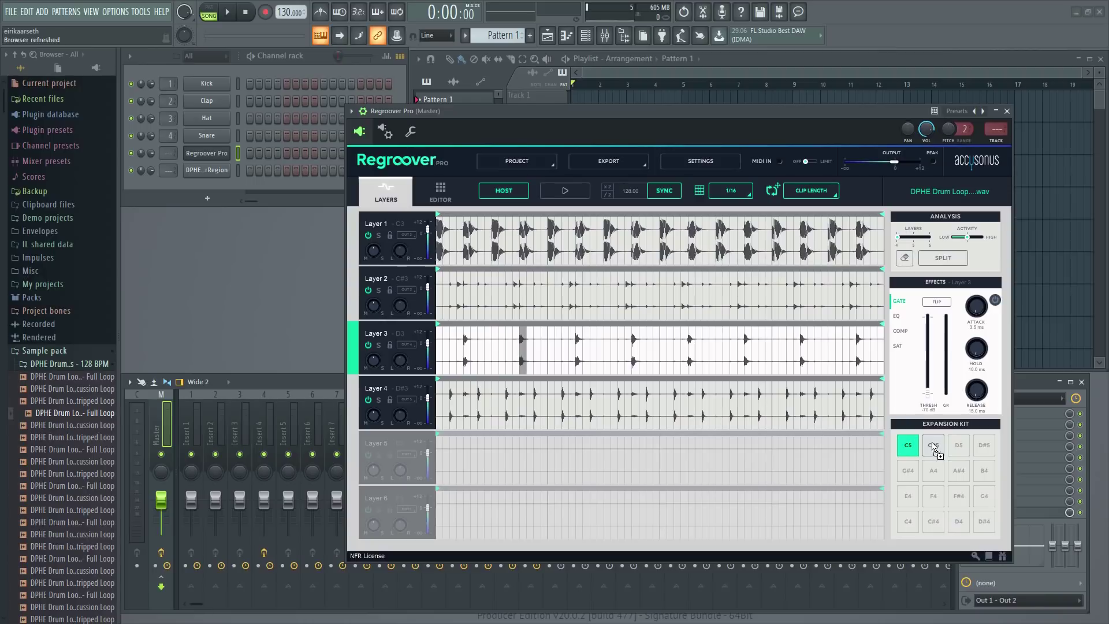
click(928, 446)
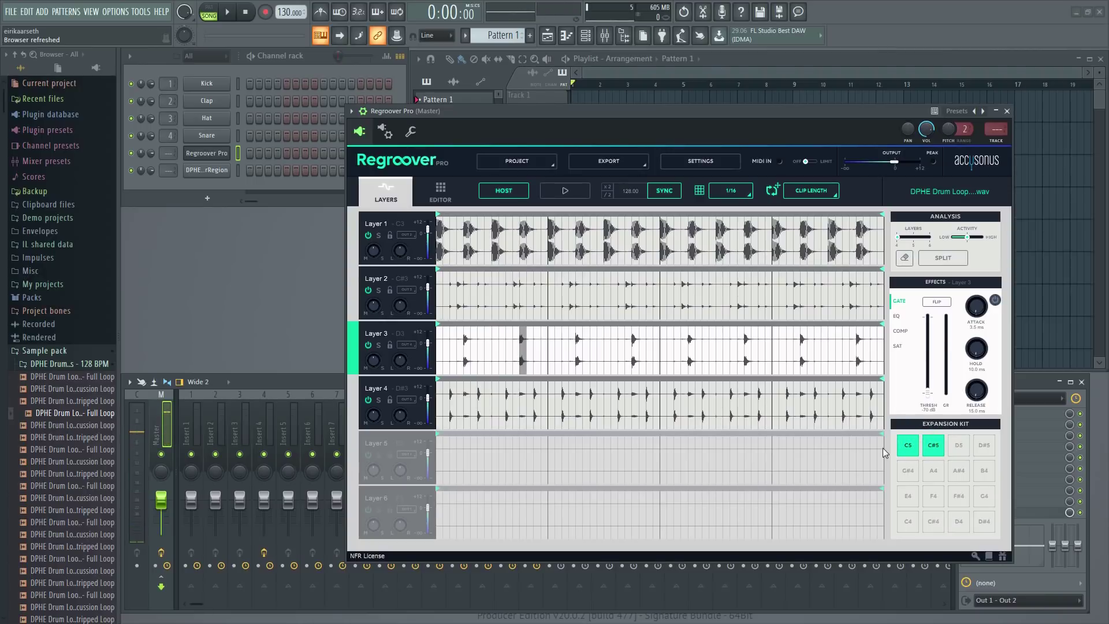
click(440, 194)
click(411, 283)
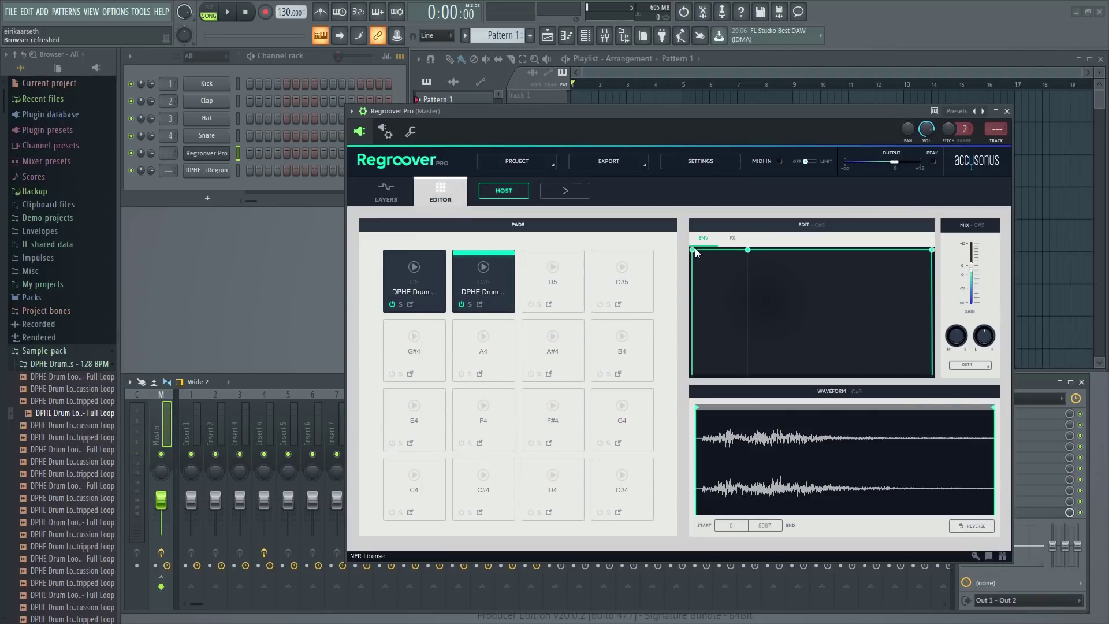
Give the C#5 pad envelope a decay fade and move its sample start to 265
mouse_move(695, 254)
mouse_down()
mouse_move(816, 249)
mouse_move(679, 241)
mouse_up()
drag(931, 251, 852, 250)
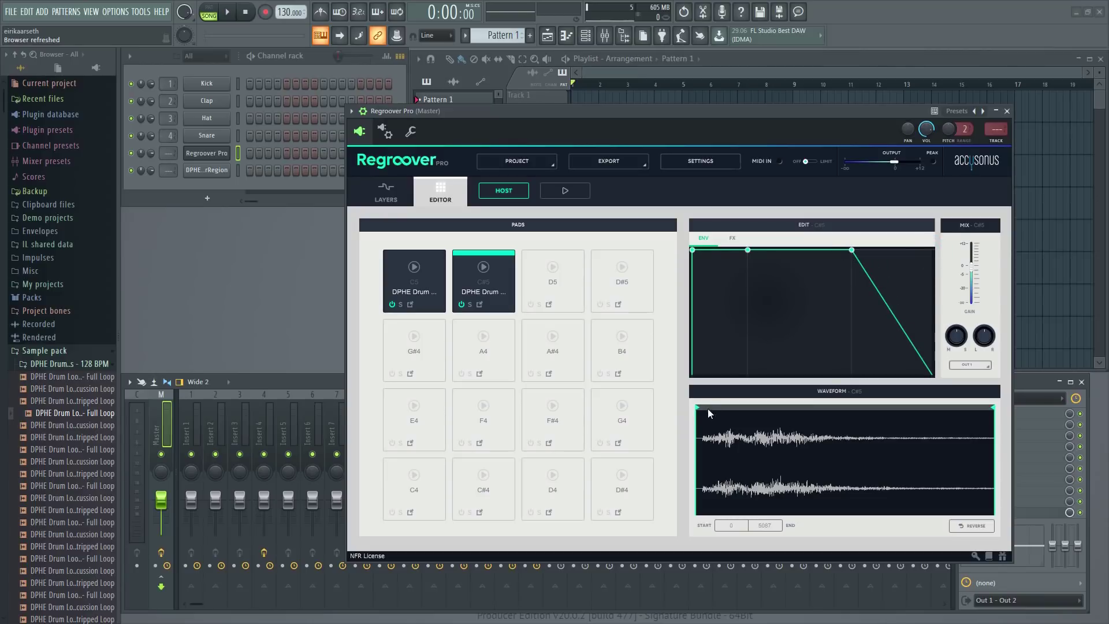
mouse_move(697, 408)
mouse_down()
mouse_move(722, 407)
mouse_move(711, 407)
mouse_up()
click(385, 190)
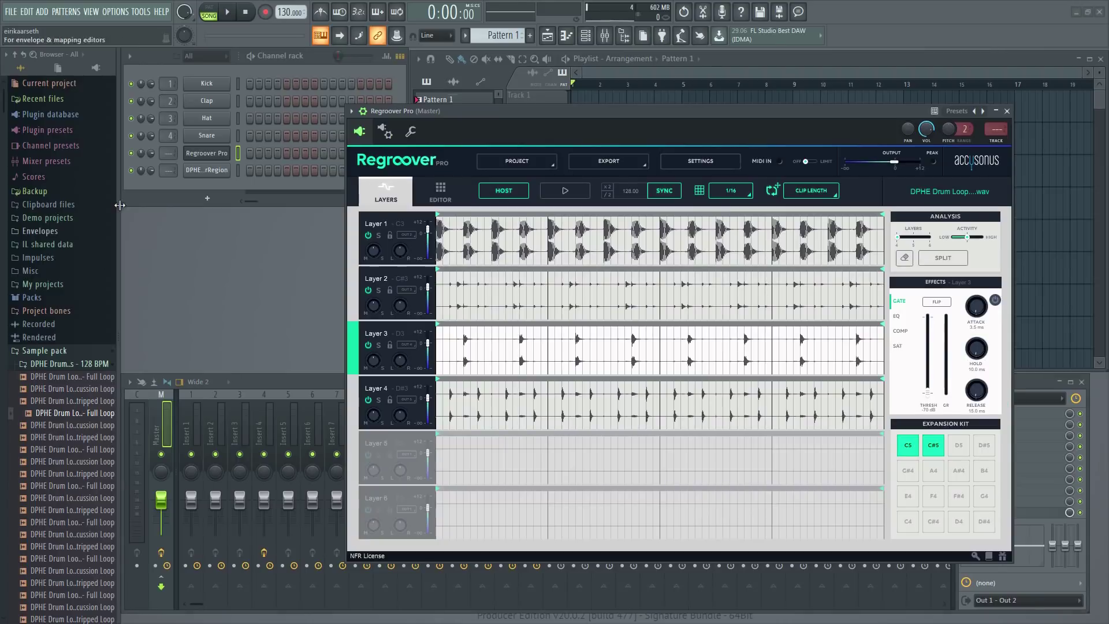
Trigger Regroover layers from keys in its piano roll, close it, and check the Export options
right_click(206, 154)
click(245, 151)
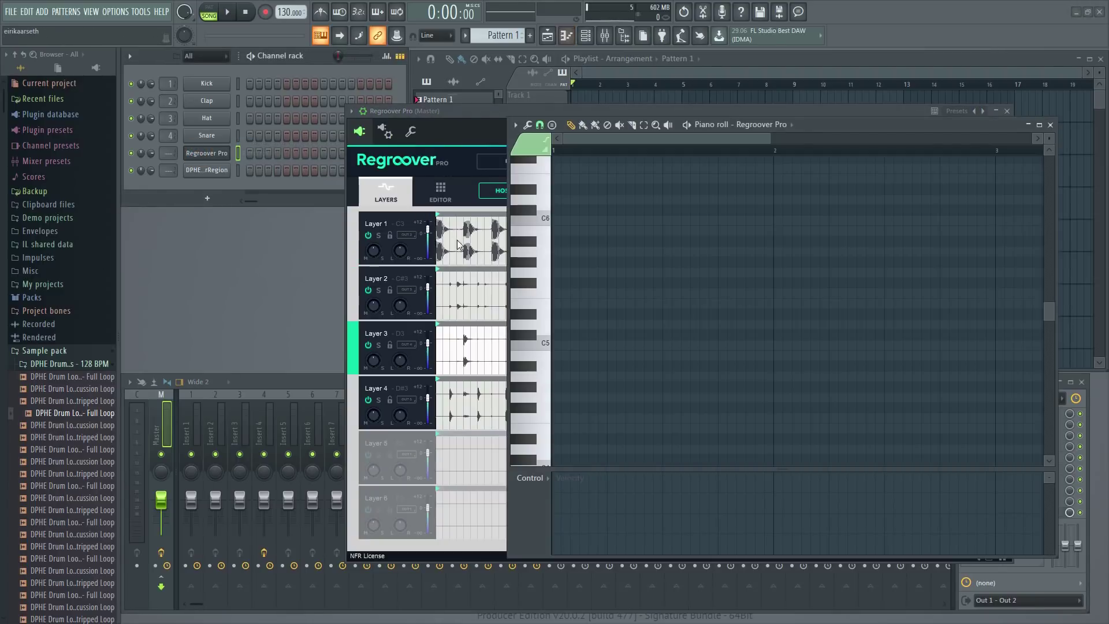
click(527, 337)
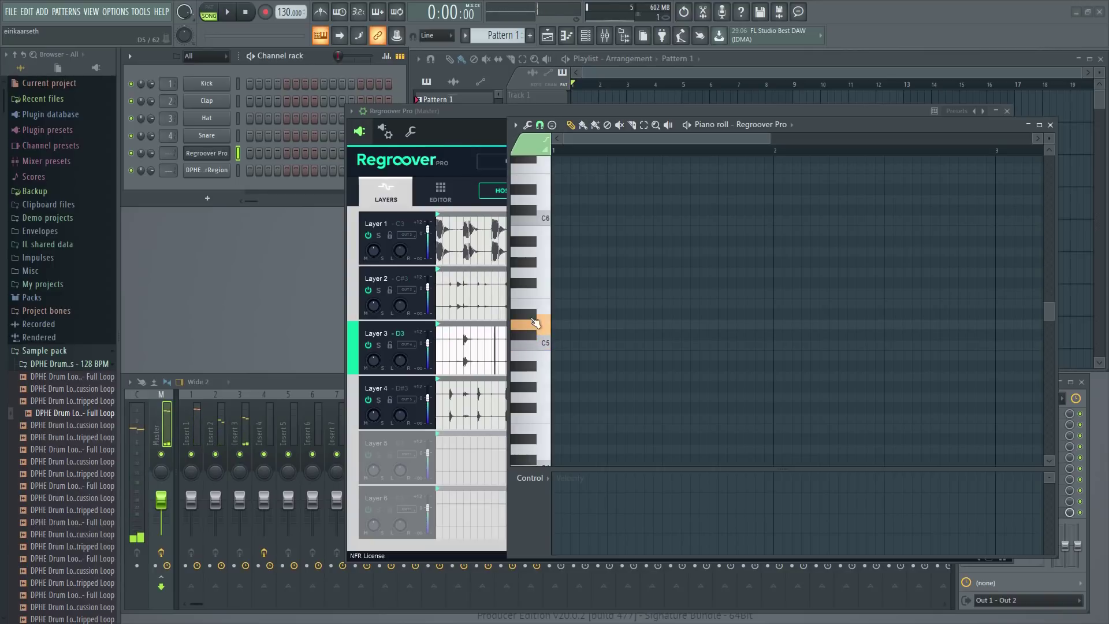
click(528, 316)
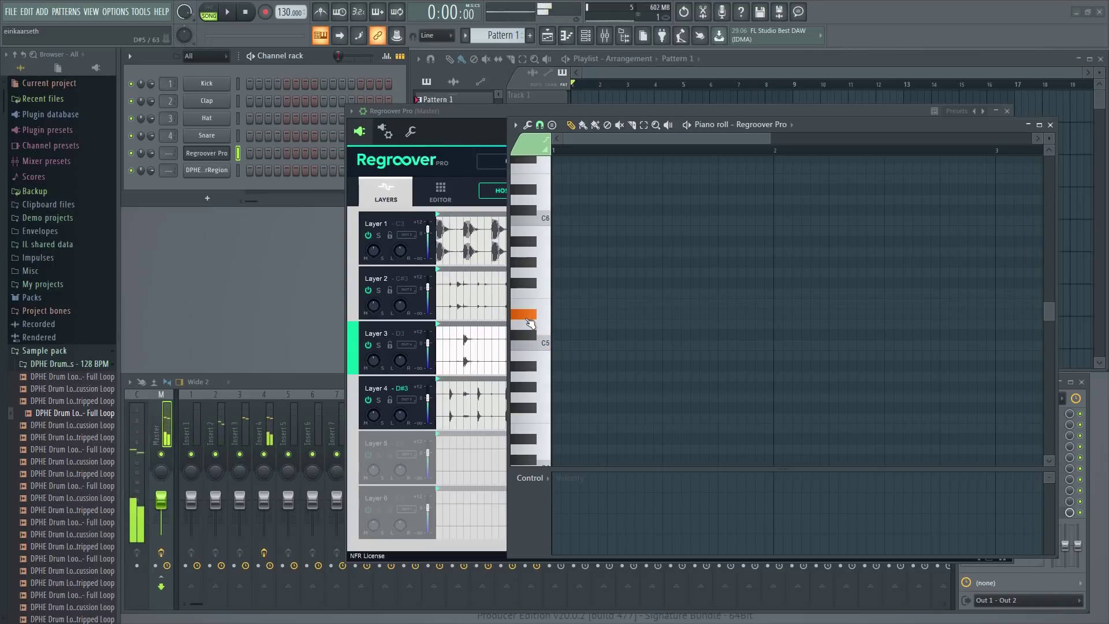
click(655, 125)
click(1049, 124)
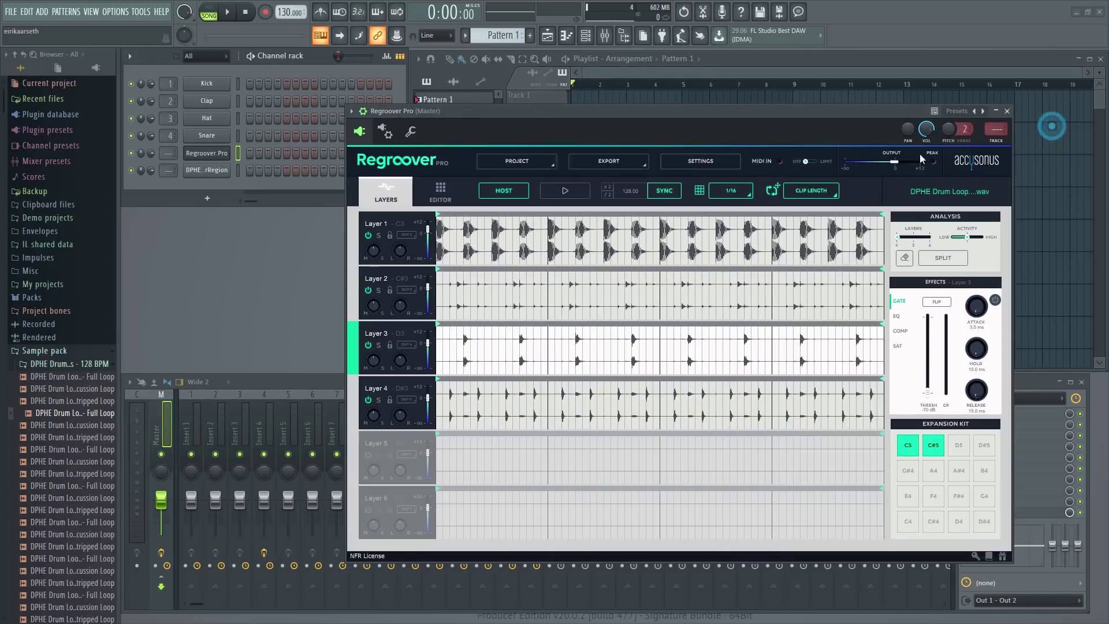
click(637, 165)
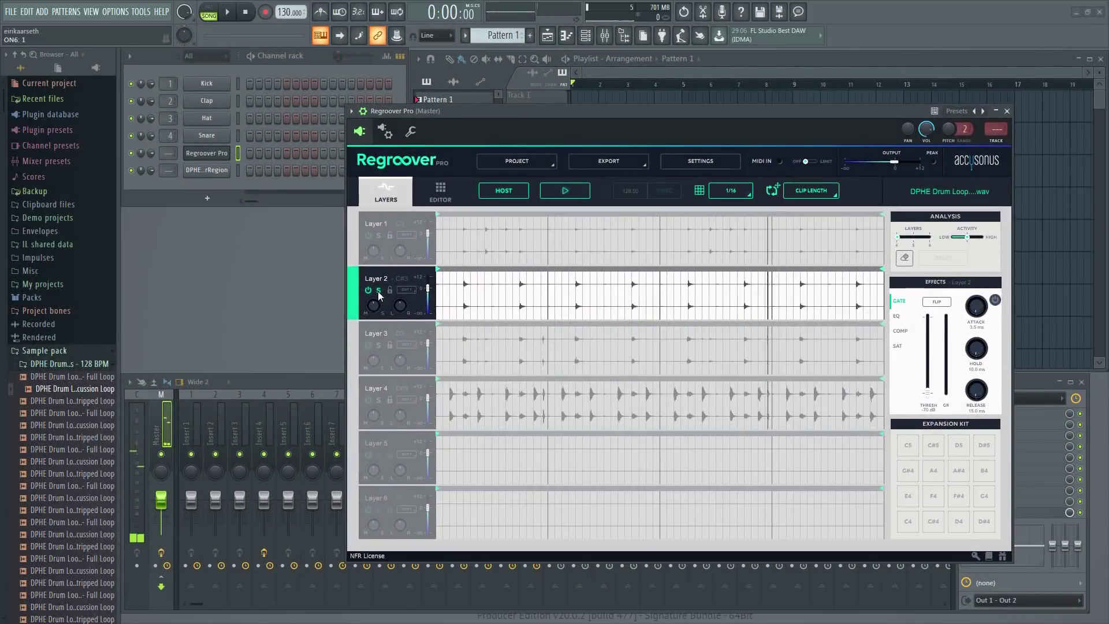
Drop Layer 2's first slice onto playlist Track 1 and paint more copies across Tracks 1–3
key(space)
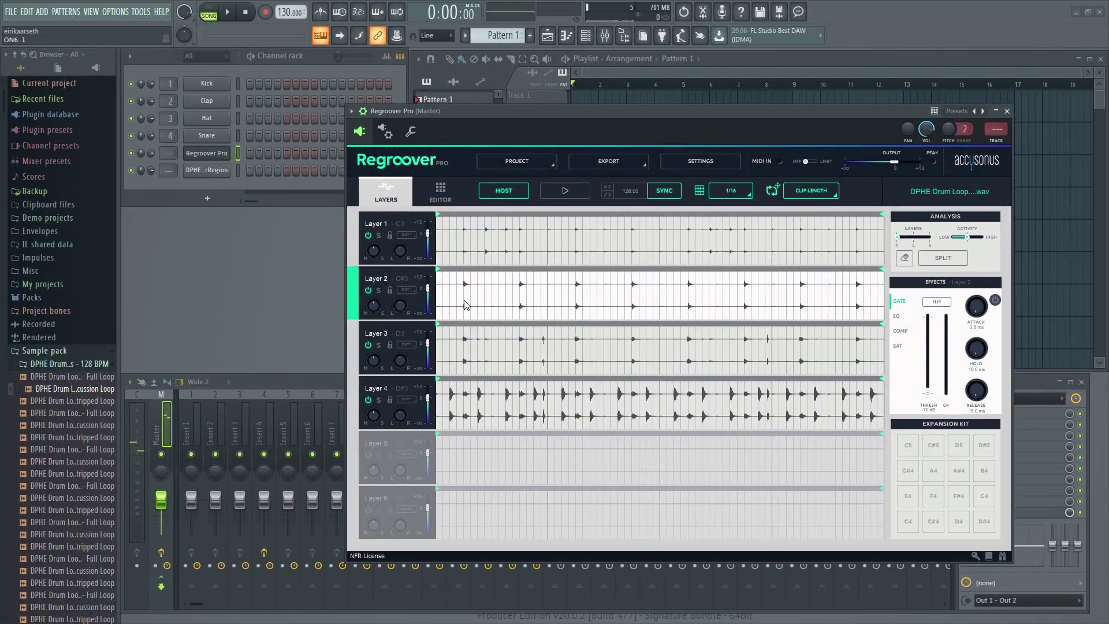
click(464, 300)
drag(508, 111, 261, 189)
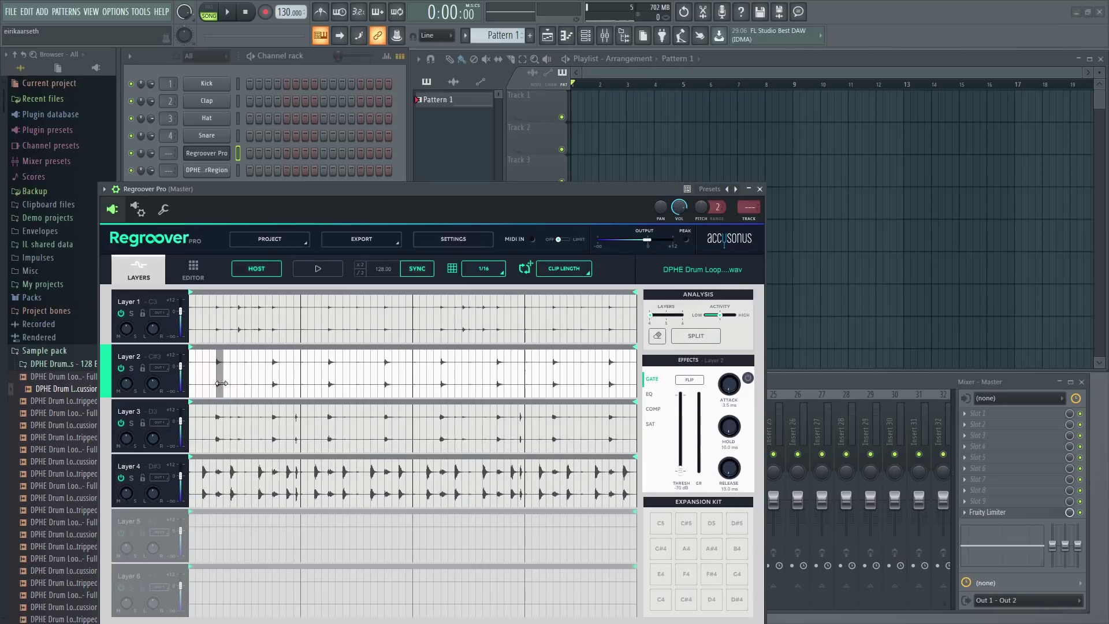
drag(219, 378, 601, 109)
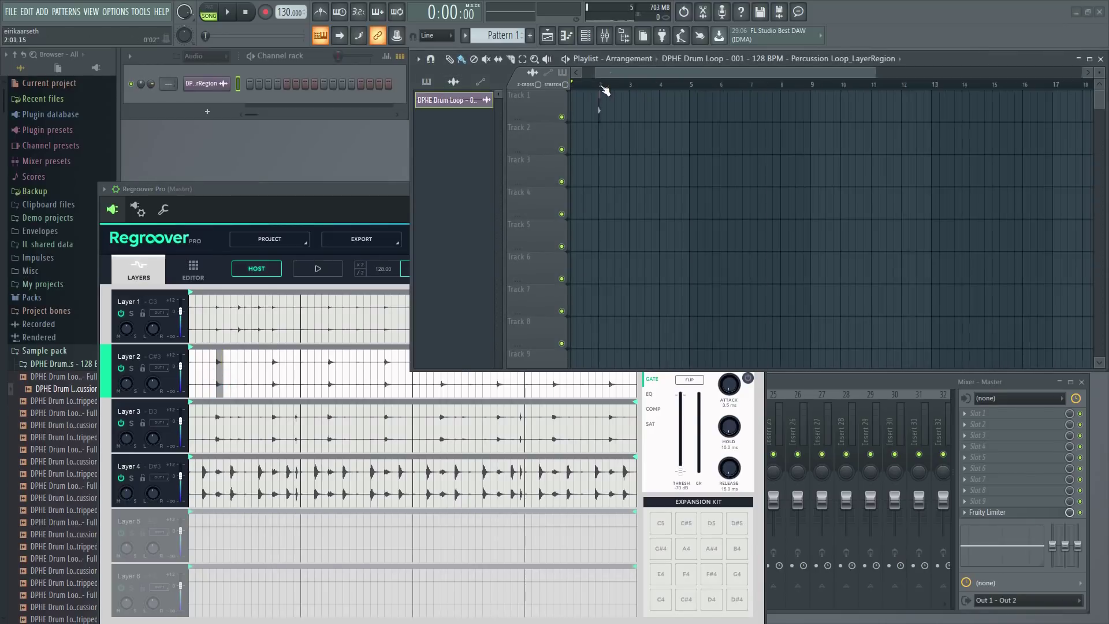
scroll(603, 88, up, 8)
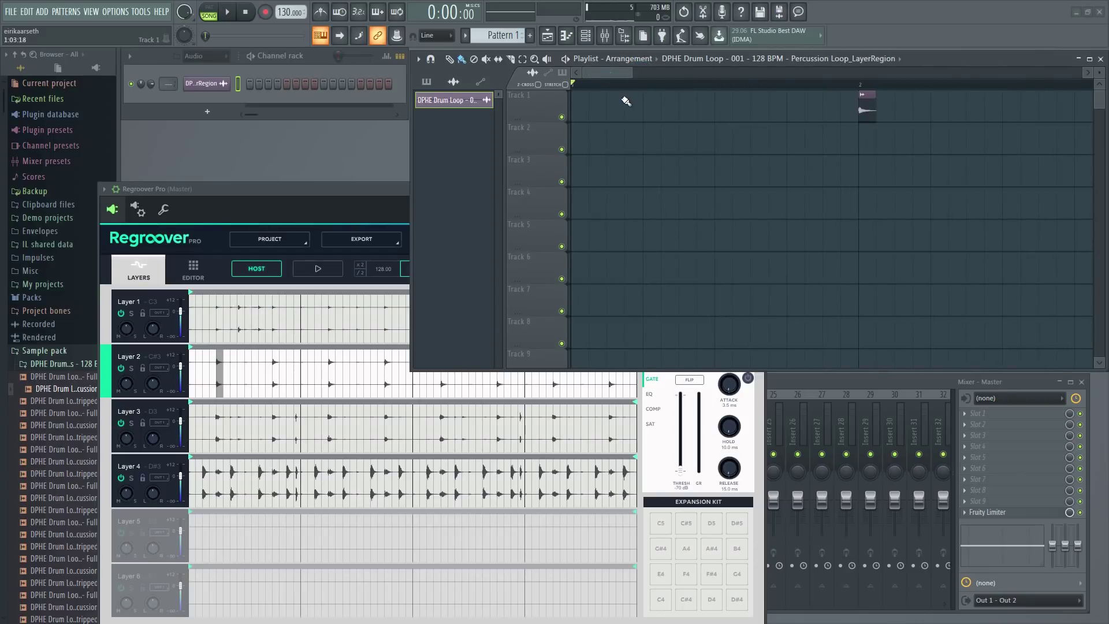
click(629, 107)
click(666, 171)
click(755, 139)
click(718, 107)
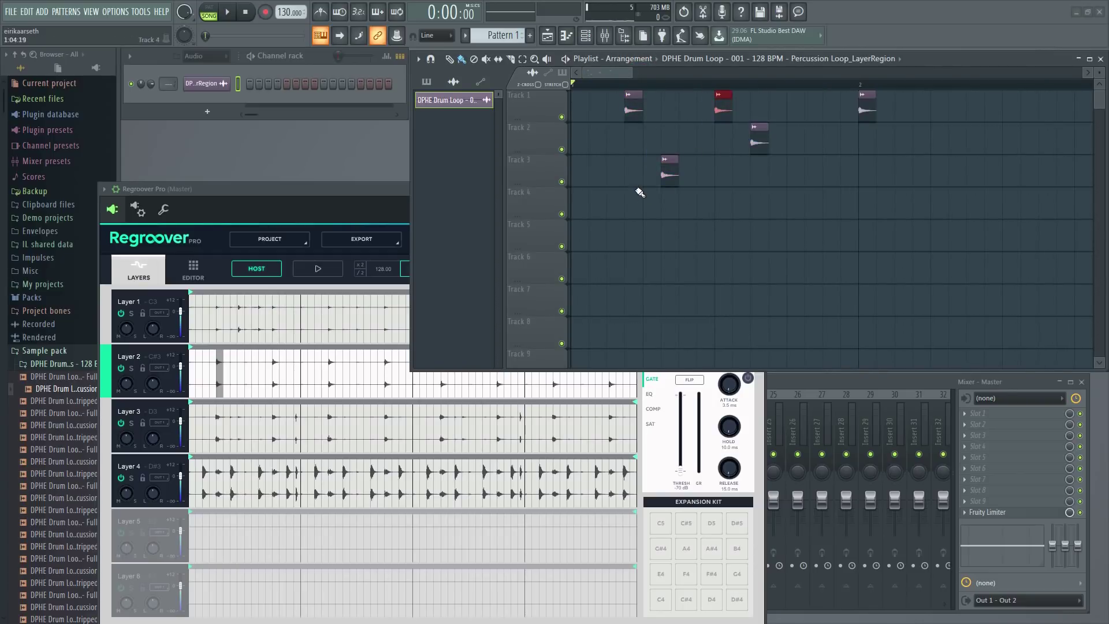
Preview the sliced region channel's sample in its settings, then reopen Regroover Pro
click(218, 378)
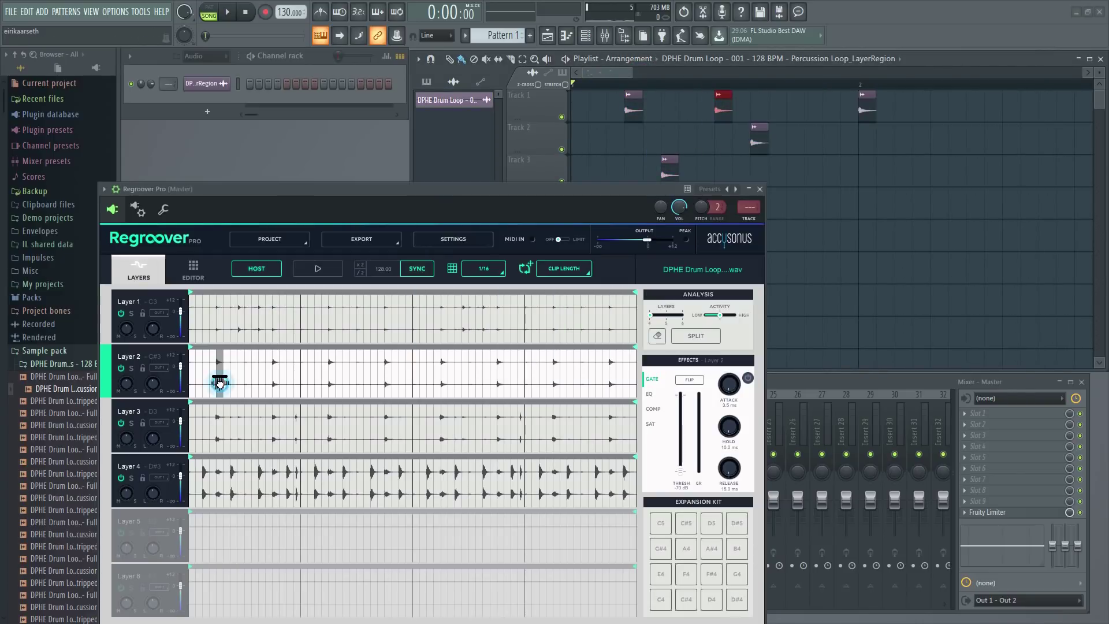
click(199, 95)
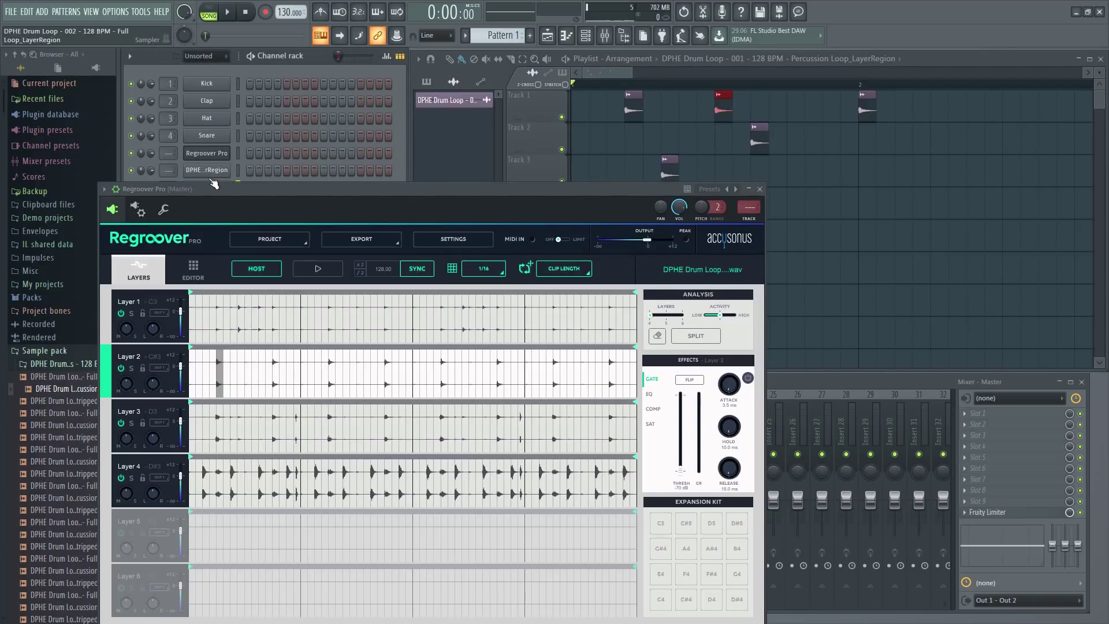
drag(223, 189, 224, 215)
click(213, 154)
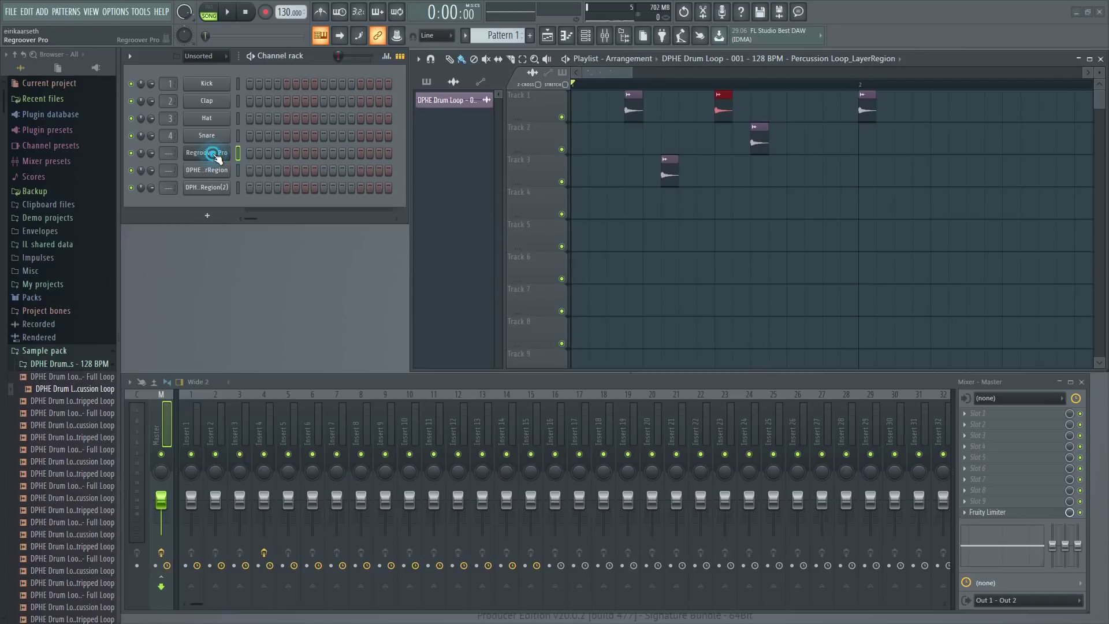
click(214, 154)
click(207, 187)
click(343, 315)
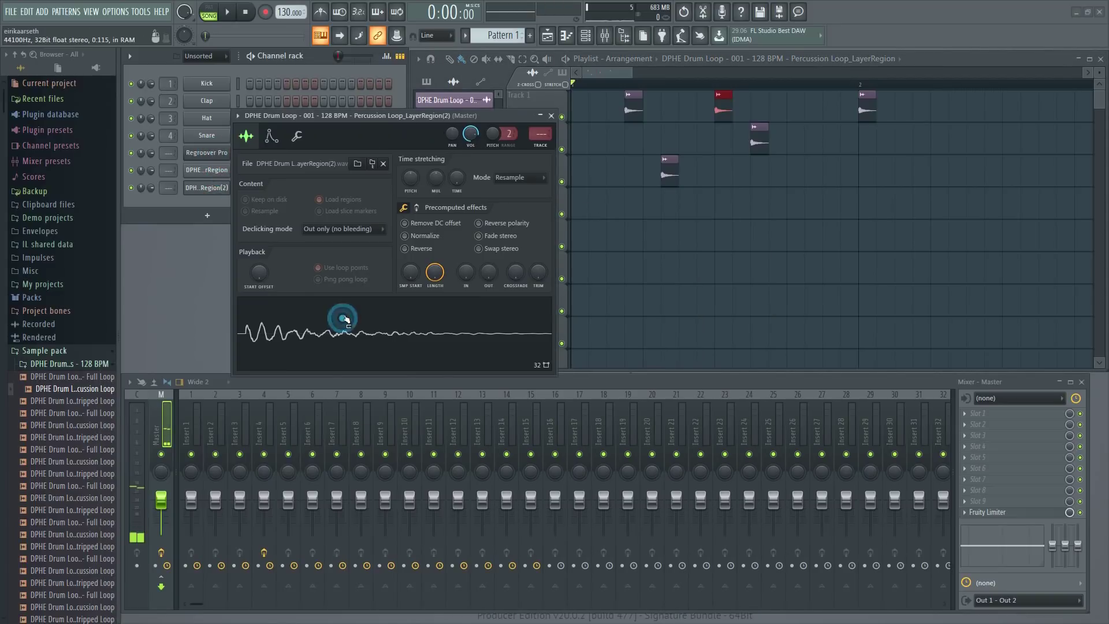
click(551, 116)
click(202, 153)
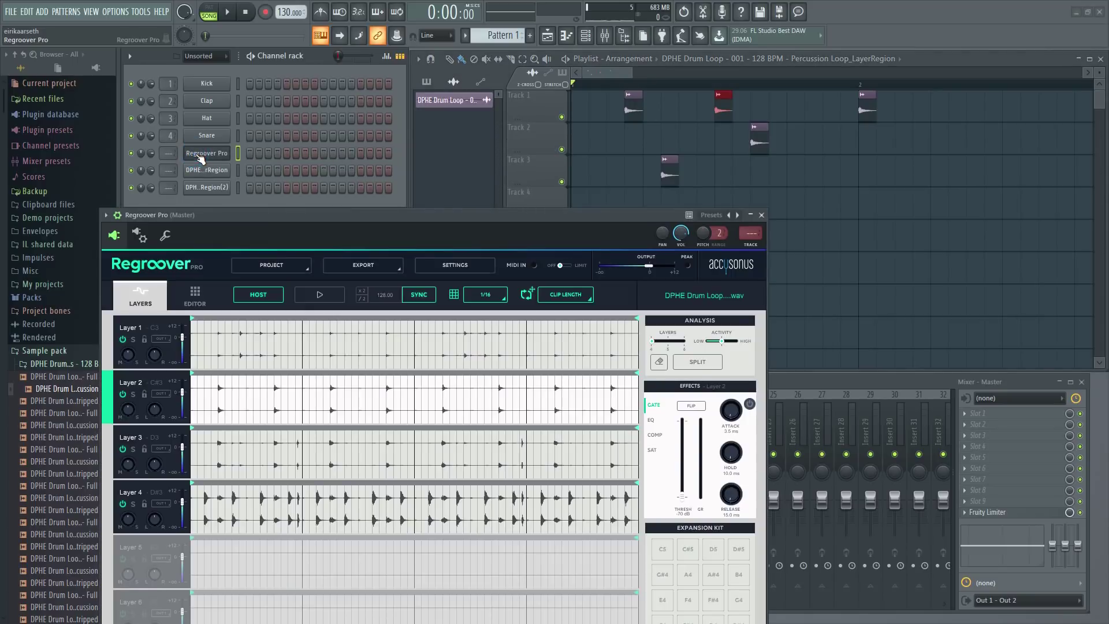
drag(279, 230, 229, 168)
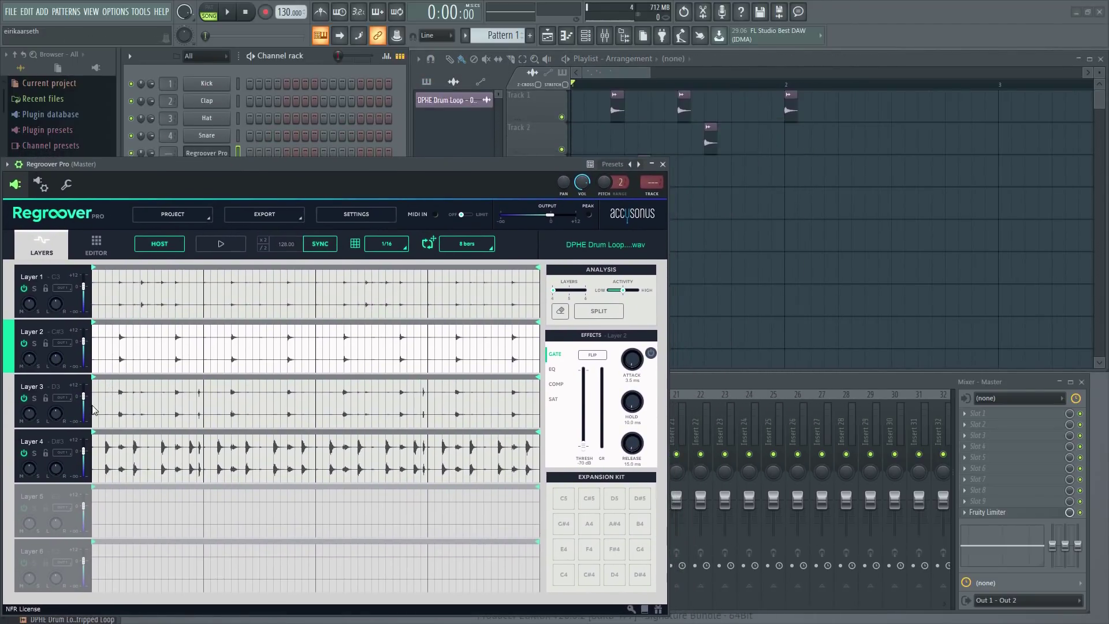
Set Layer 3's loop length to 8 bars and drag it onto playlist Track 5
click(36, 402)
click(489, 247)
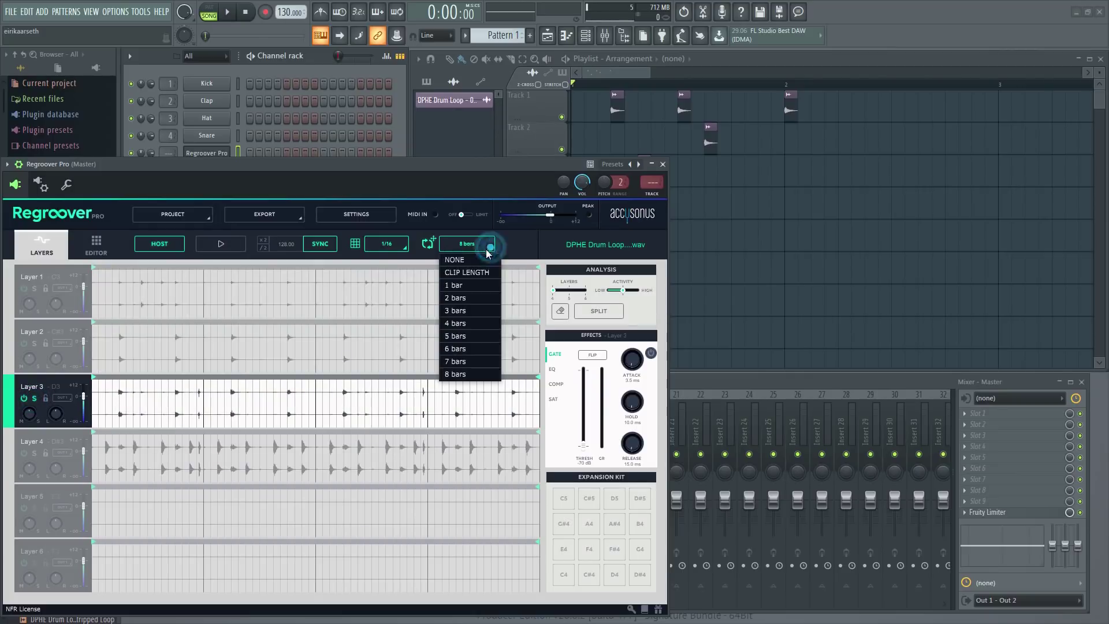
click(469, 289)
click(484, 247)
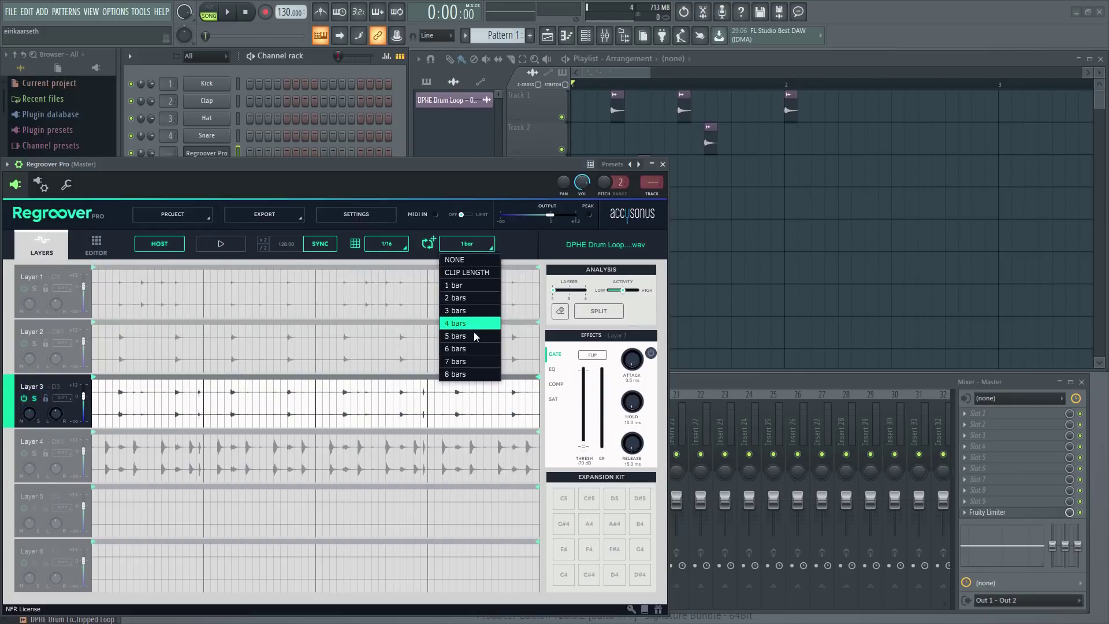
click(470, 273)
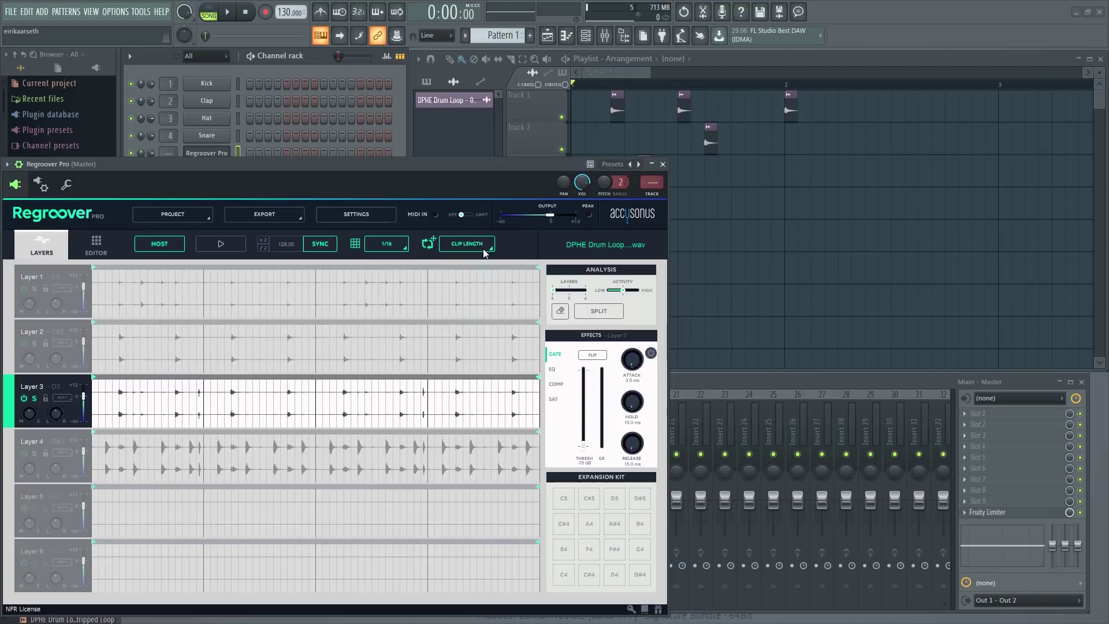
click(468, 244)
click(470, 374)
drag(619, 209, 613, 239)
Set Layer 3's loop length to 2 bars and drag it onto playlist Track 4
scroll(663, 94, down, 8)
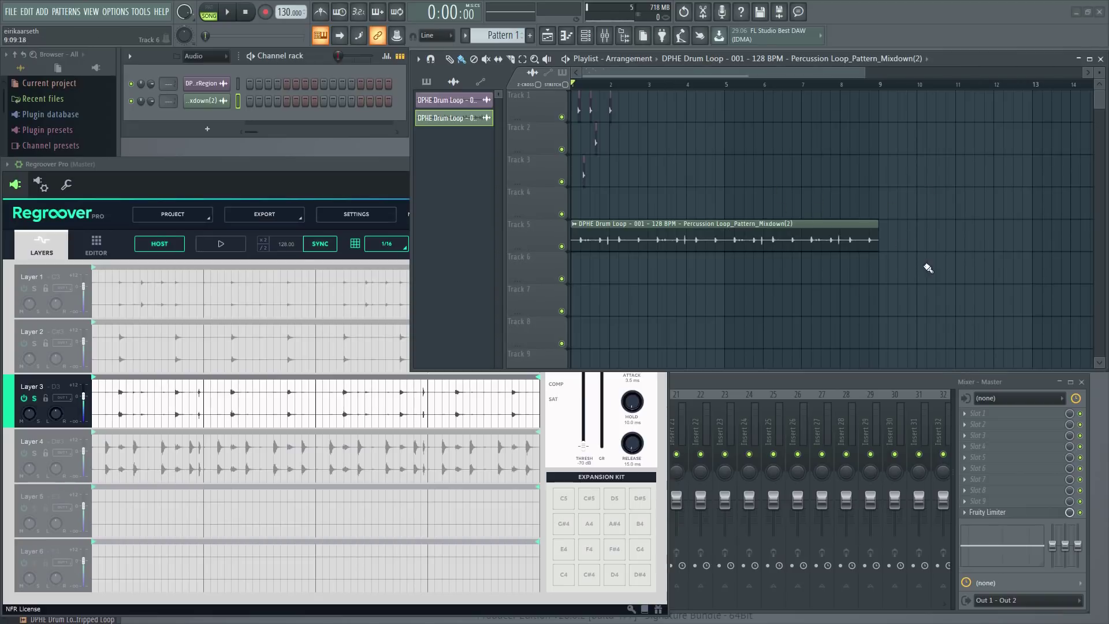
click(346, 169)
click(454, 250)
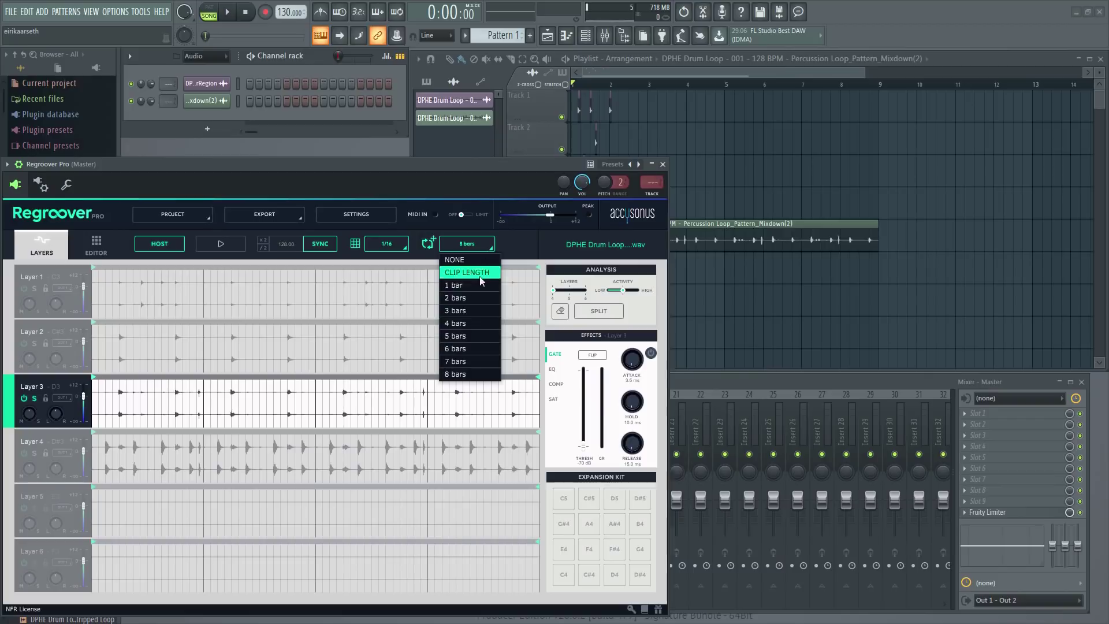
click(468, 296)
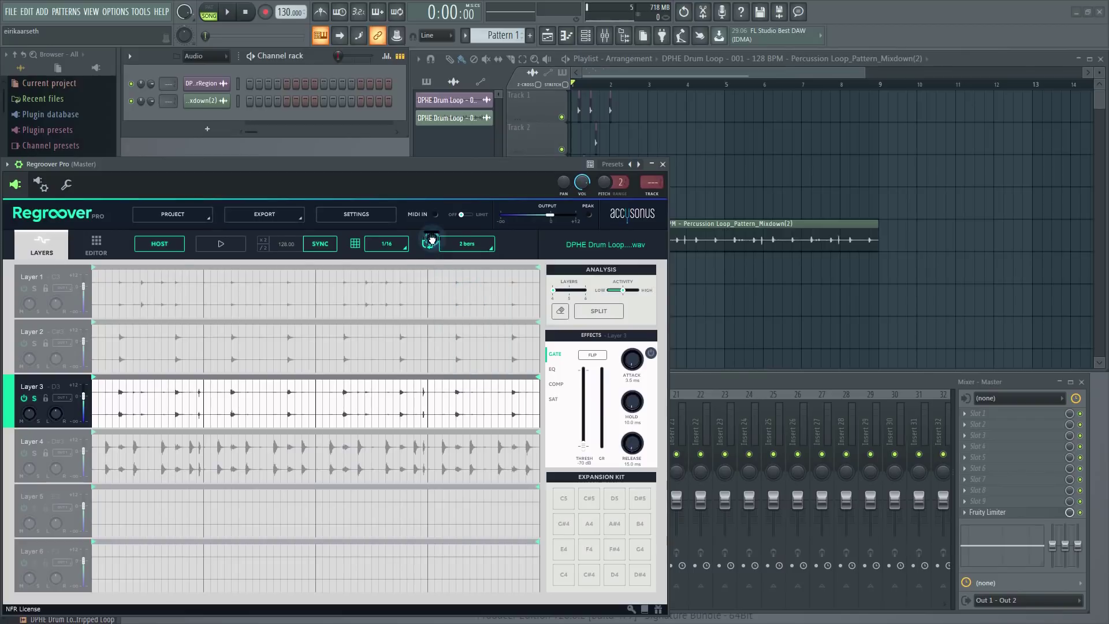
drag(431, 240, 726, 203)
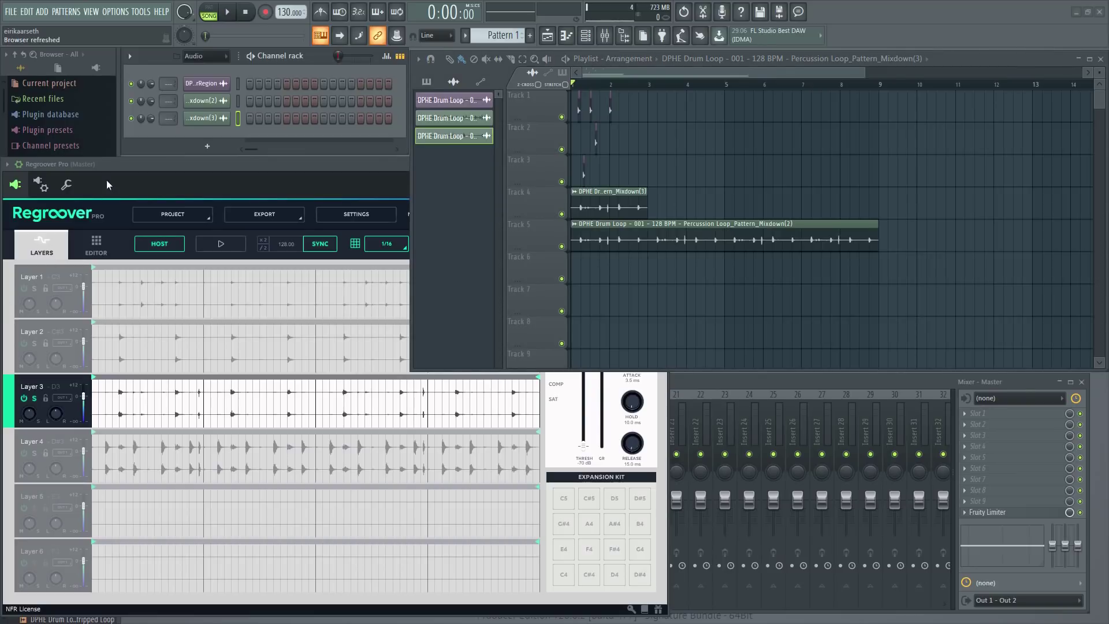
drag(119, 163, 375, 85)
Unsolo Layer 3 in Regroover Pro and add a Slicex channel to the channel rack
click(284, 320)
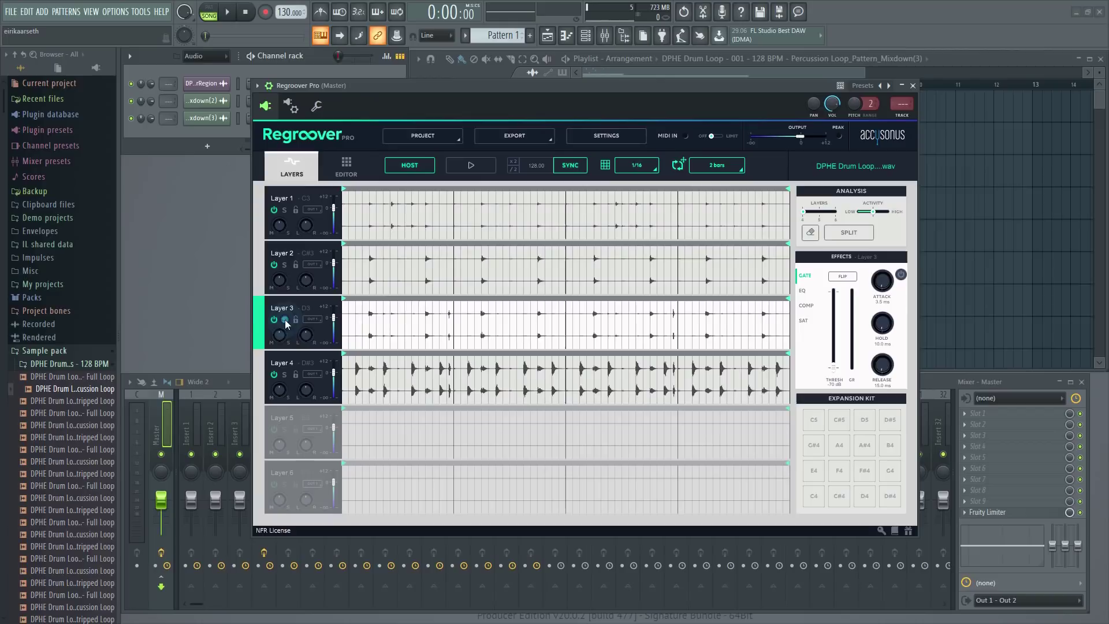
click(128, 53)
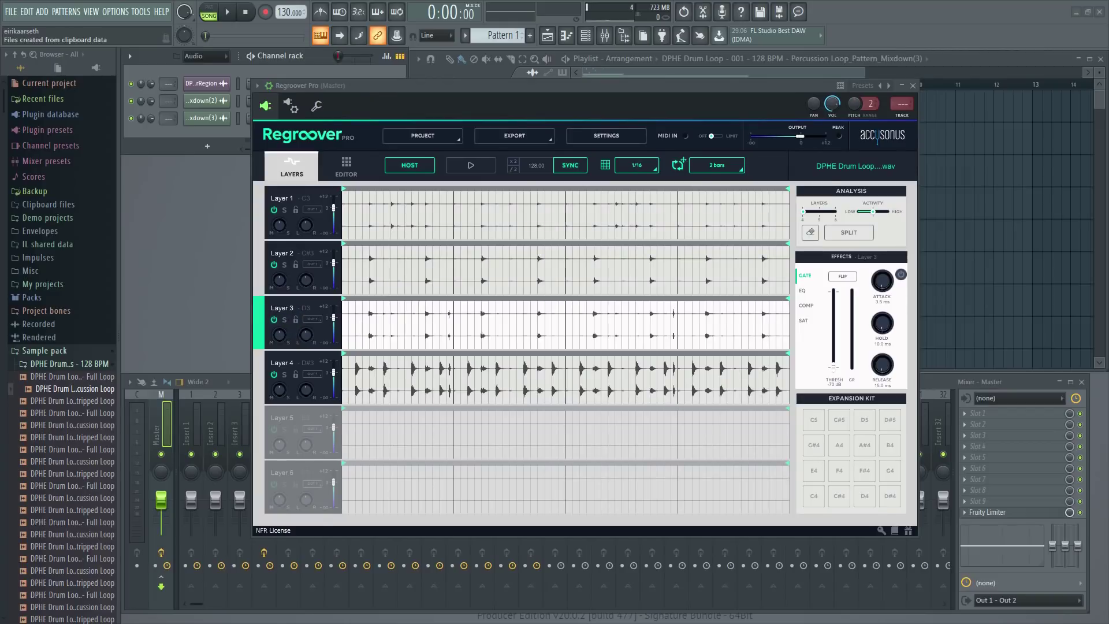
click(219, 146)
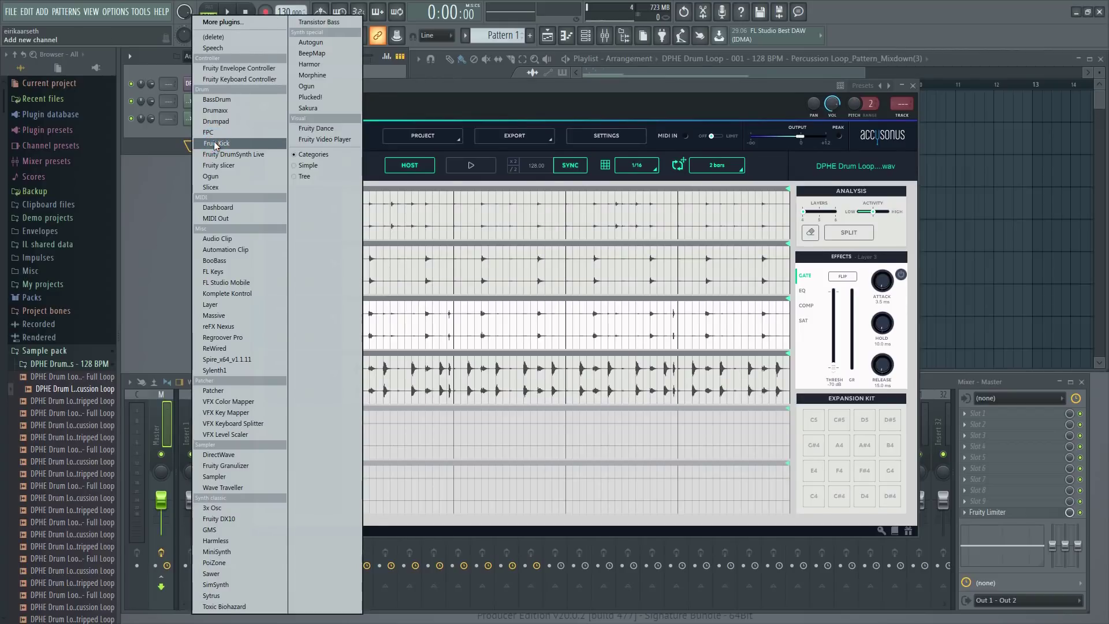
click(244, 188)
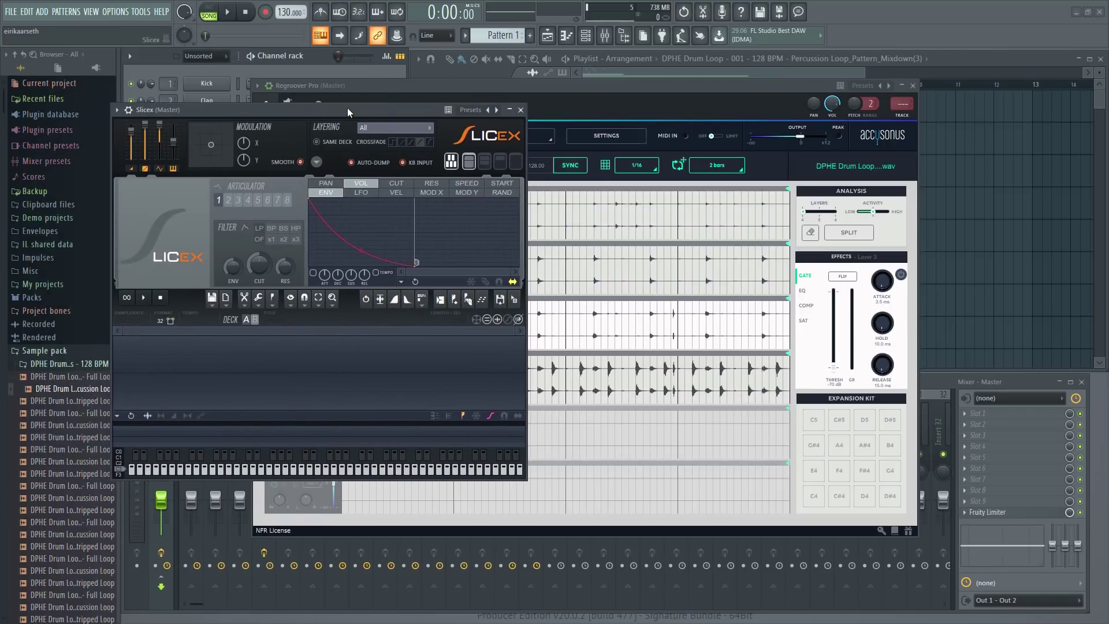
Arrange the windows with Slicex on the left in front and Regroover Pro to the right
drag(347, 107, 470, 147)
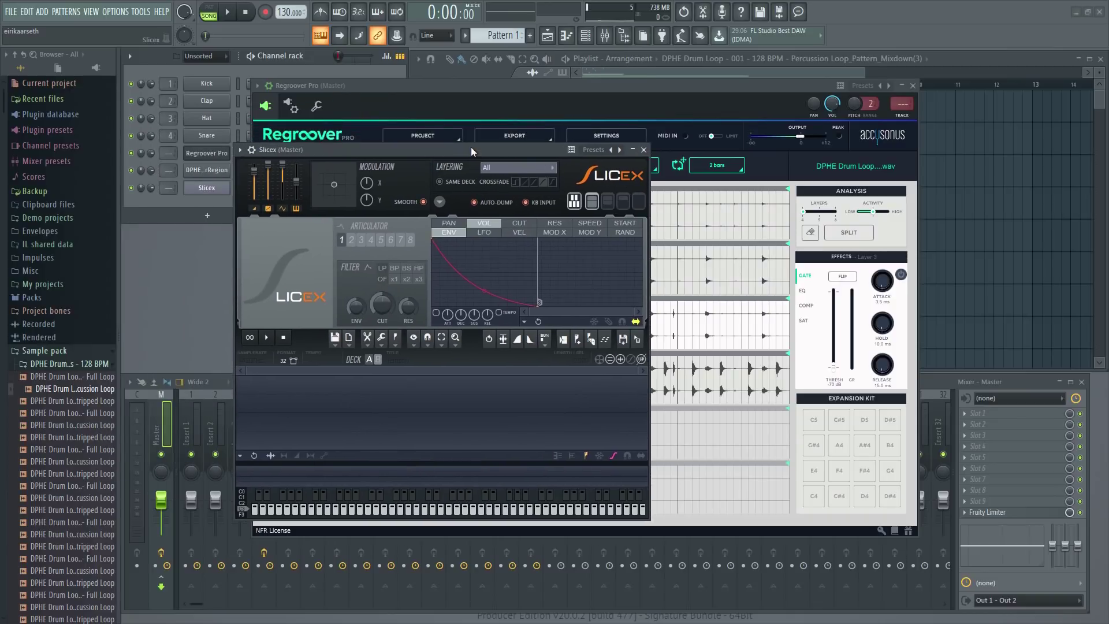
drag(471, 151, 262, 162)
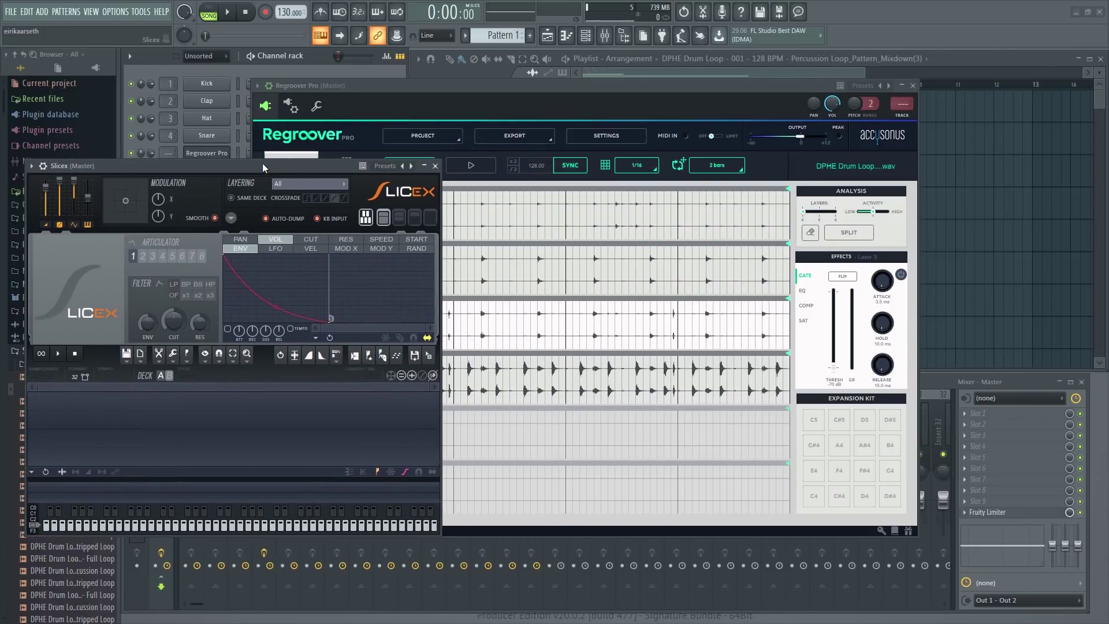
drag(376, 88, 556, 97)
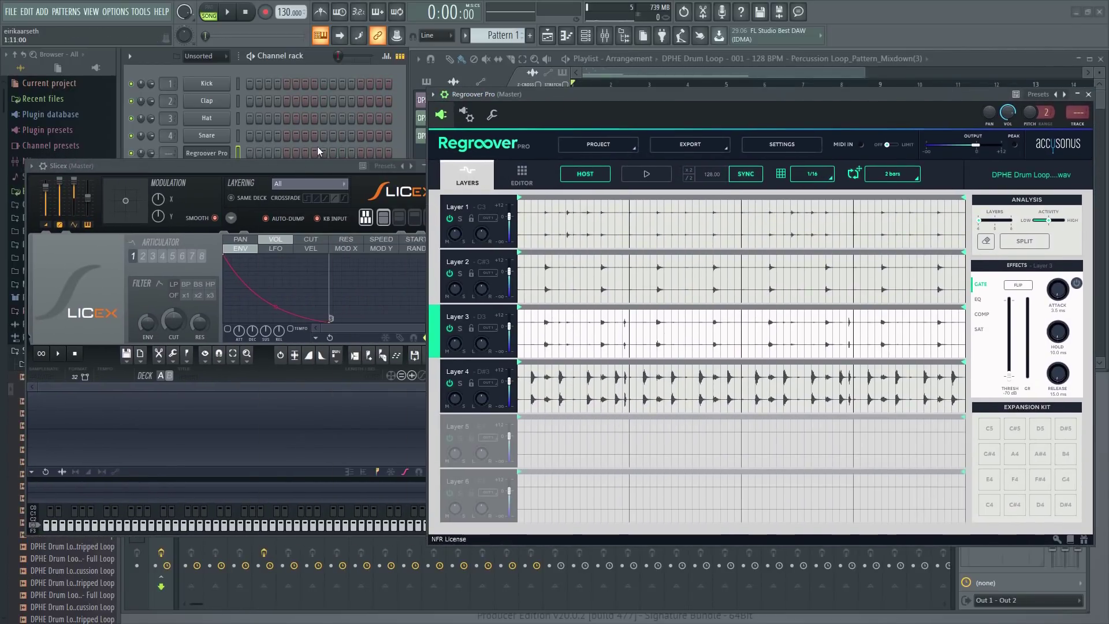
click(325, 166)
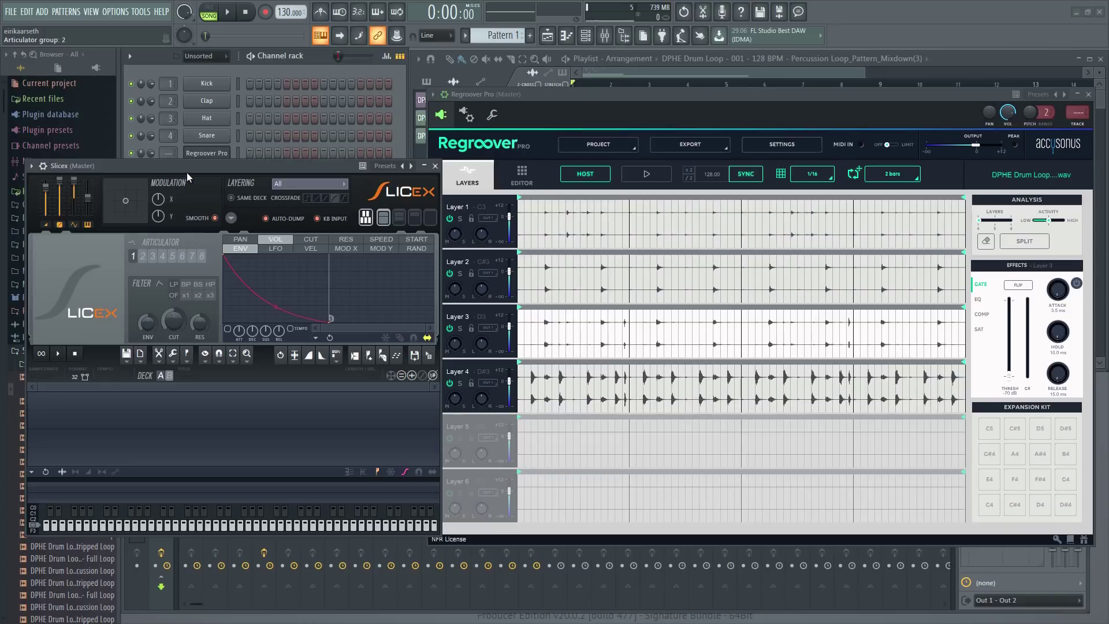
drag(189, 169, 169, 174)
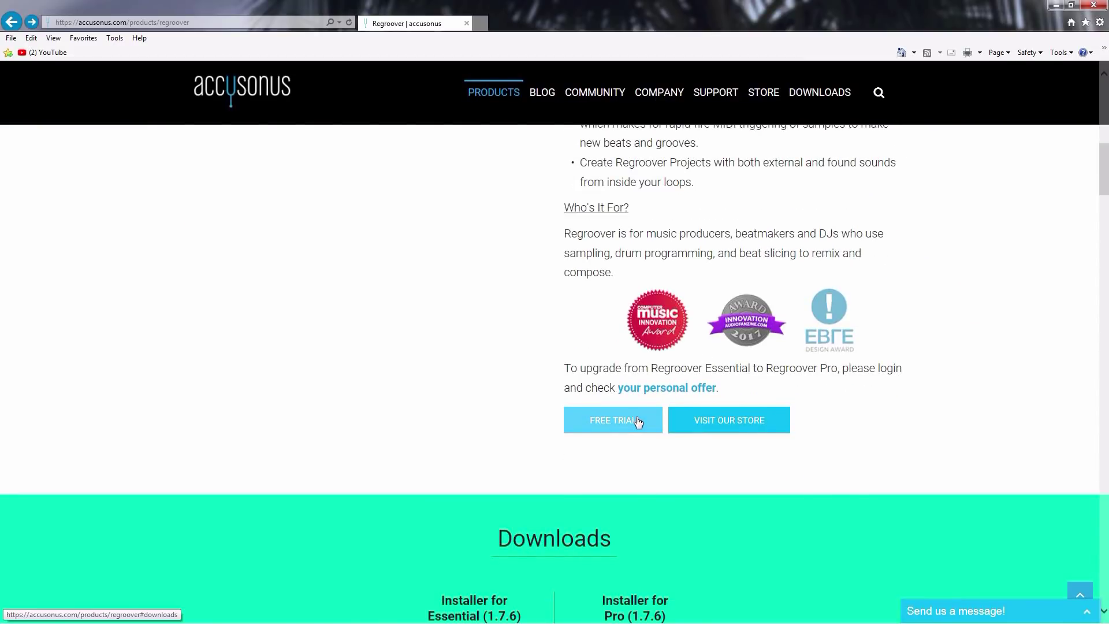
Jump to Regroover's Essential and Pro installer downloads, then expand the YouTube video's description
click(638, 422)
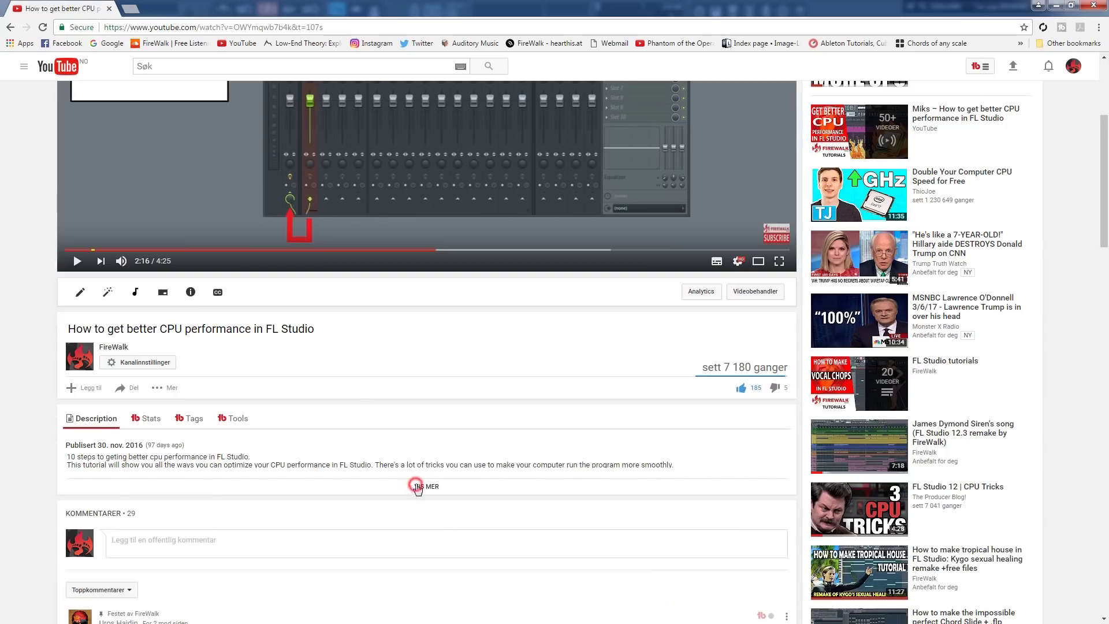
click(416, 486)
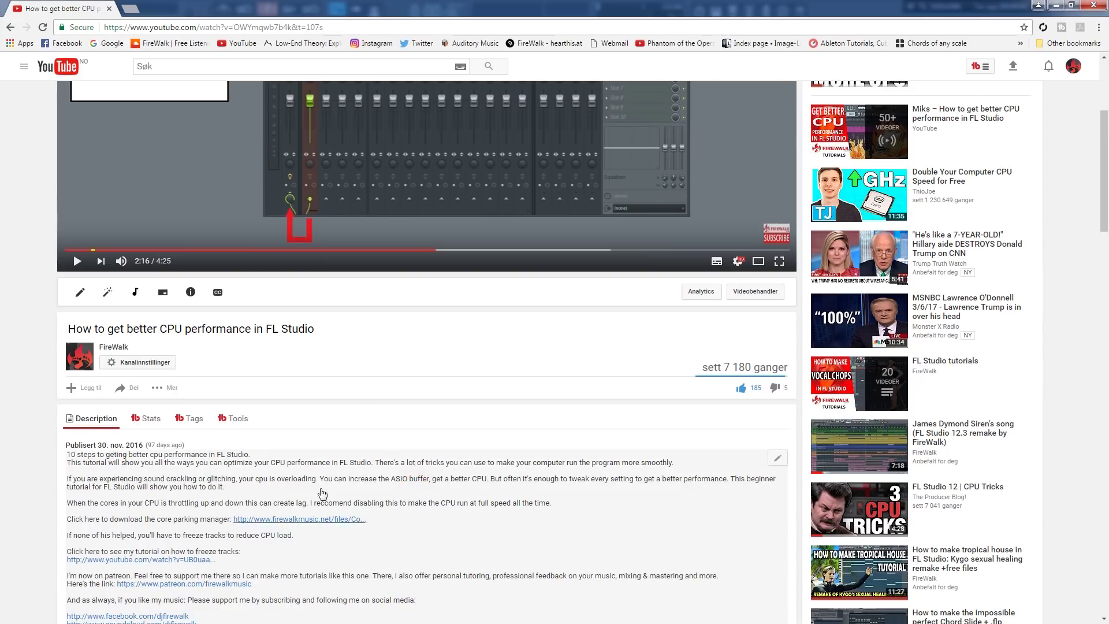